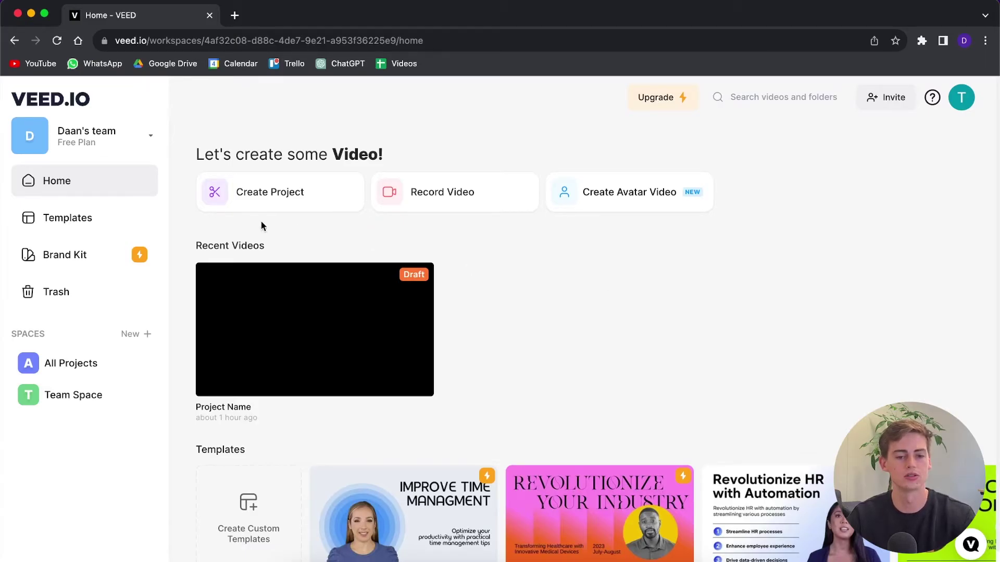
Create a new project, look through the templates, and return to the blank project option to review its stock media
left_click(276, 193)
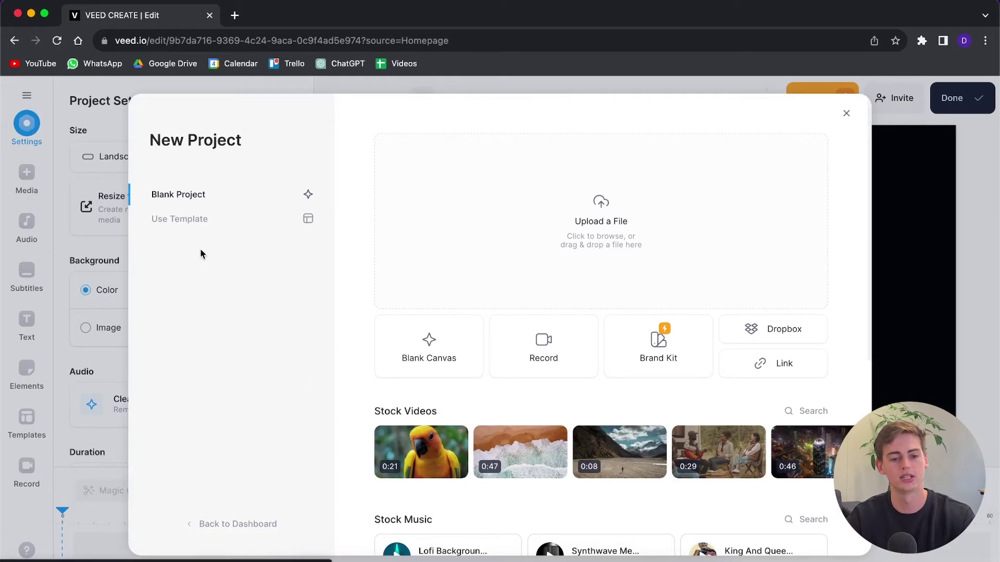
left_click(177, 228)
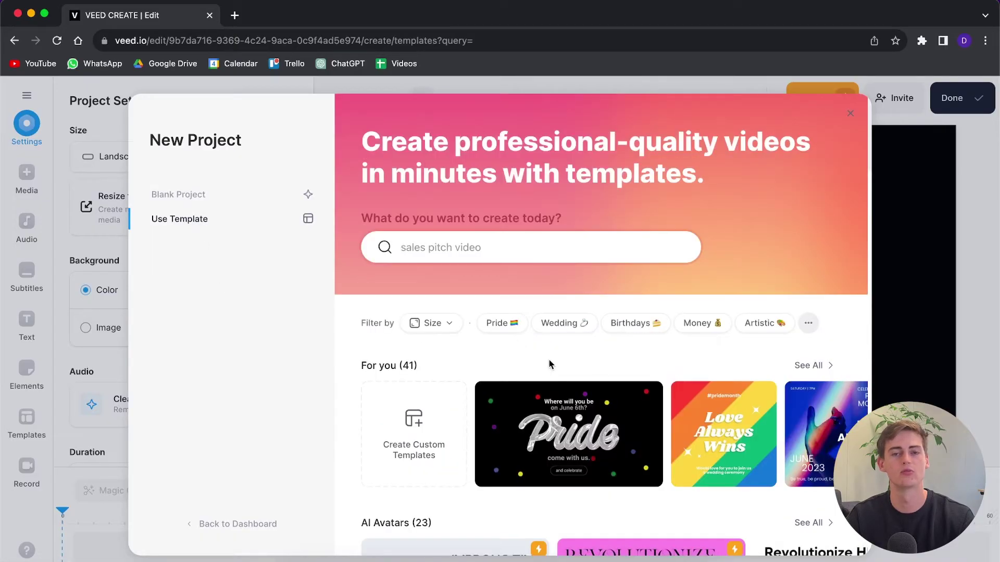
scroll(551, 358, "down", 5)
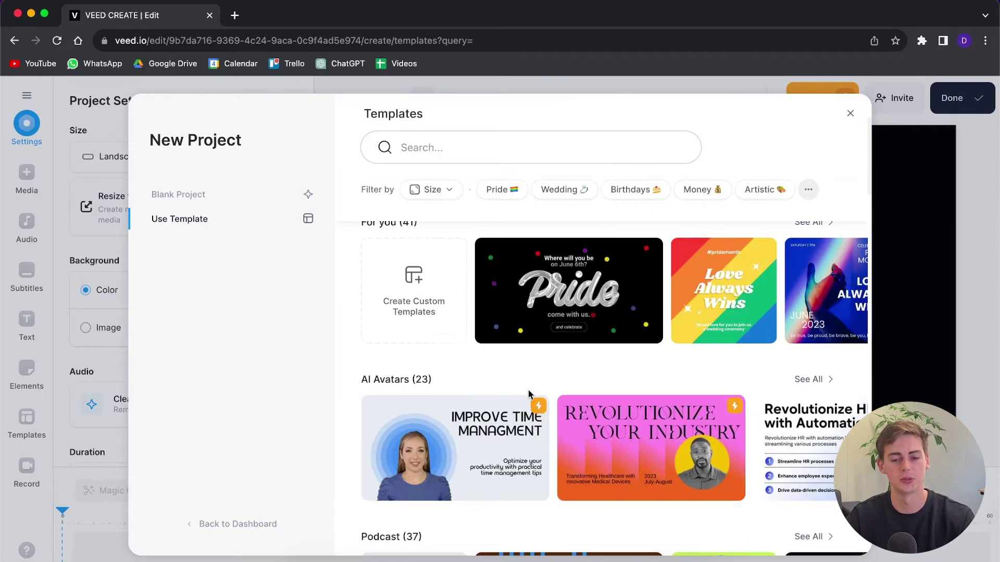
scroll(515, 440, "up", 5)
left_click(173, 194)
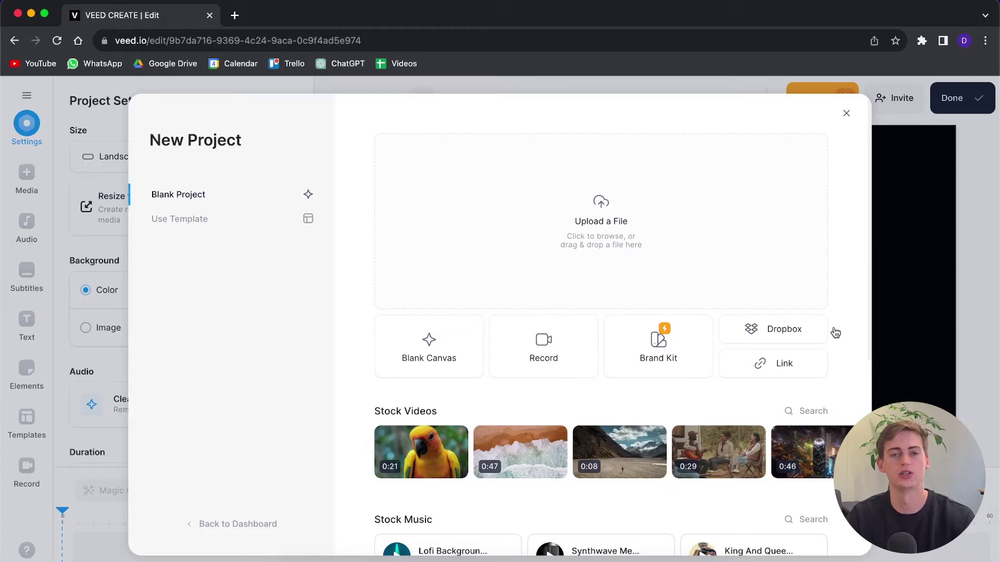
scroll(791, 382, "down", 5)
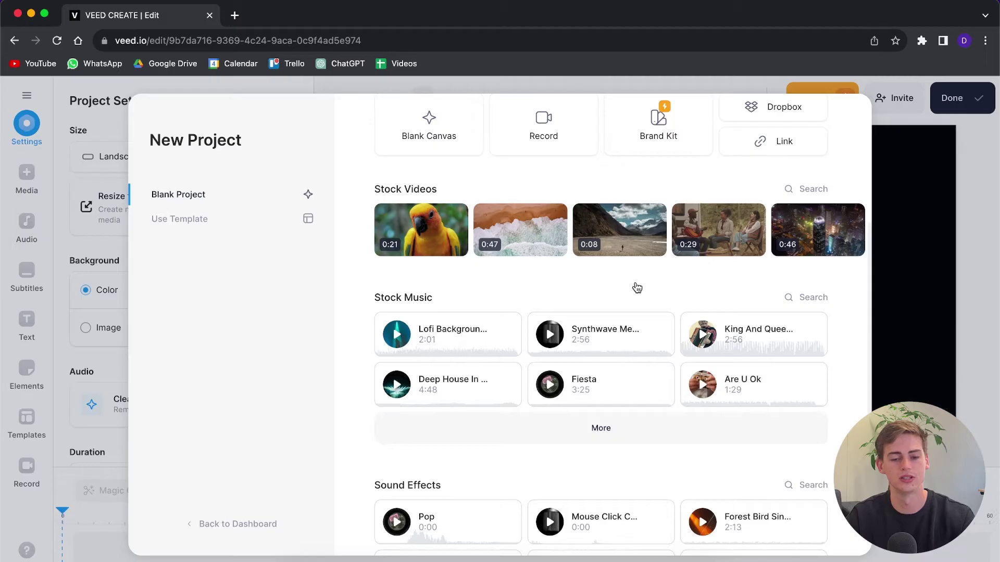
scroll(498, 298, "down", 2)
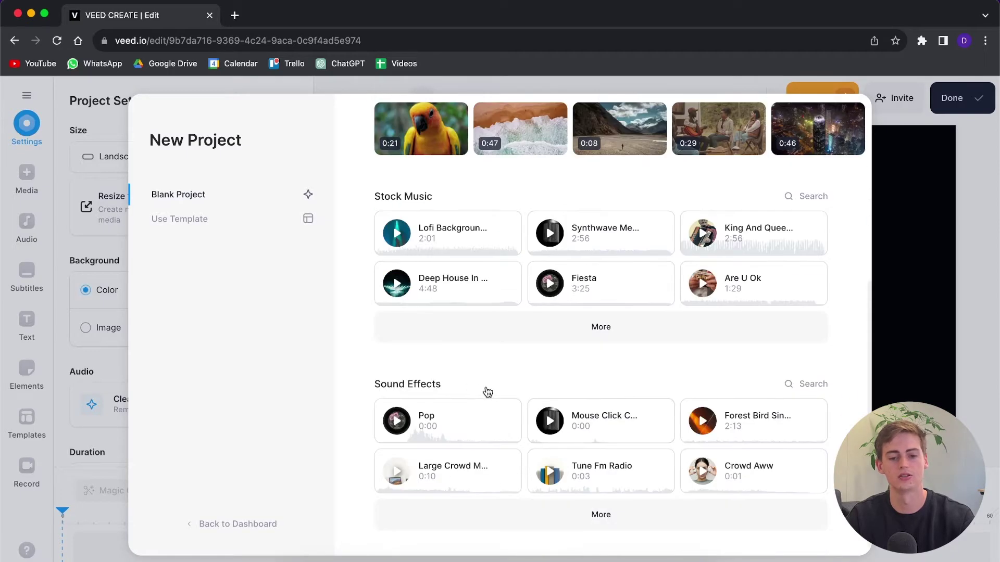
scroll(487, 389, "up", 6)
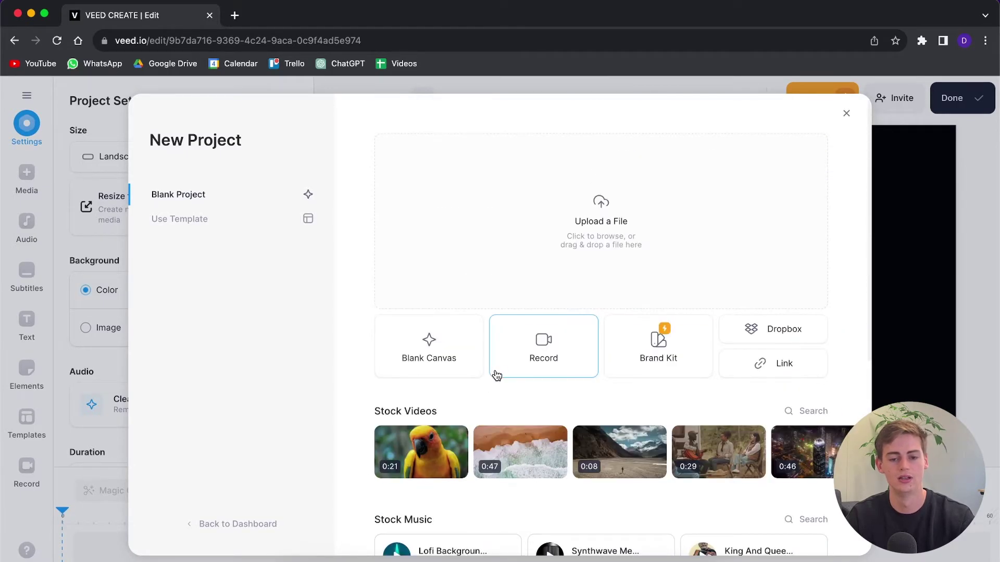
Record a camera video of about 14 seconds and add the recording to the project
left_click(538, 347)
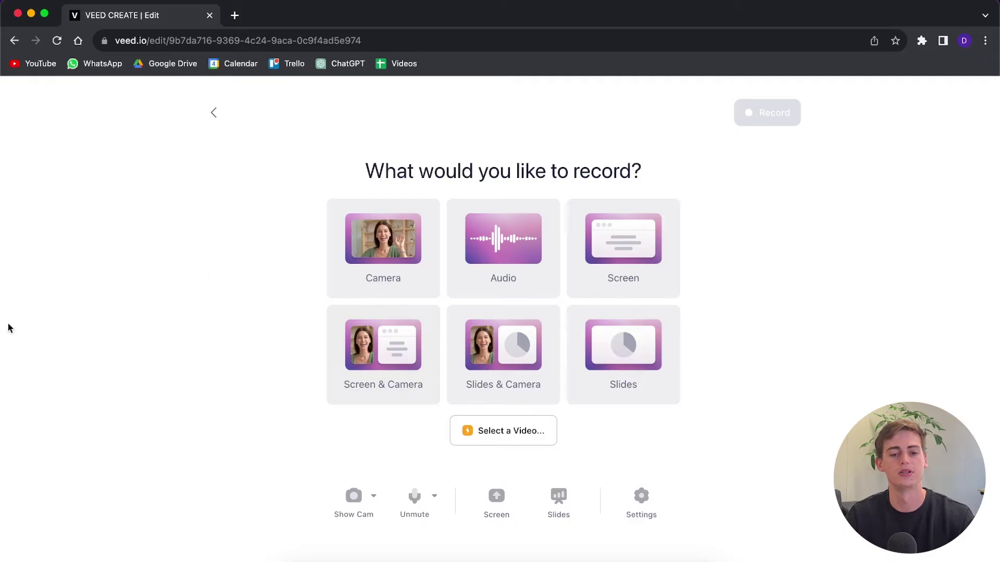
left_click(382, 252)
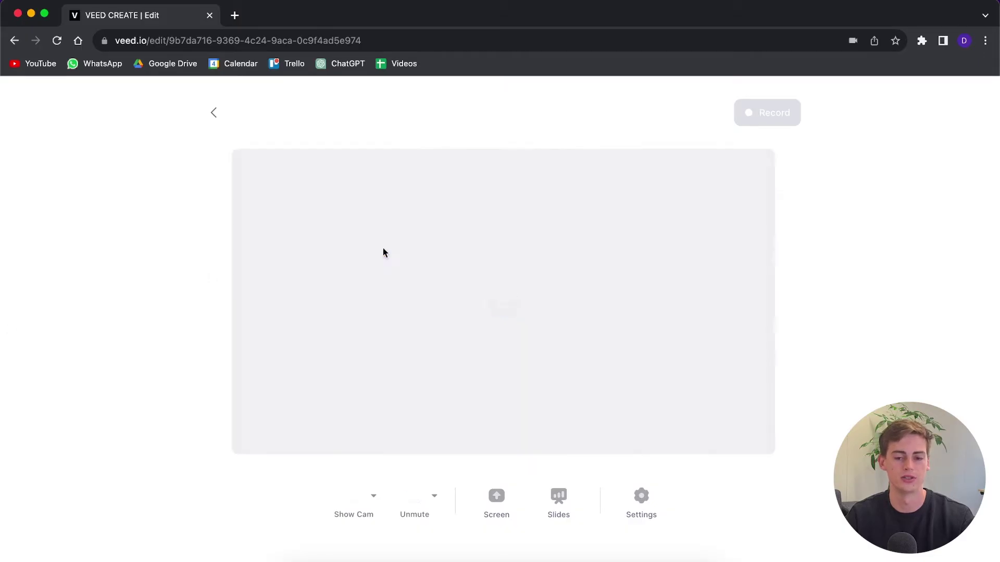
left_click(787, 116)
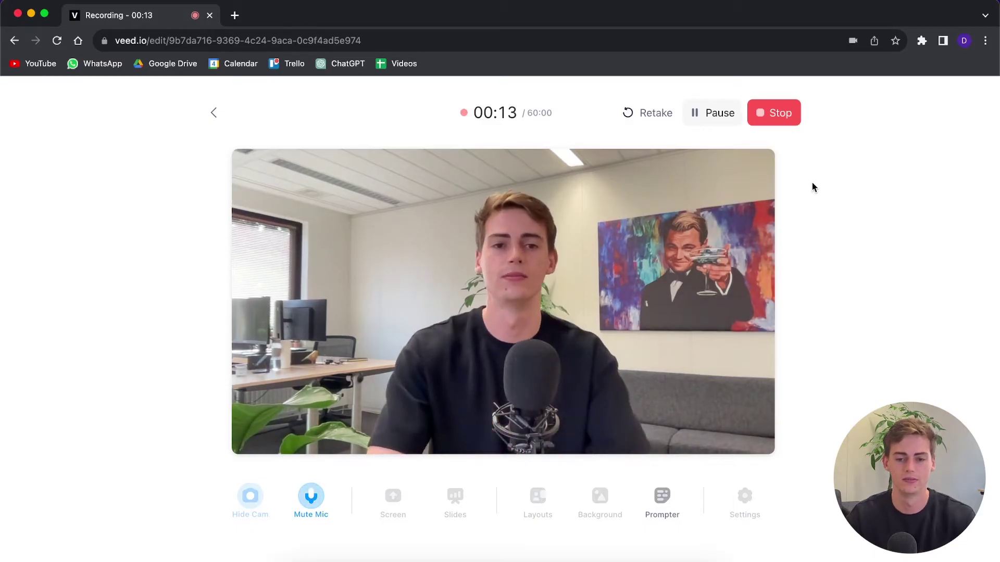
left_click(774, 123)
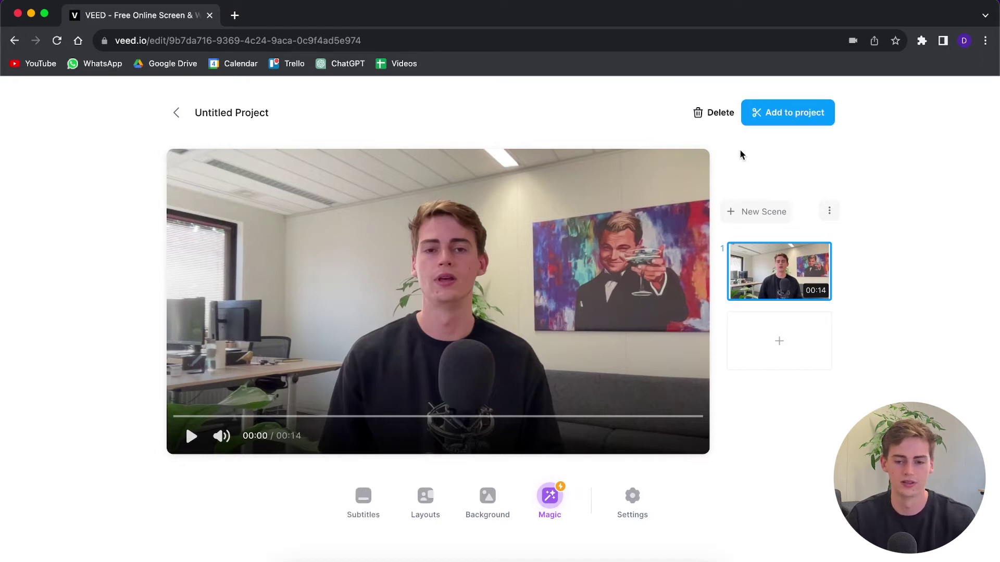
left_click(758, 116)
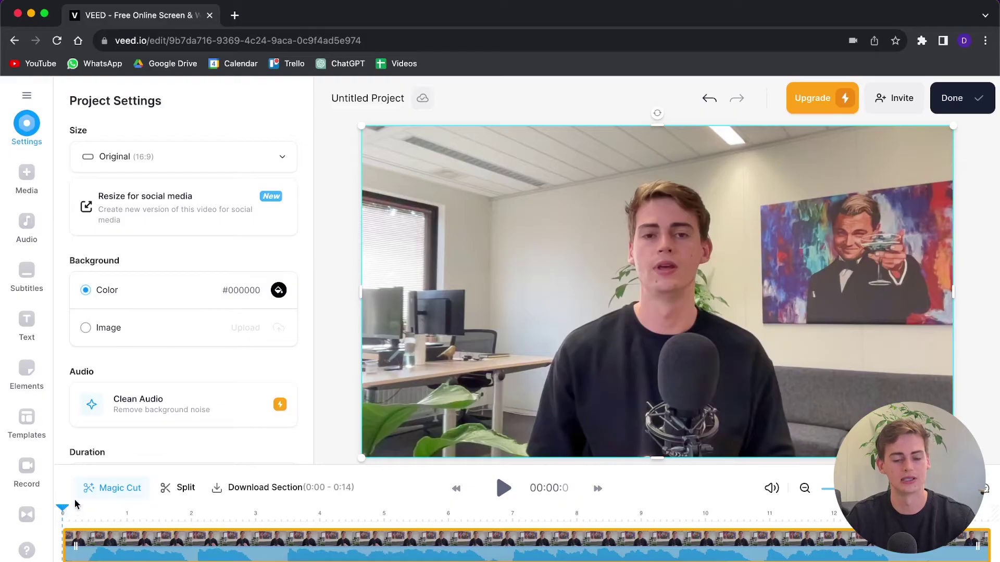
Play back the part of the recording starting at 1.9 seconds and split the clip at 1.9 seconds
left_click_drag(63, 508, 185, 509)
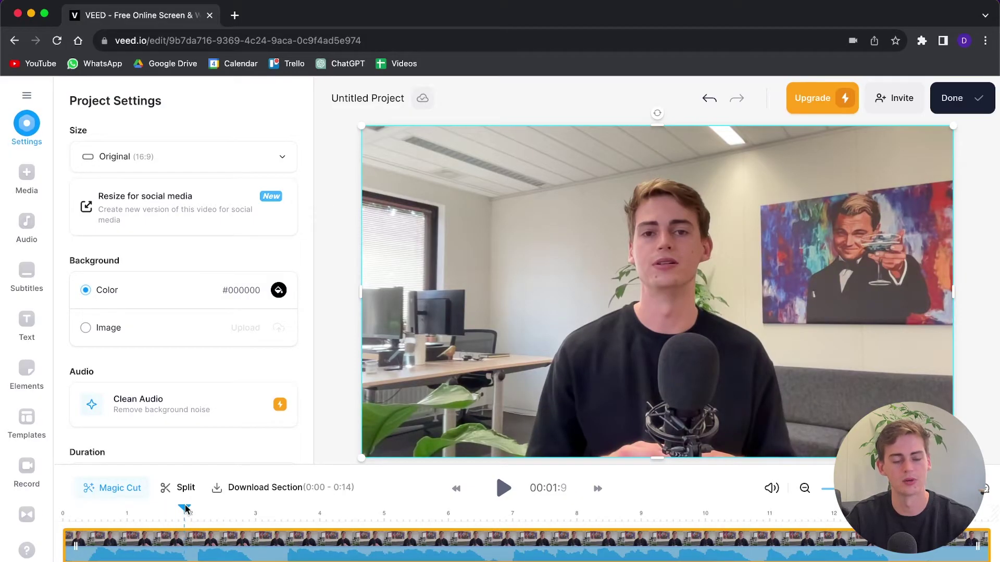
left_click(505, 490)
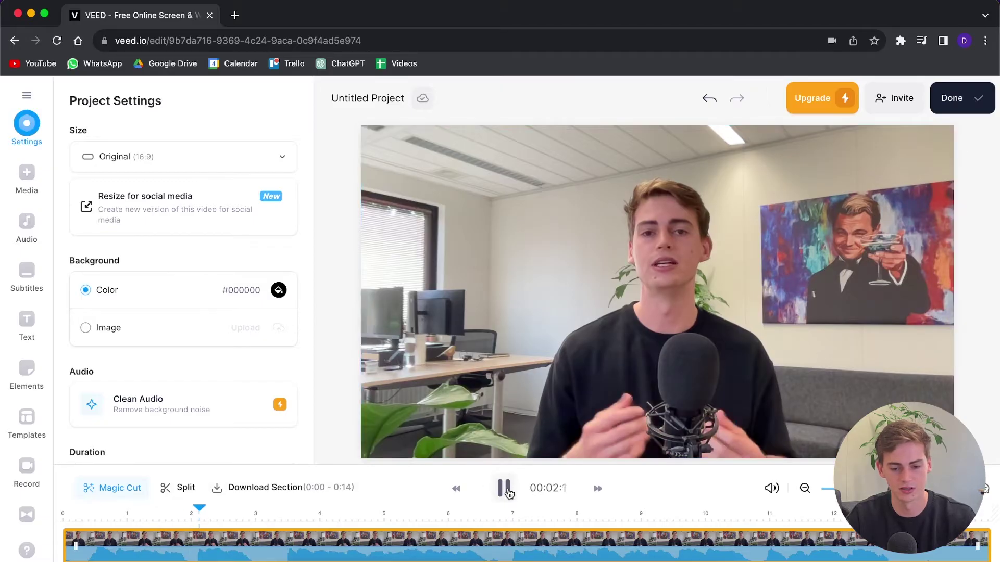
left_click(509, 493)
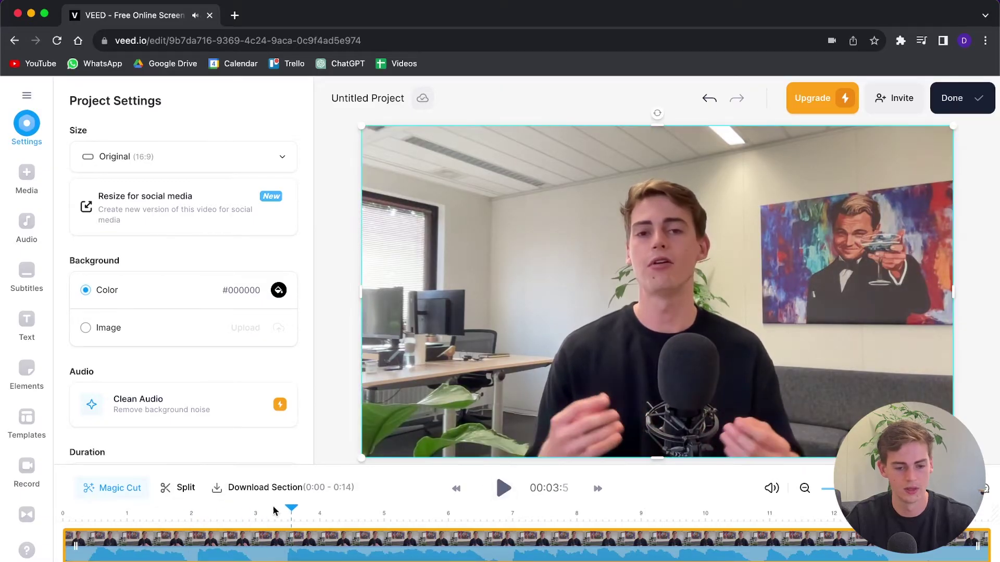
left_click_drag(301, 509, 186, 505)
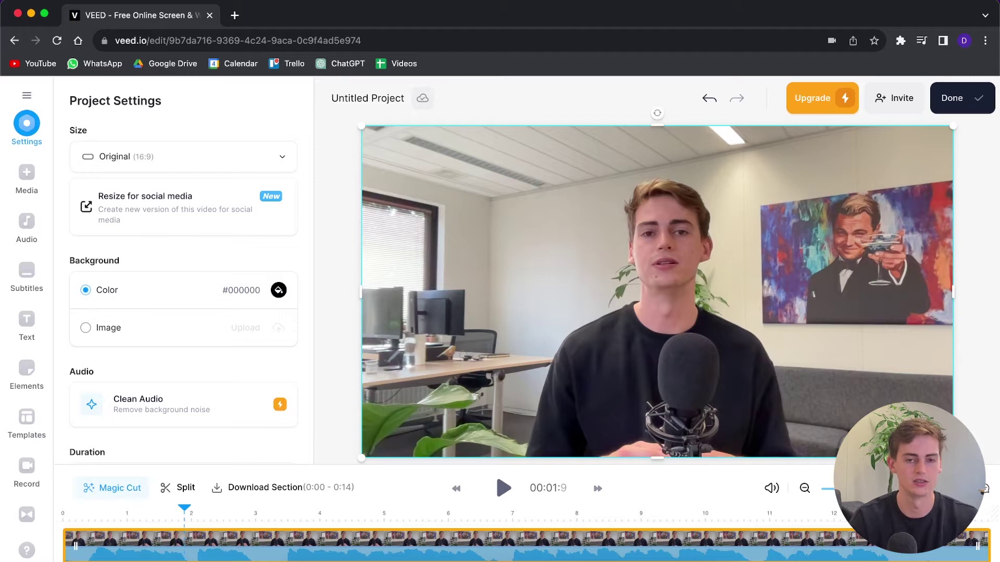
key("s")
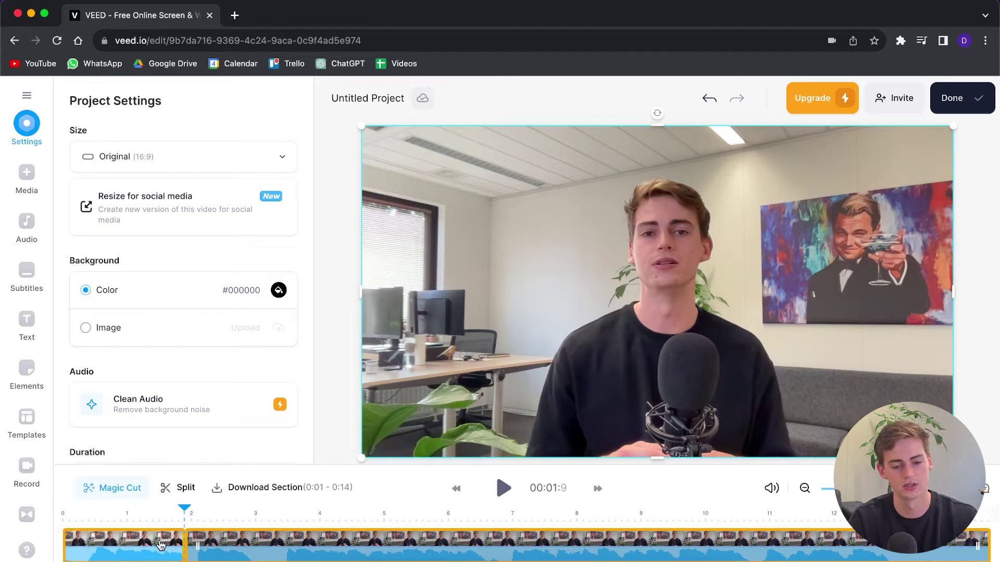
Cut out the section between the 1.9-second split and 3.4 seconds, and remove the gap it leaves on the timeline
left_click_drag(184, 510, 283, 513)
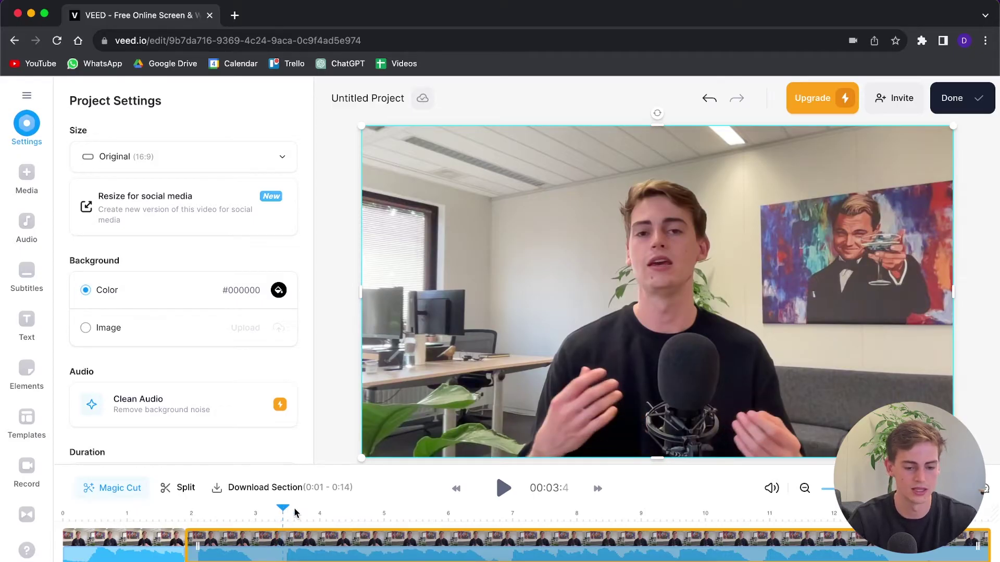
key("s")
left_click(243, 548)
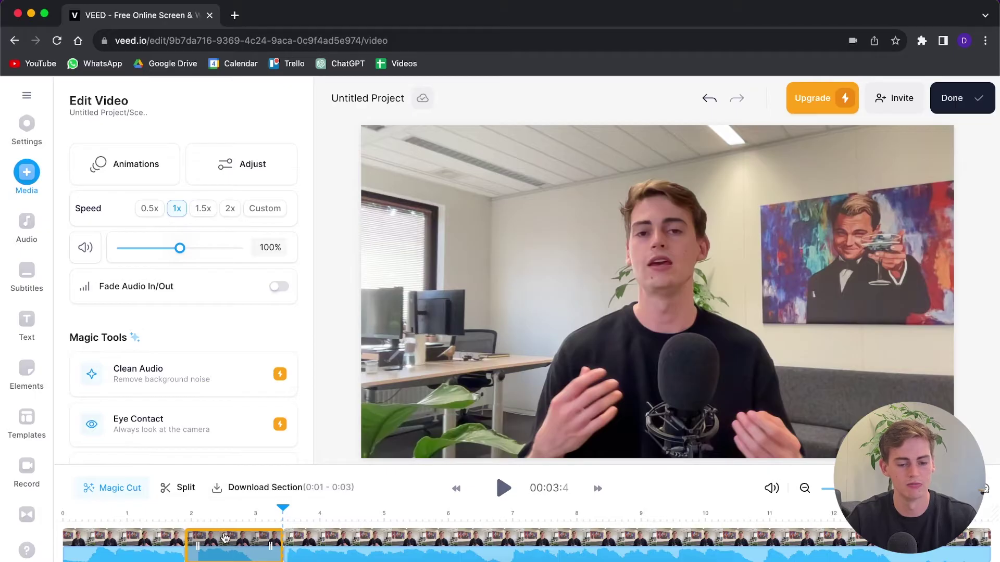
key("BackSpace")
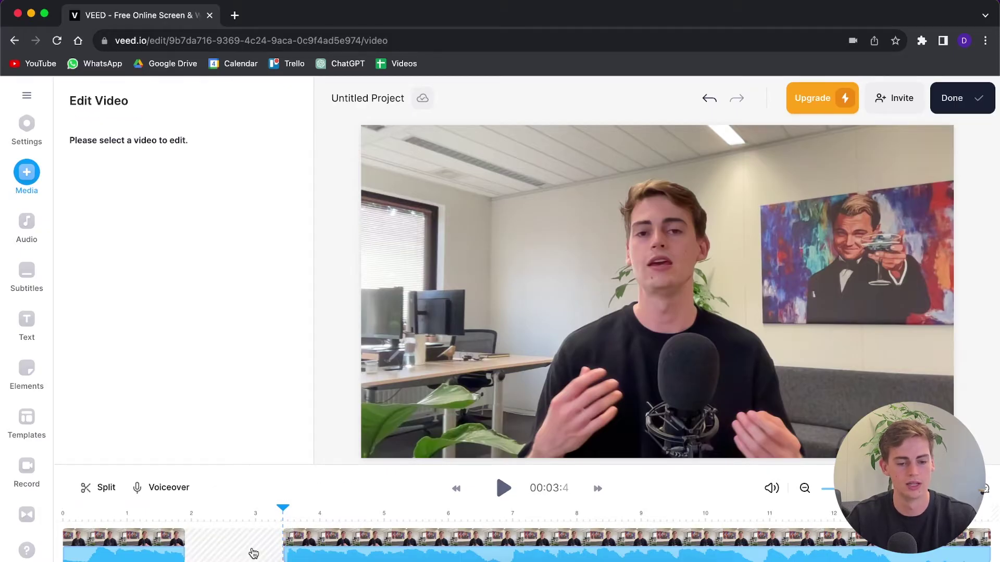
left_click(238, 554)
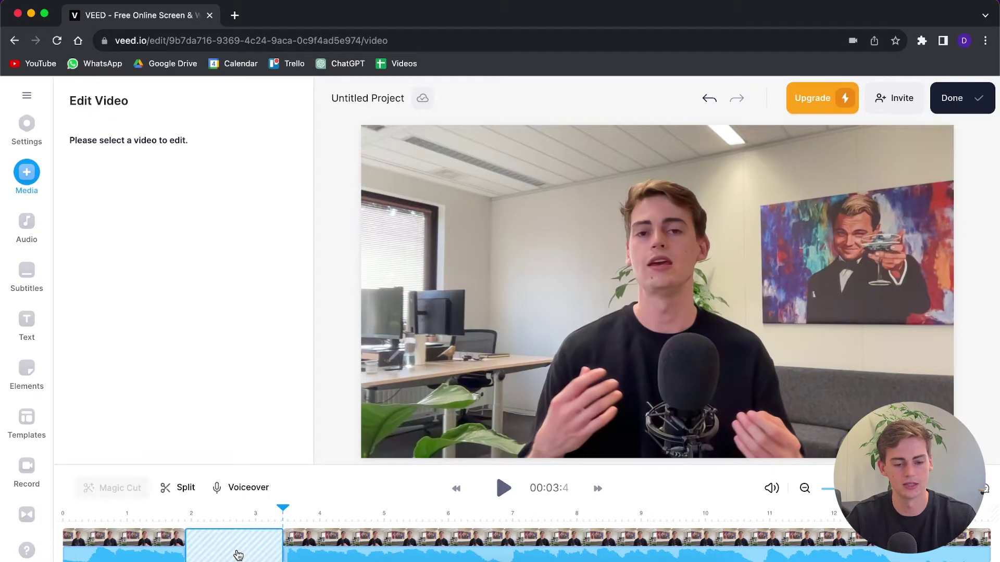
key("BackSpace")
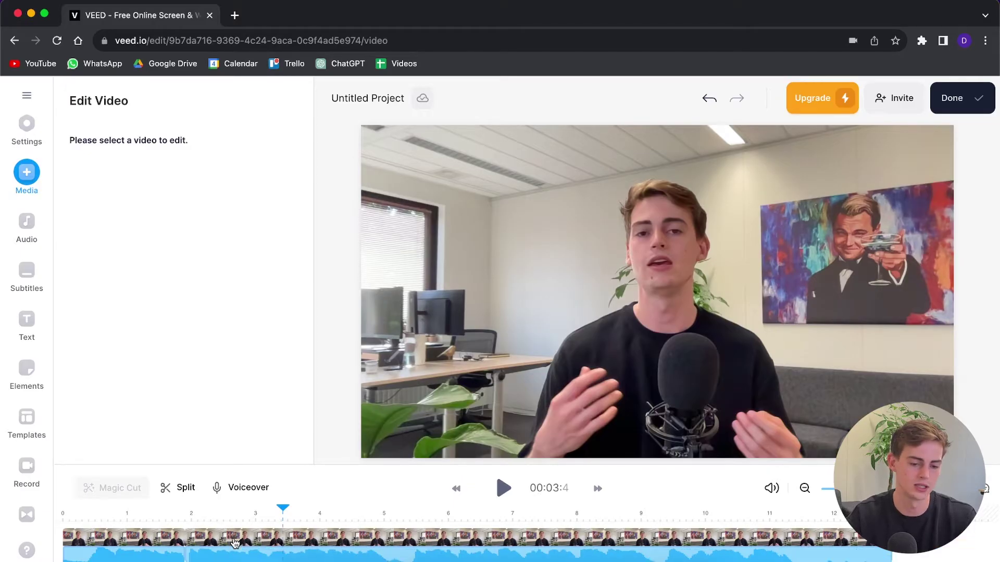
Play back the video across the first cut from about 1.5 seconds to check the transition
left_click_drag(197, 518, 171, 518)
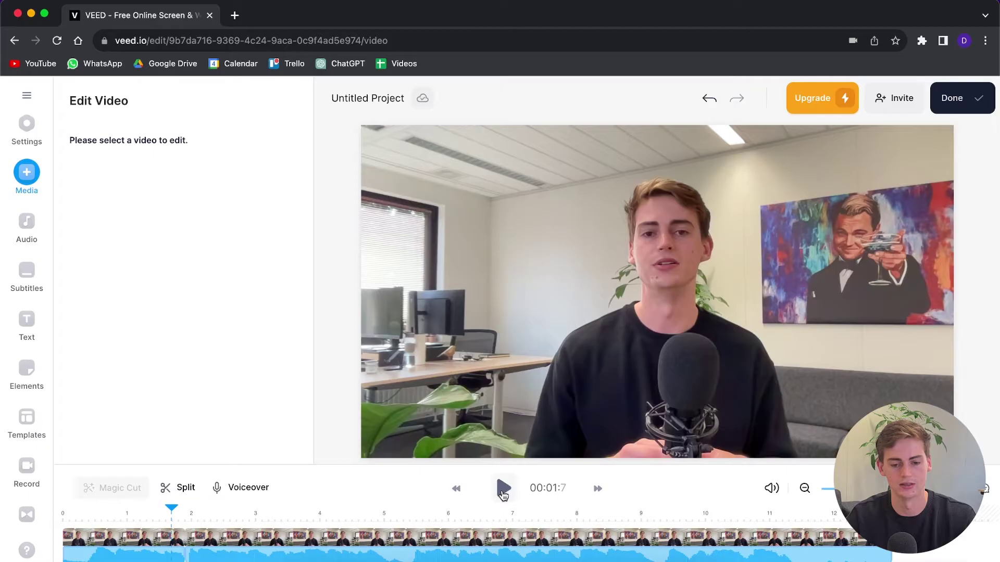
left_click(503, 492)
left_click(503, 489)
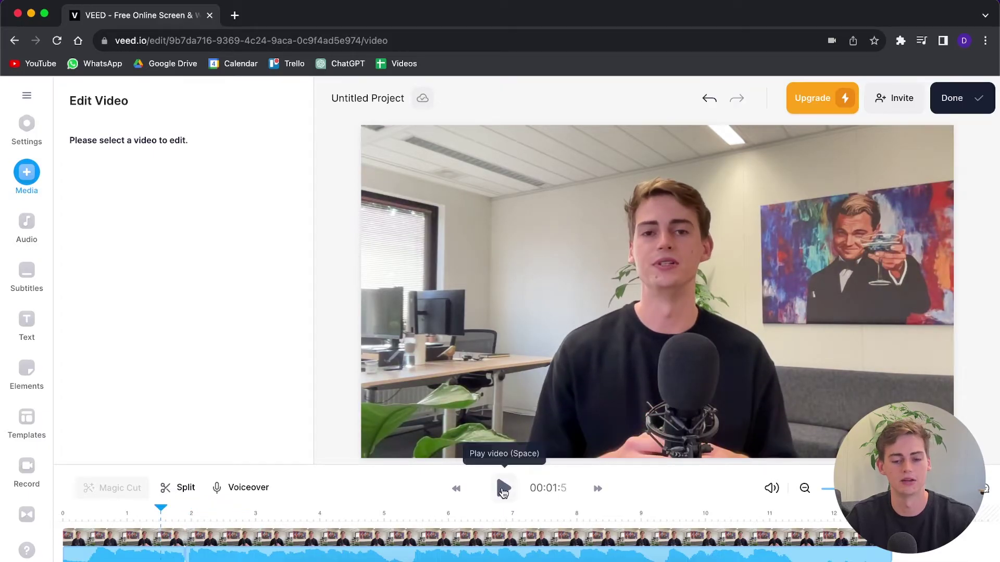
left_click(502, 492)
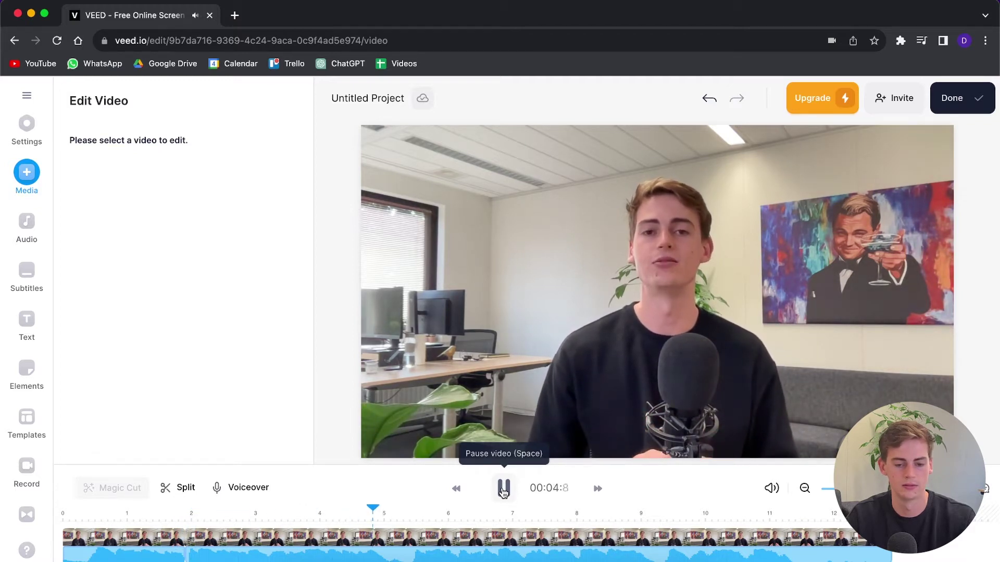
left_click(503, 492)
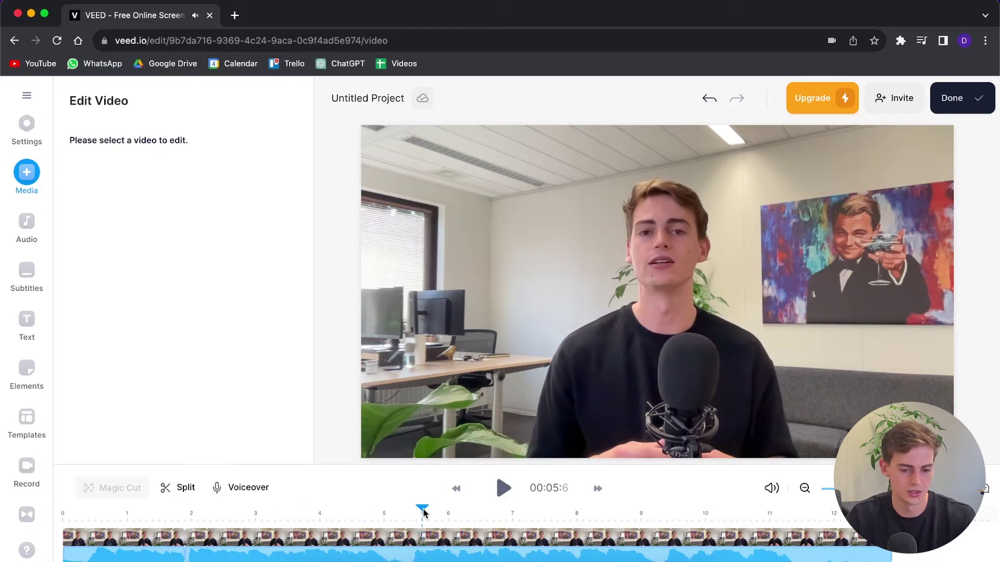
Split the video at 5.0 and 5.4 seconds, delete the short piece in between, and close the gap
left_click_drag(406, 509, 387, 509)
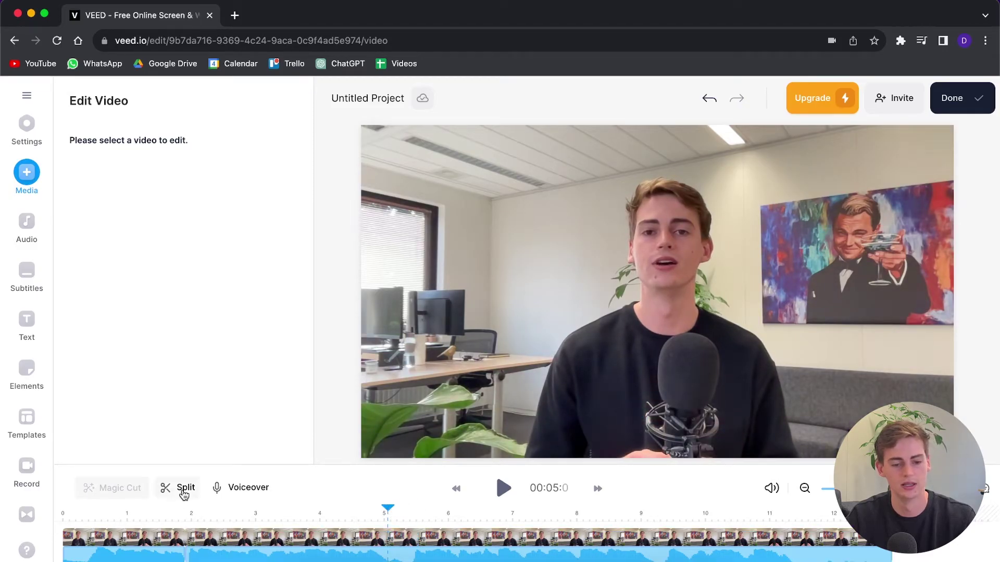
left_click(184, 490)
left_click(461, 554)
mouse_move(398, 516)
left_mouse_down()
mouse_move(391, 510)
mouse_move(410, 514)
left_mouse_up()
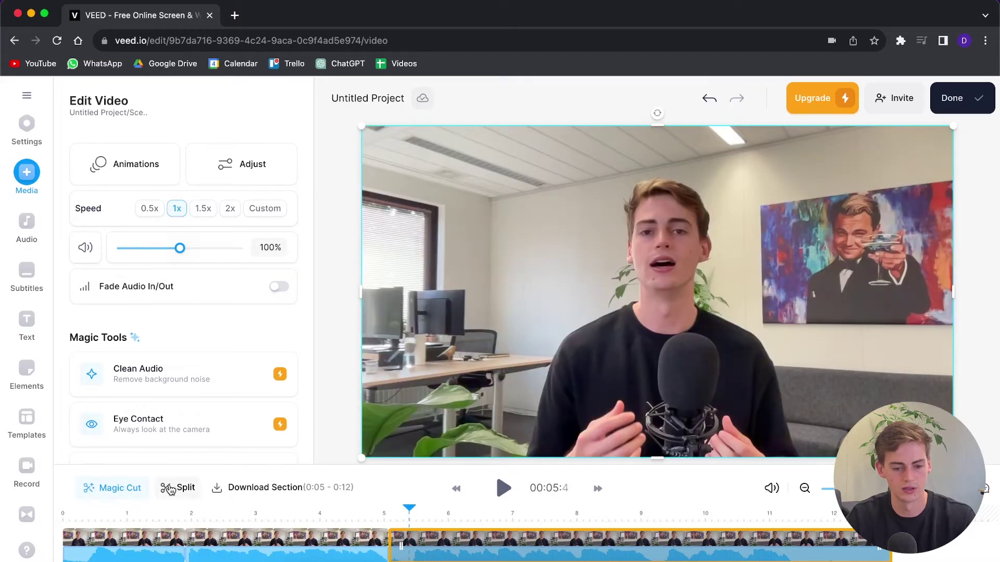
left_click(171, 487)
left_click(399, 553)
key("Delete")
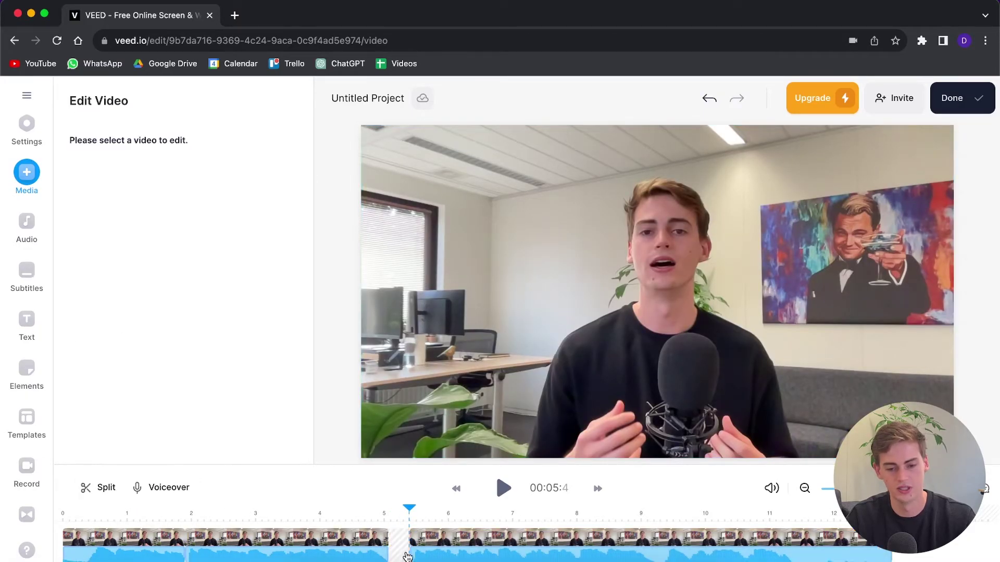
Play back the video from about 4.5 seconds to check the cut at 5.0 seconds
left_click_drag(410, 513, 353, 510)
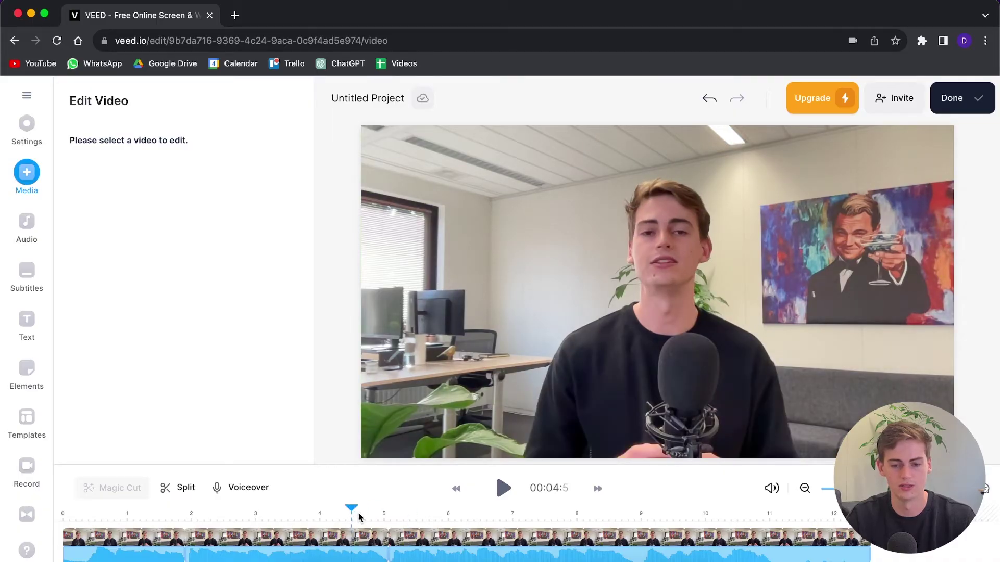
key("space")
key("space")
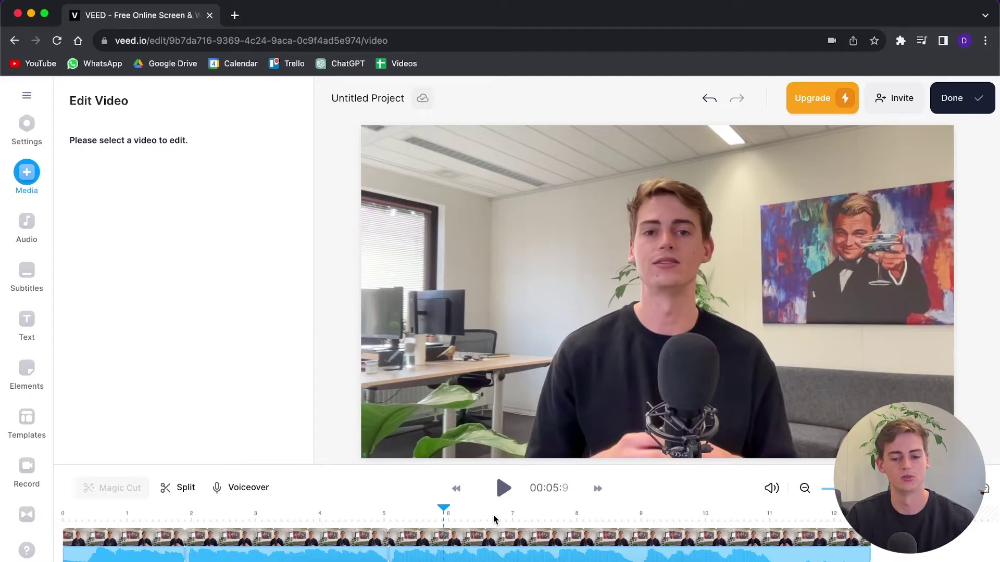
Split the video at 11.0 seconds and delete the remaining piece at the end
left_click_drag(444, 510, 772, 494)
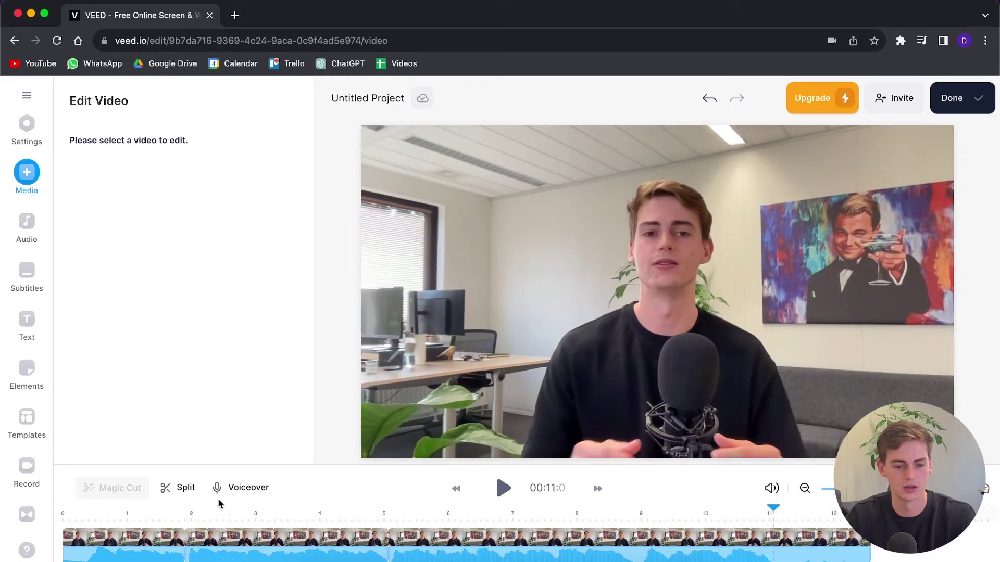
left_click(186, 488)
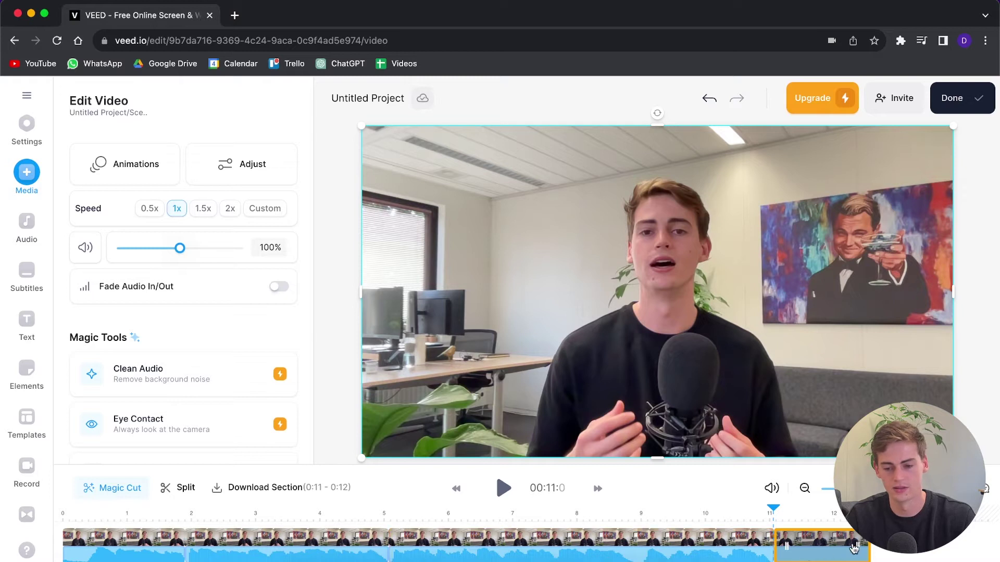
key("Delete")
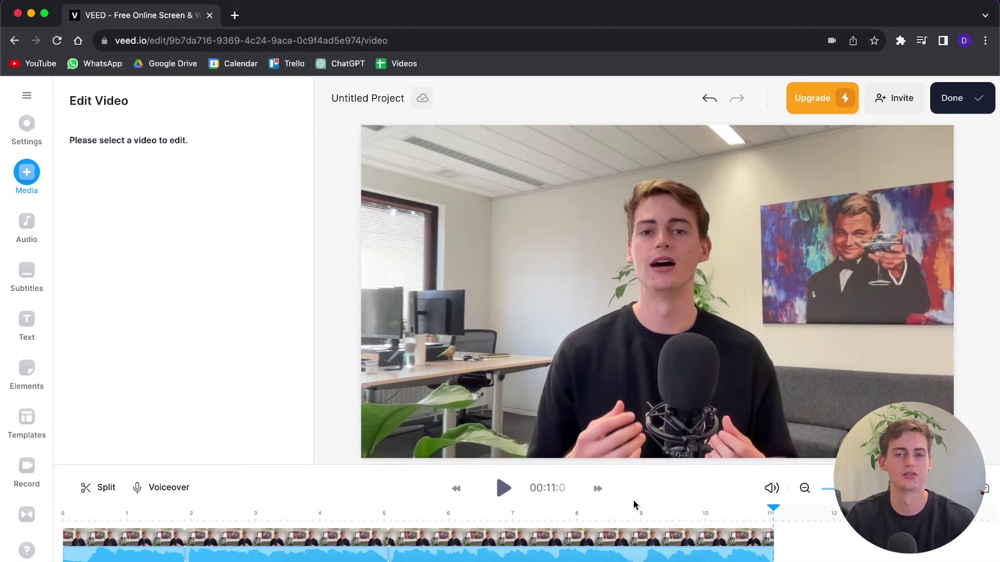
Select the video clips on the timeline one by one and examine the editing options available for them
left_click(442, 546)
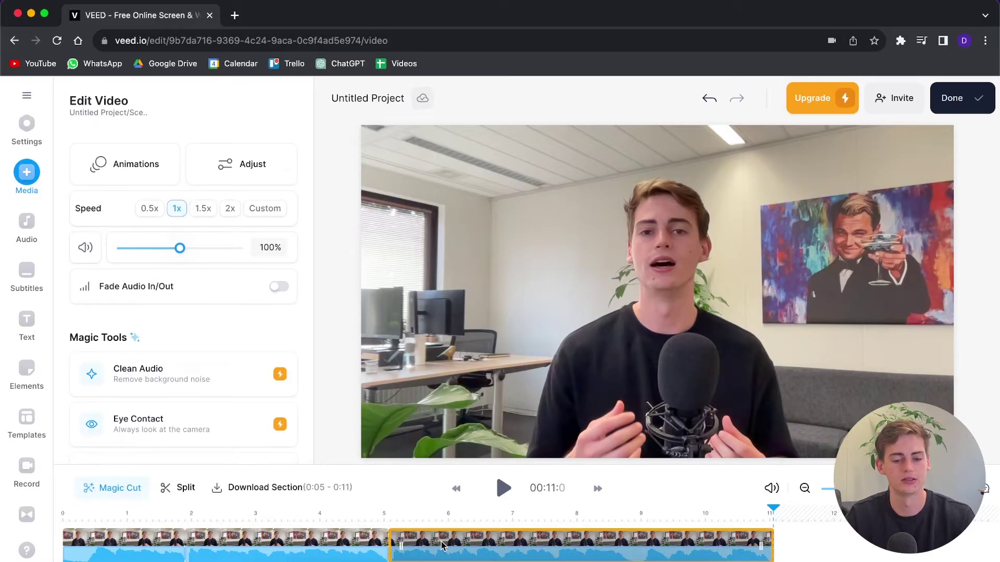
left_click(281, 547)
left_click(145, 550)
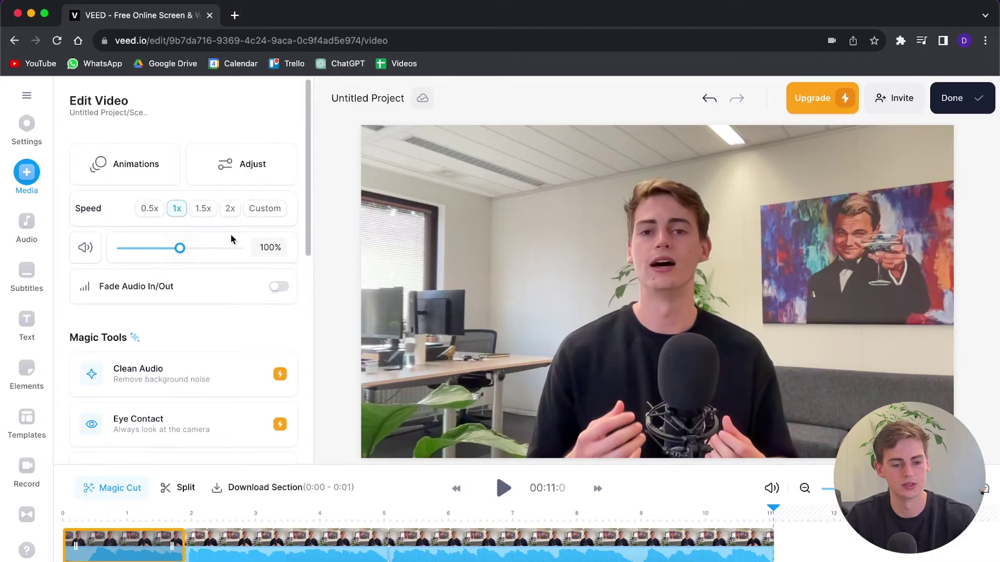
scroll(231, 306, "down", 1)
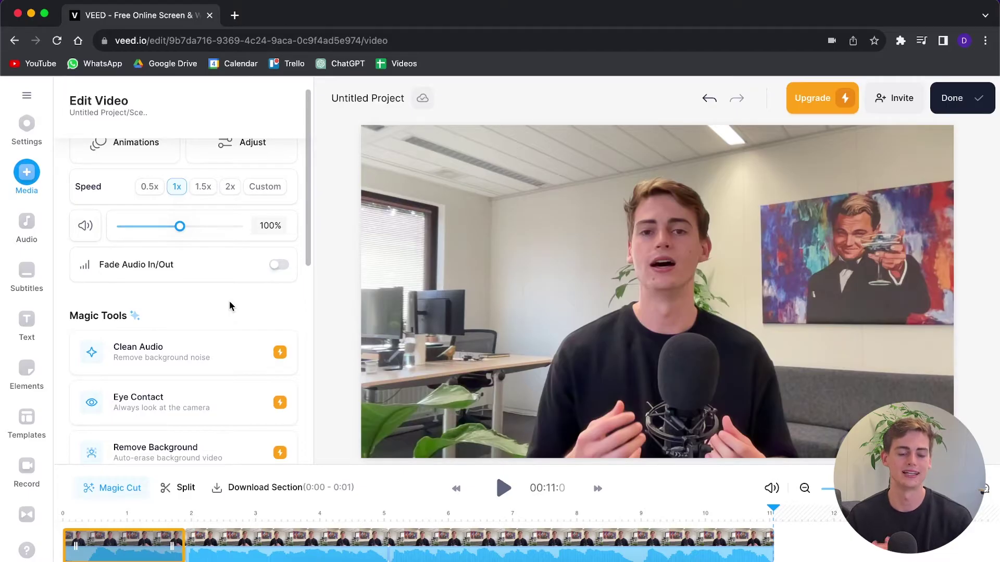
scroll(231, 307, "up", 1)
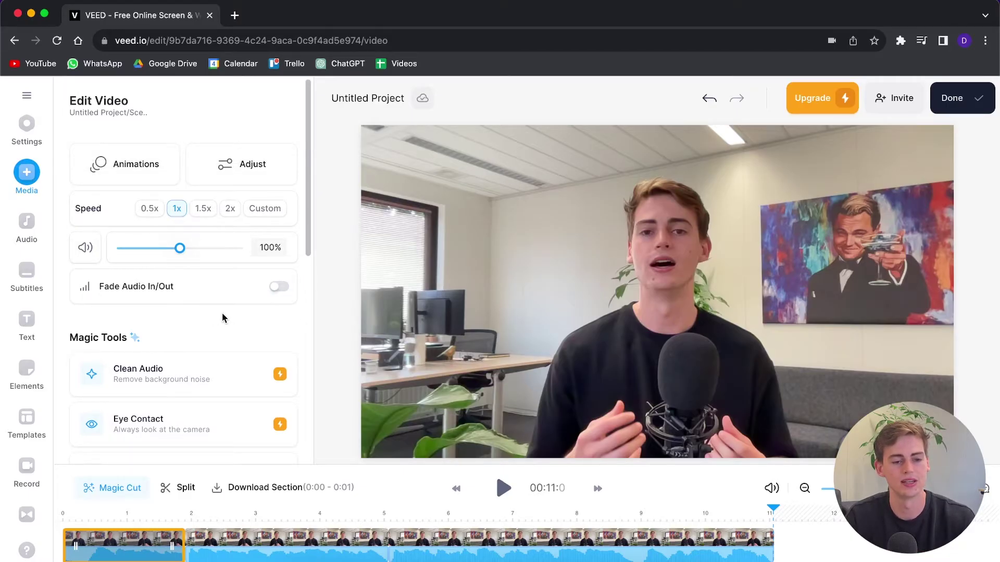
Return to the add-media options and look through the stock videos, stock music and sound effects
key("Escape")
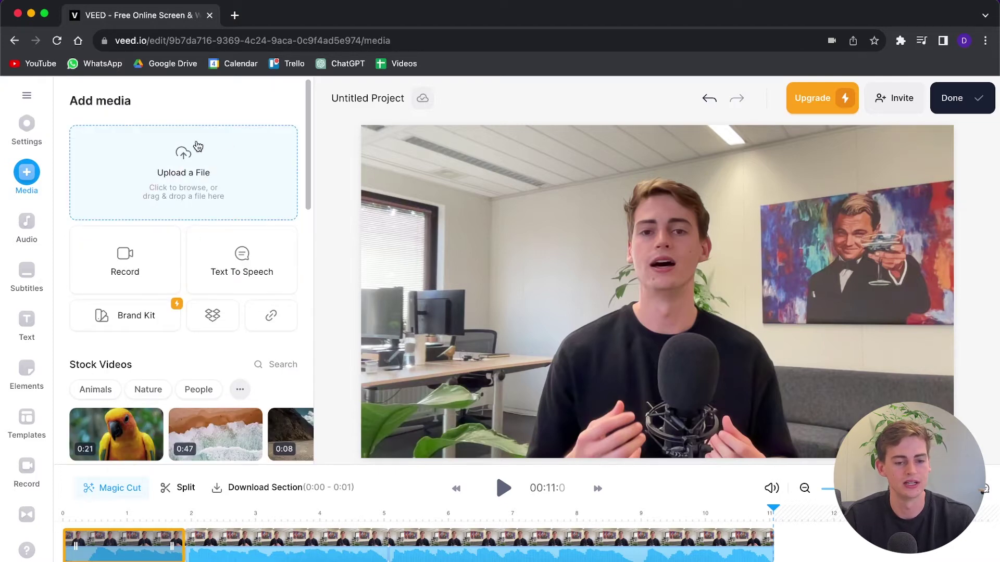
scroll(183, 190, "down", 1)
scroll(132, 411, "down", 10)
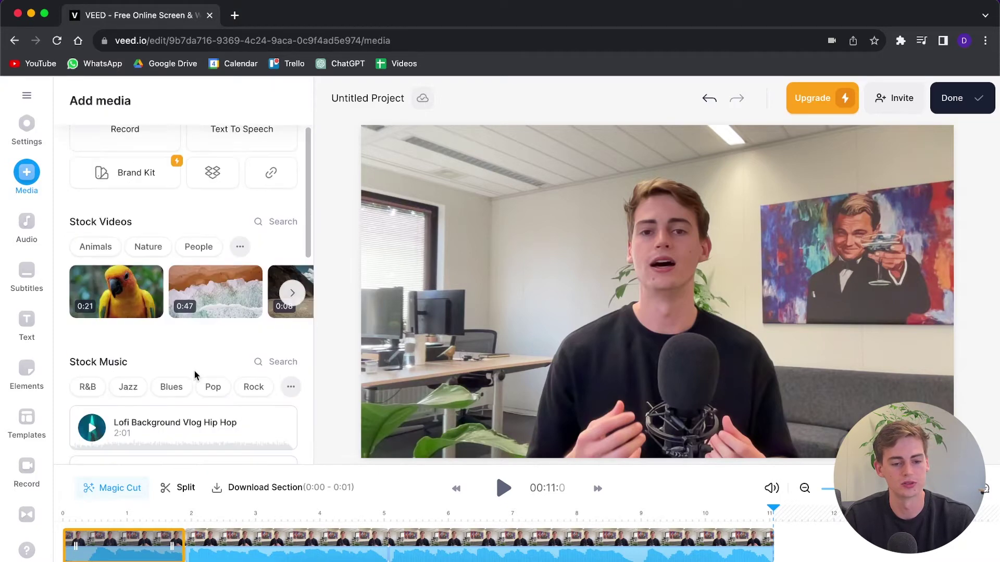
scroll(130, 387, "down", 3)
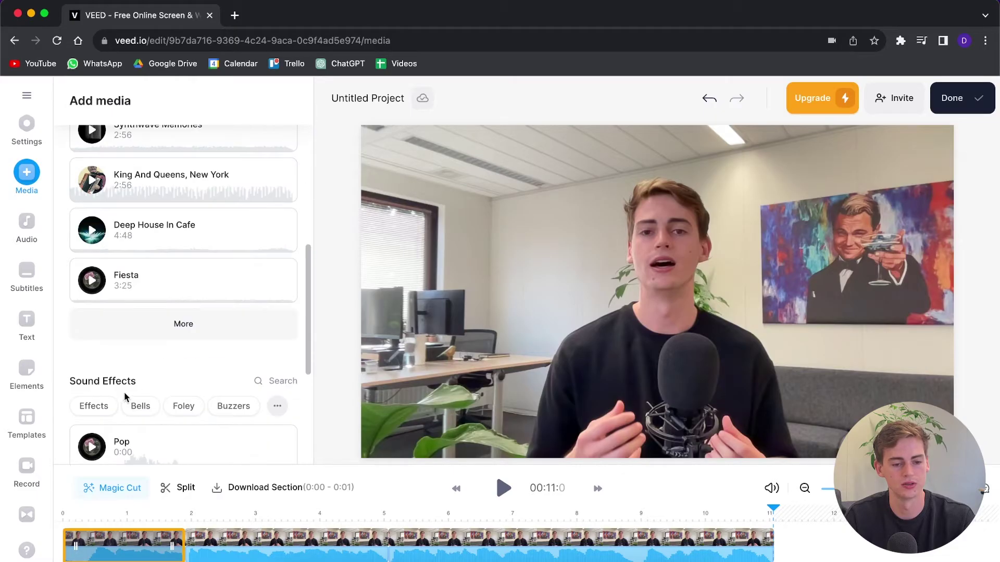
scroll(177, 349, "up", 15)
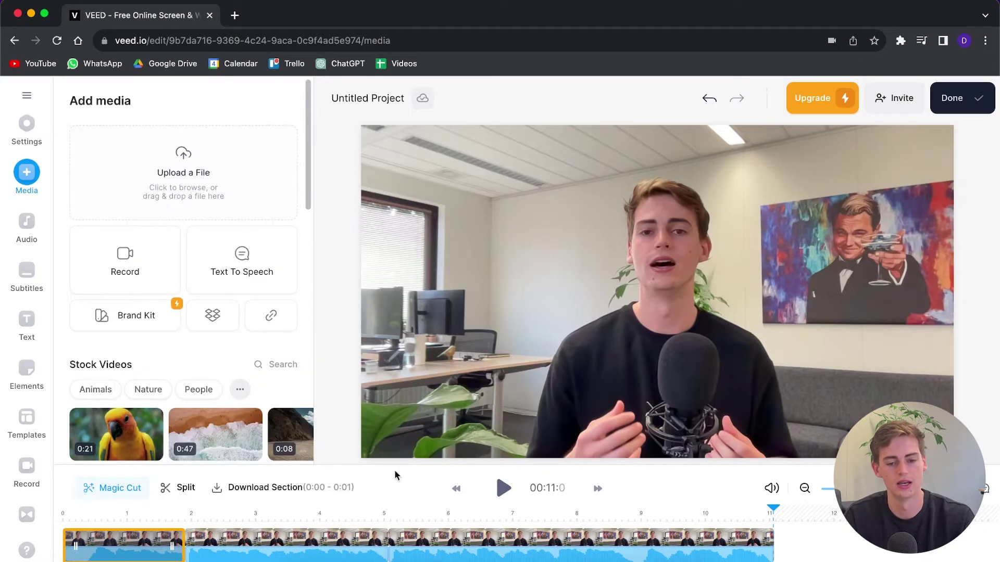
scroll(201, 384, "down", 1)
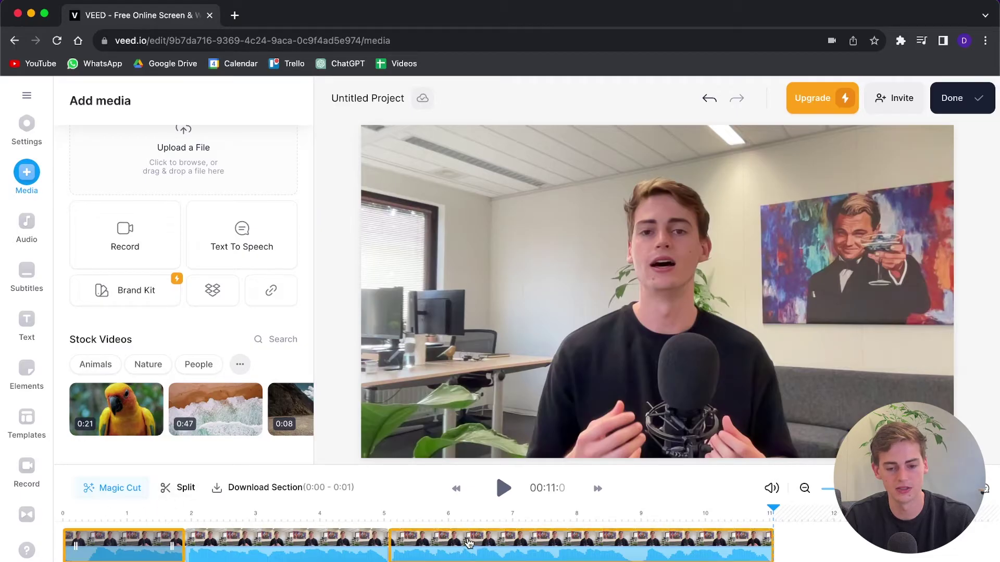
Play the third clip to find an insertion point and add the parrot stock video at about 6.1 seconds
left_click(499, 517)
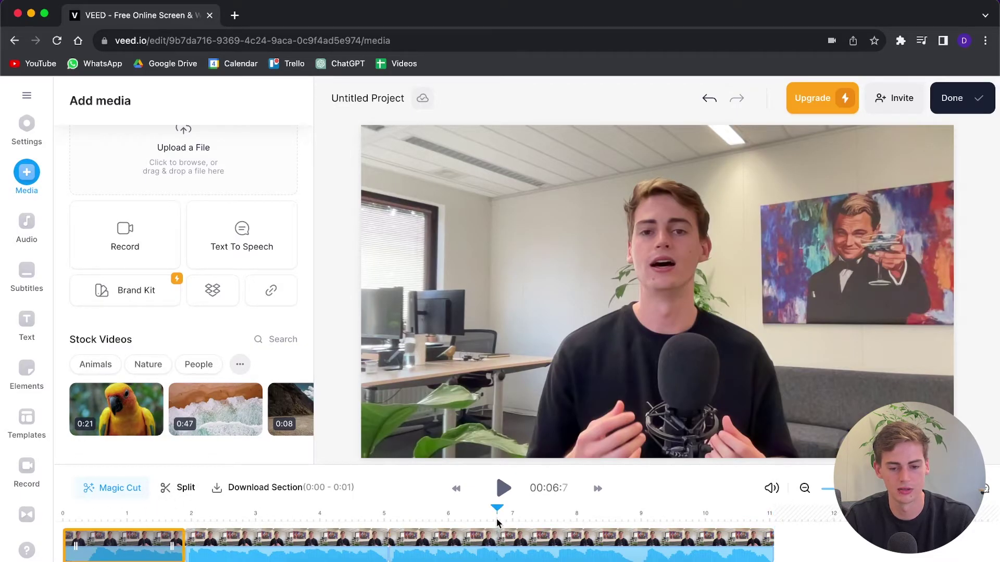
left_click_drag(498, 513, 433, 505)
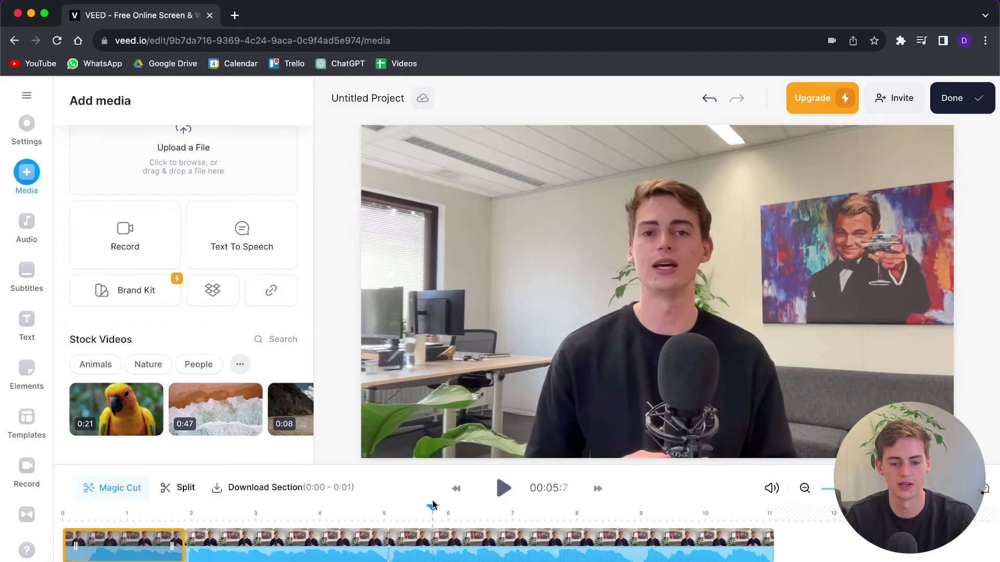
key("space")
key("space")
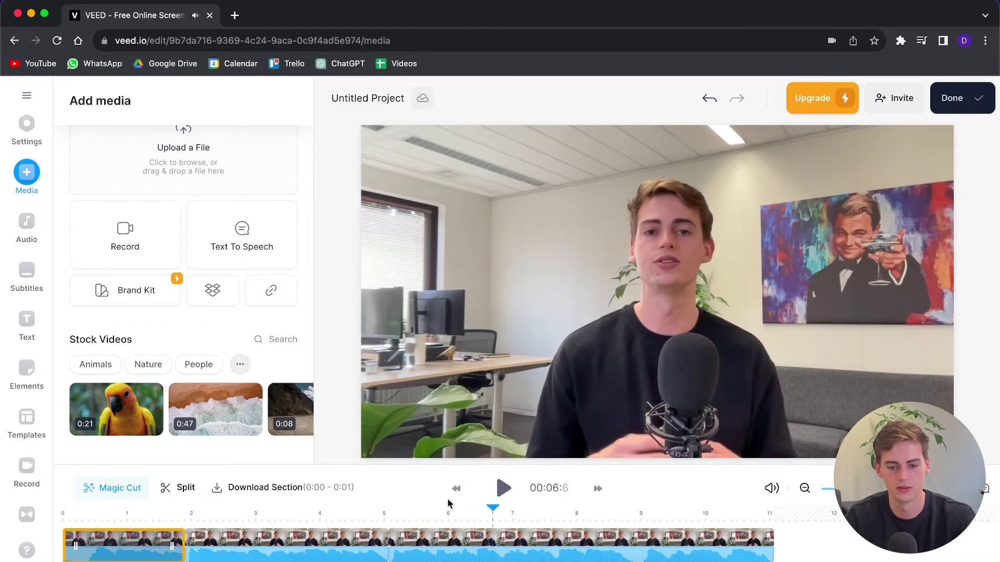
left_click_drag(489, 510, 460, 516)
key("space")
key("space")
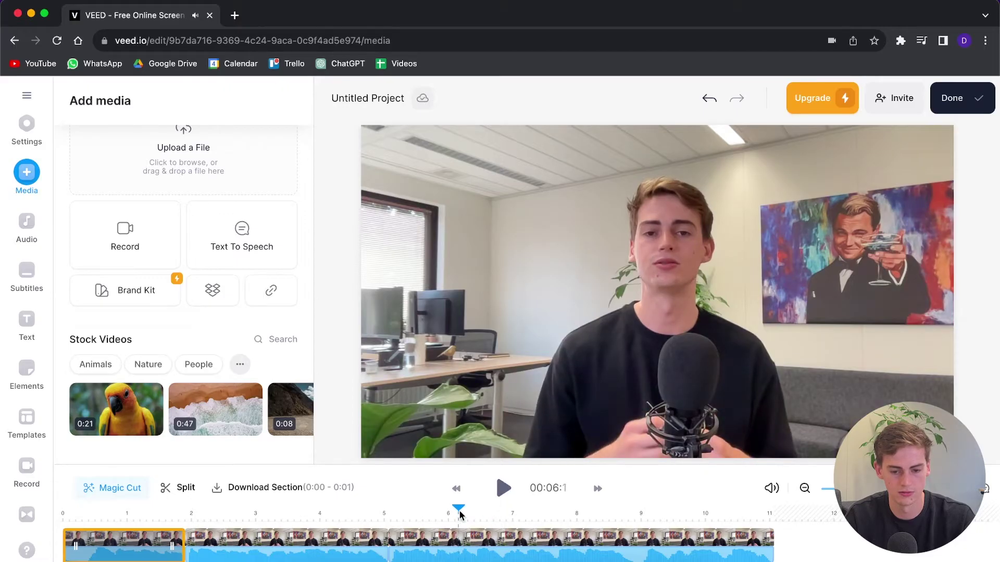
scroll(223, 323, "down", 5)
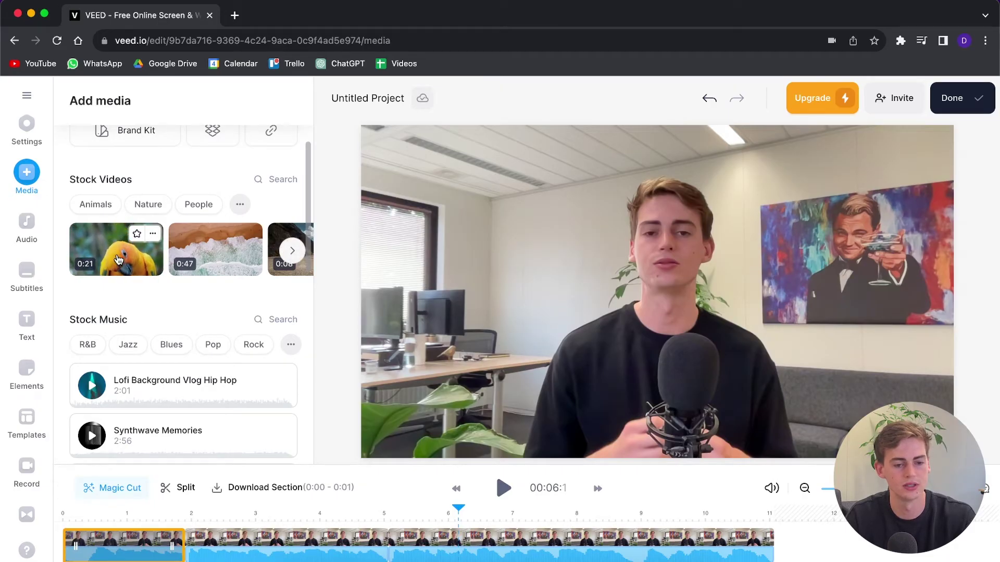
left_click(119, 259)
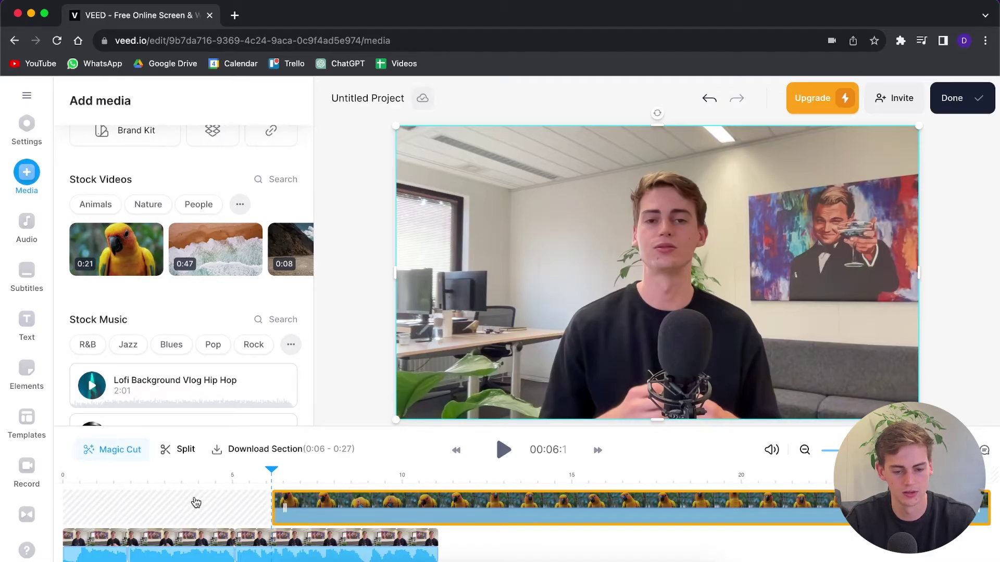
Preview the parrot clip, split it at 6.9 seconds, and delete the part after the split
key("space")
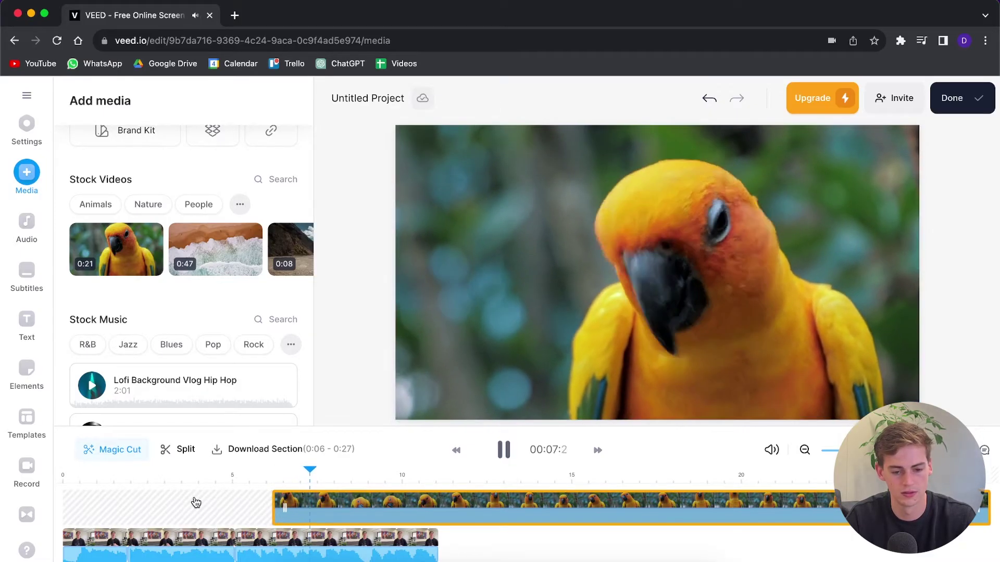
key("space")
left_click_drag(356, 472, 279, 467)
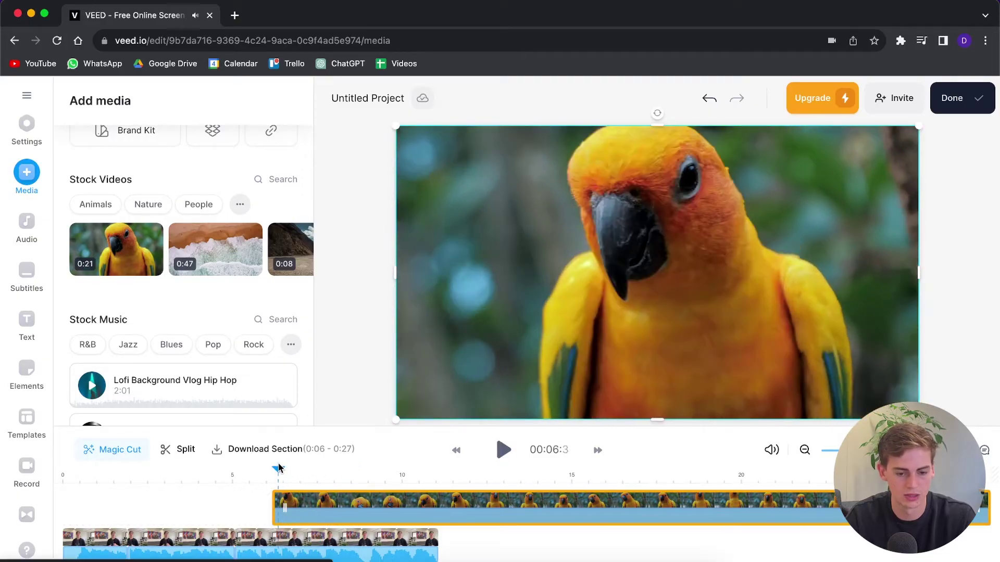
key("space")
key("space")
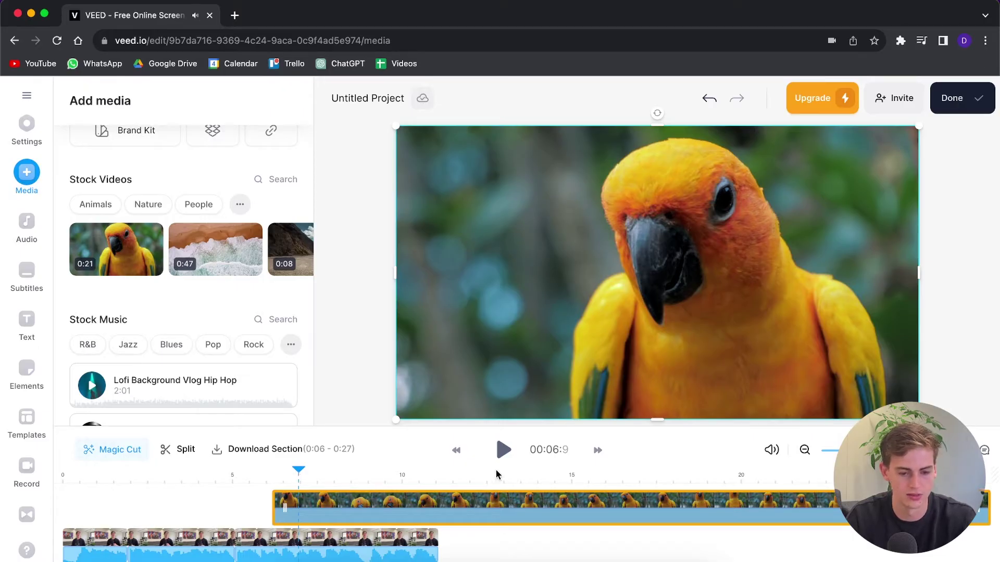
key("s")
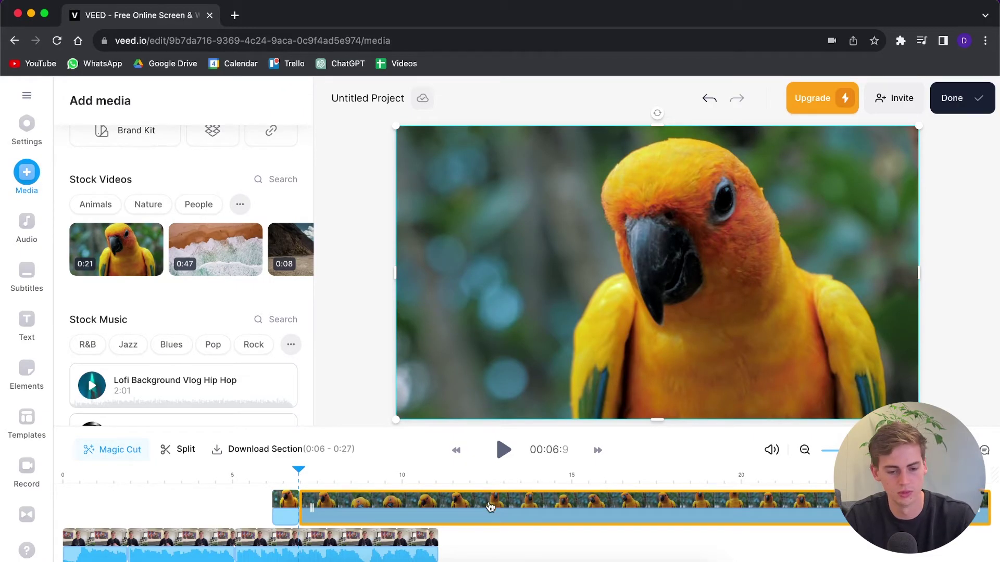
key("Delete")
Play back the video from shortly before the shortened parrot clip to check the overlay
left_click_drag(300, 471, 254, 468)
key("space")
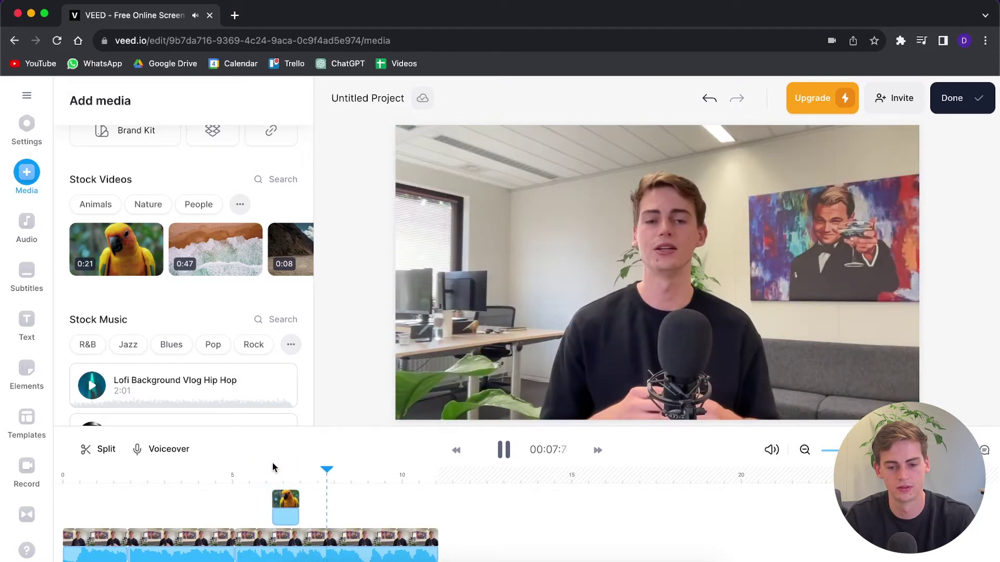
key("space")
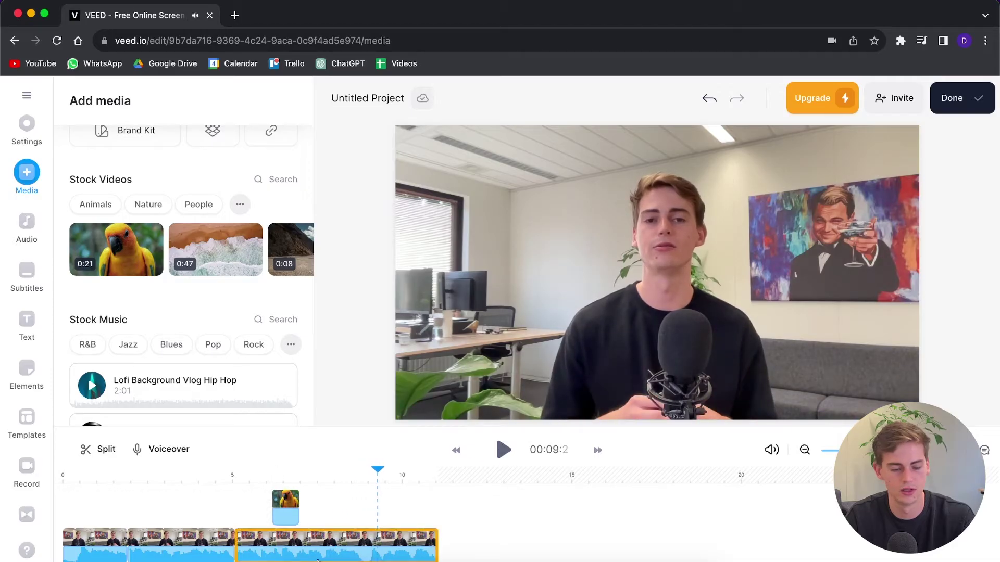
Add the stock track "Lofi Background Vlog Hip Hop" and move it to the start of the timeline
scroll(221, 268, "down", 2)
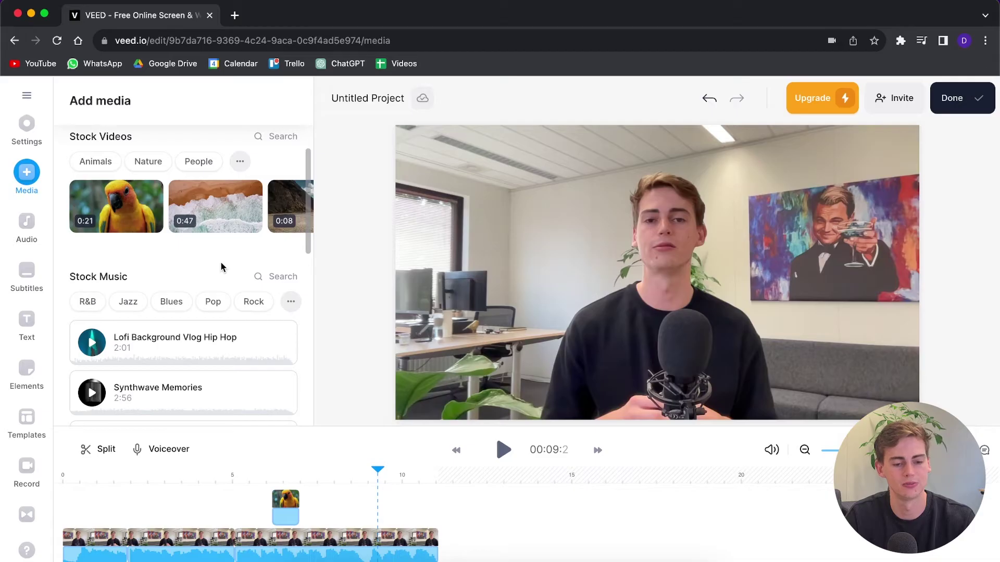
scroll(181, 252, "down", 2)
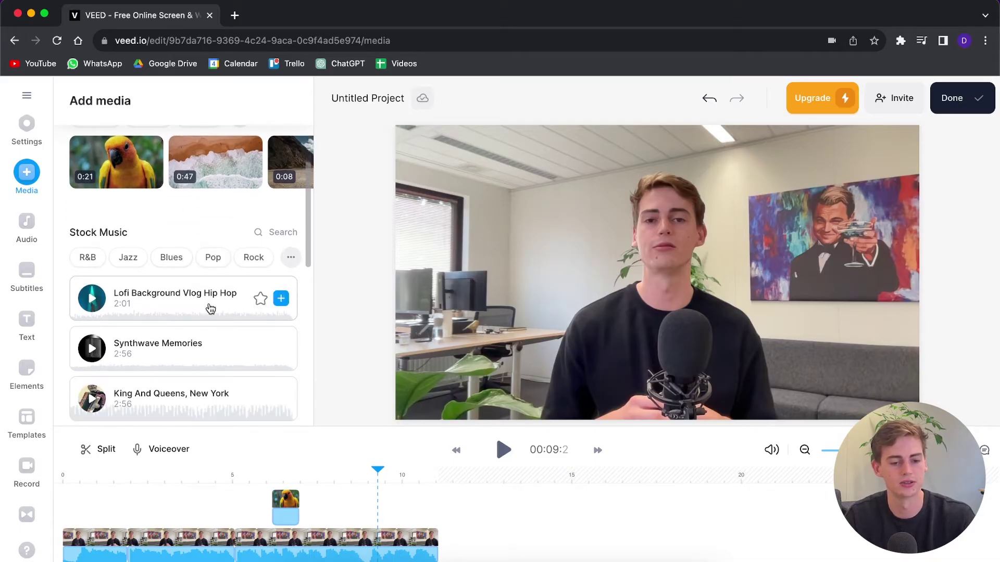
mouse_move(161, 301)
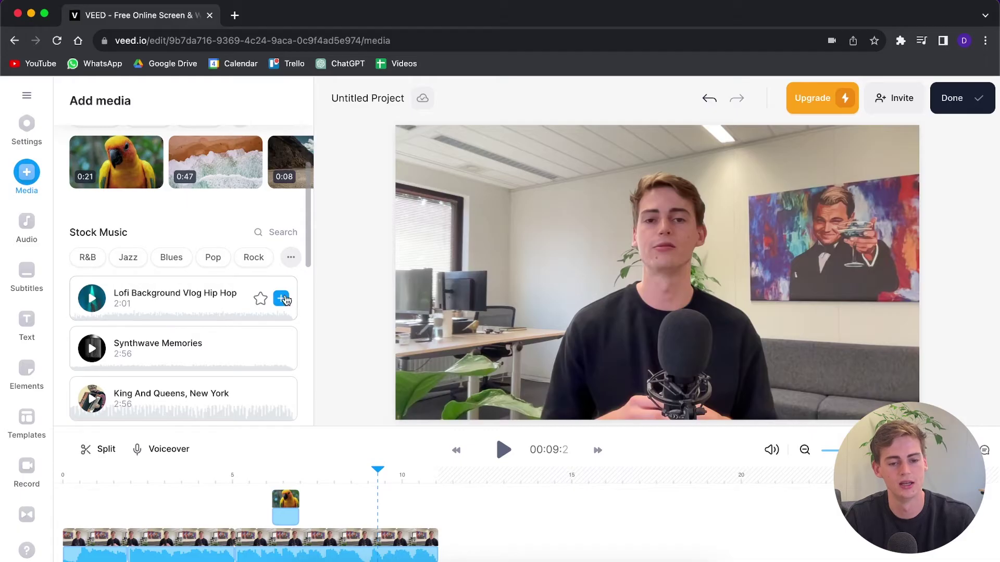
left_click(281, 299)
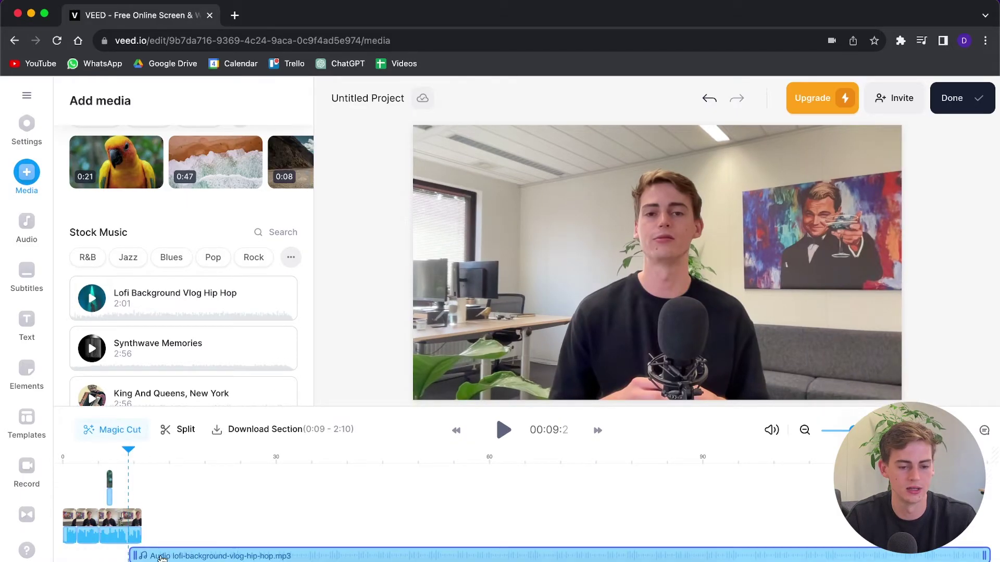
left_click_drag(183, 558, 100, 560)
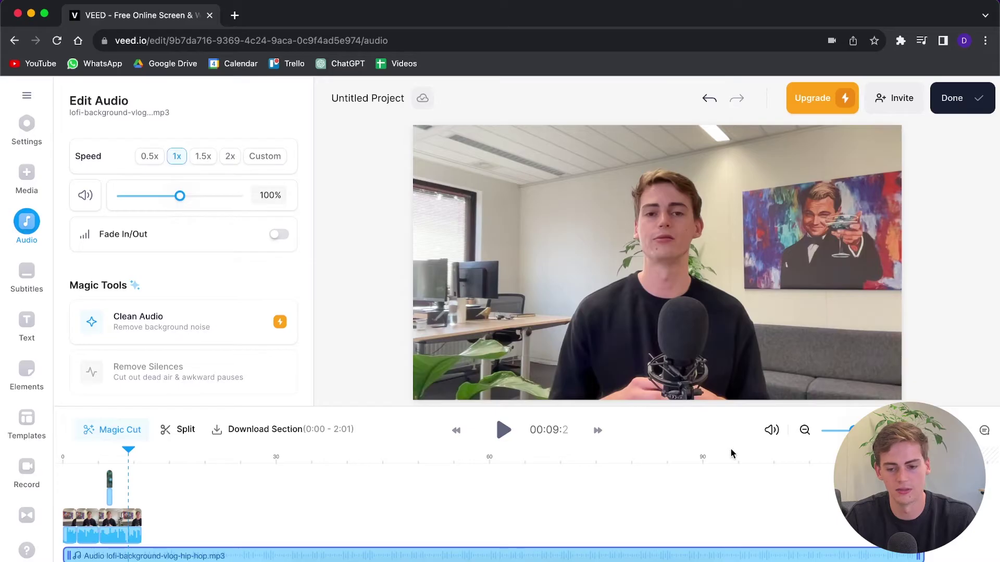
Play back the video with the background music from about 0.4 seconds to check the sound
scroll(741, 478, "up", 5)
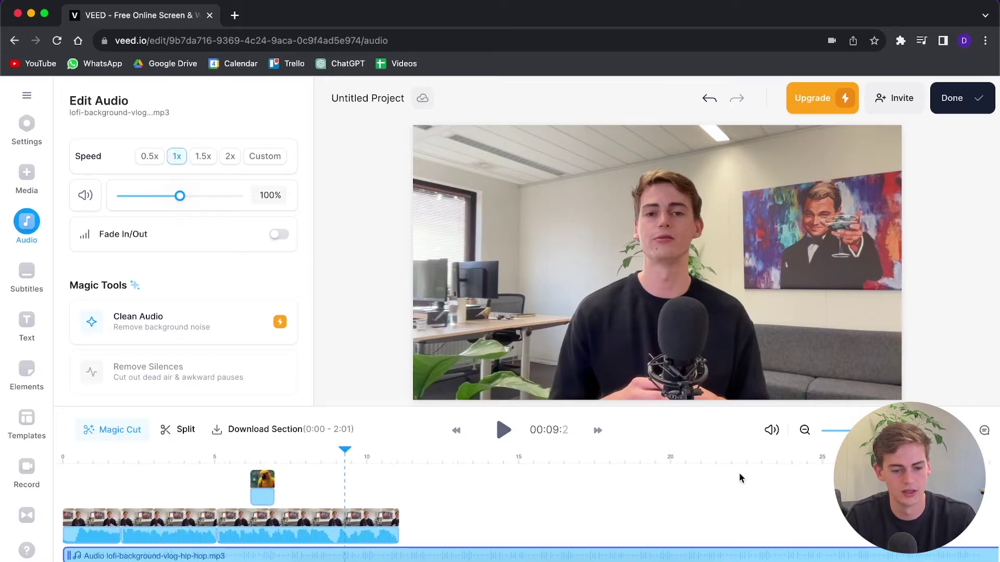
left_click_drag(344, 452, 76, 449)
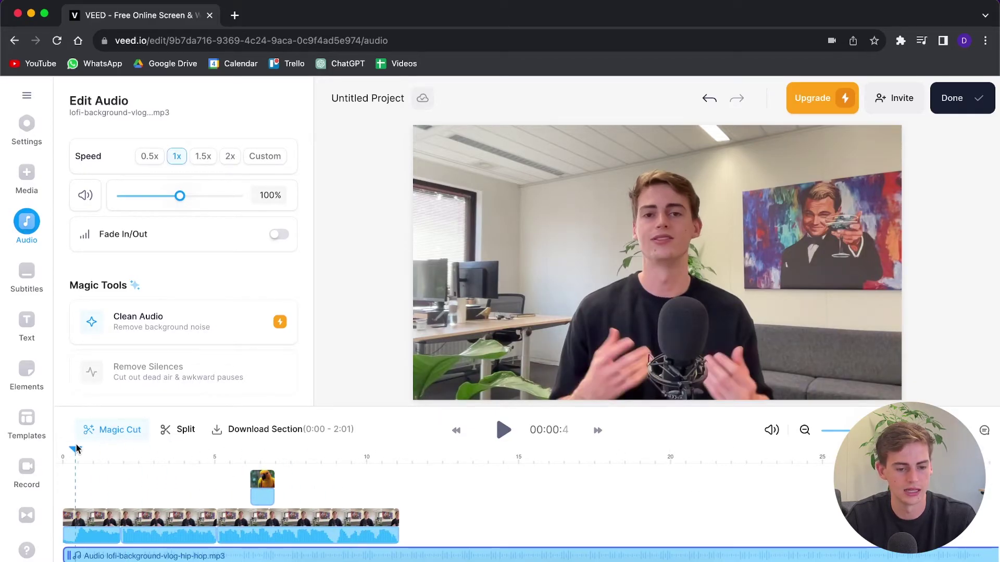
key("space")
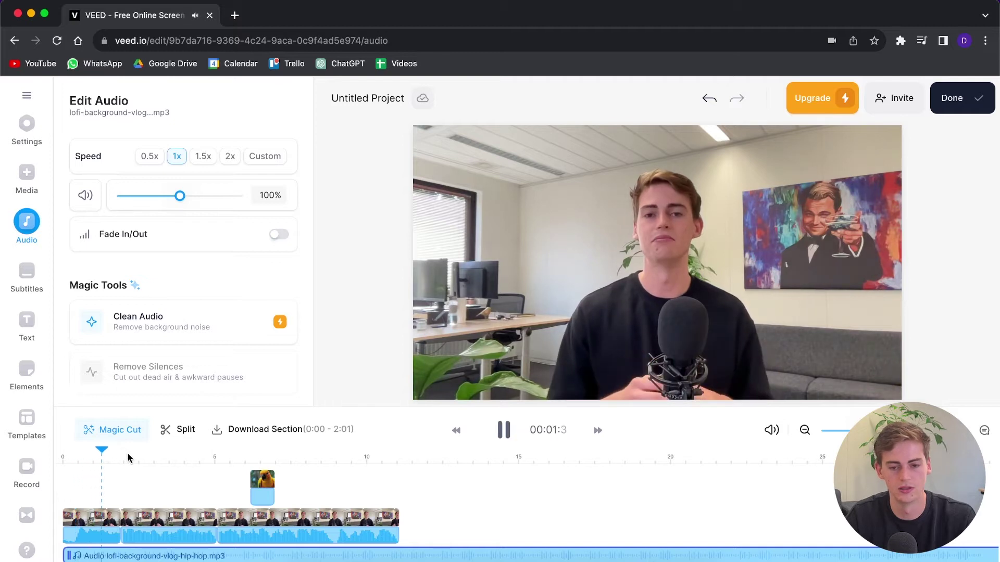
key("space")
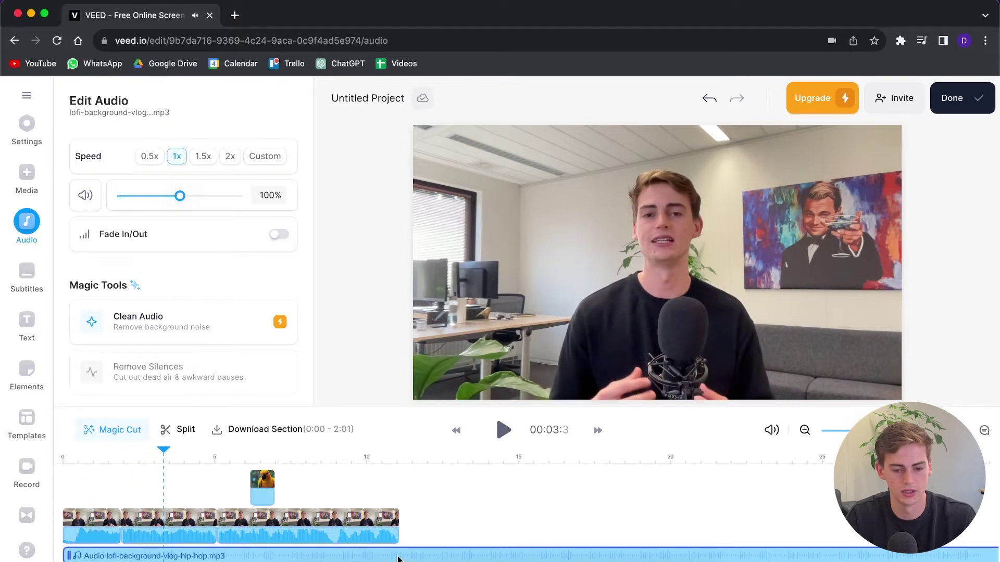
Split the background music at 11.0 seconds, where the video ends, and delete the remaining music
left_click_drag(164, 451, 399, 461)
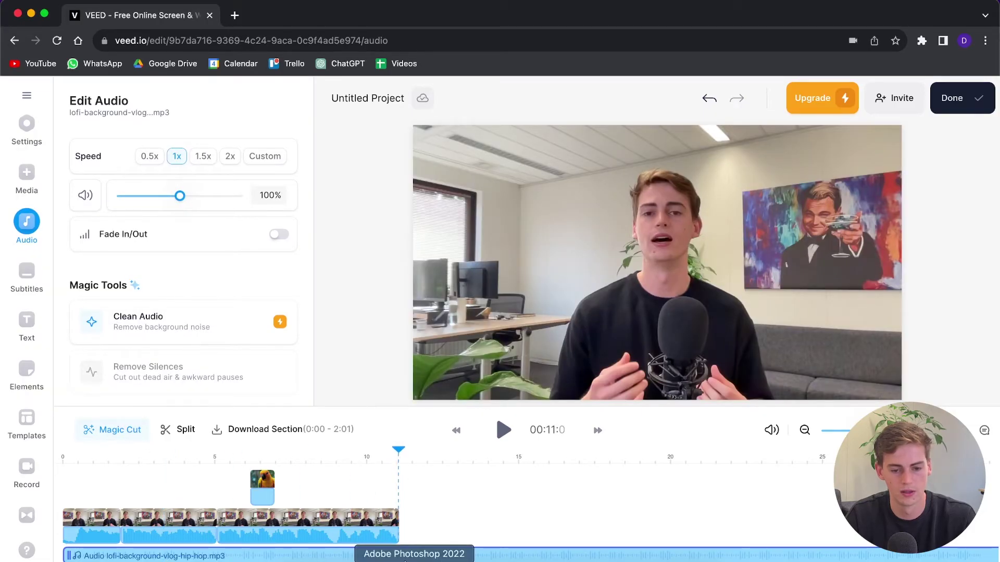
key("s")
key("Delete")
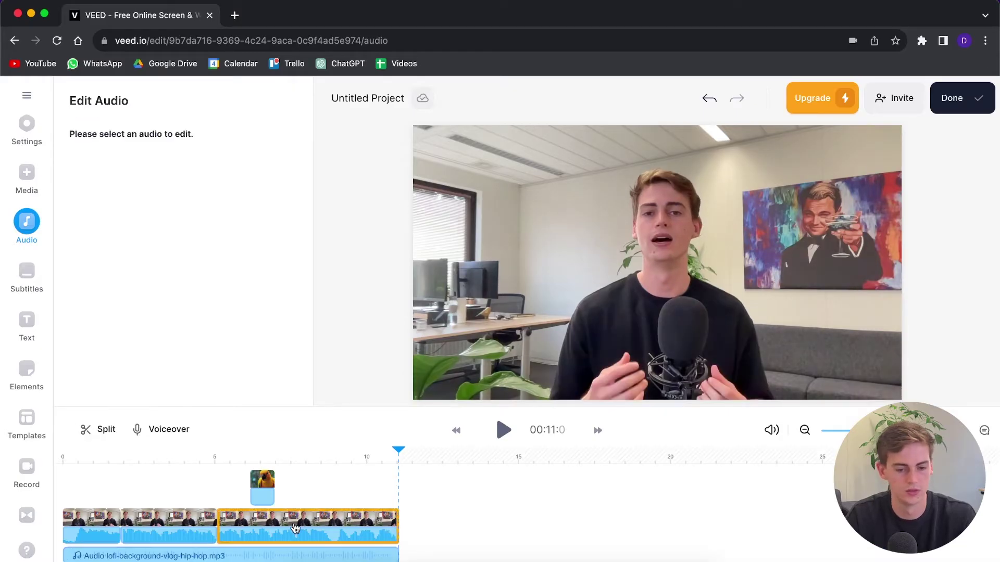
Set the background music's volume to 25% and enable its fade in and fade out
left_click(253, 556)
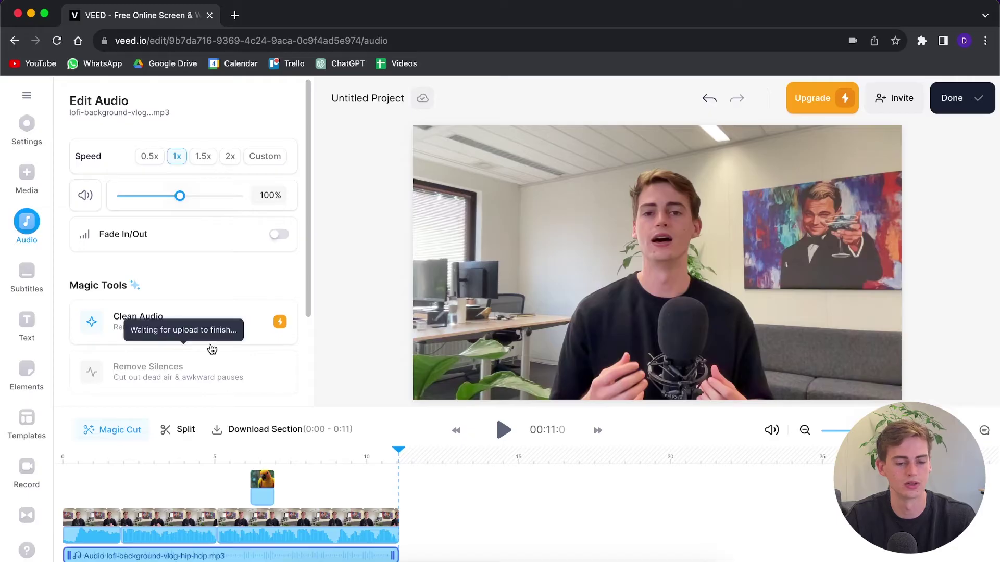
left_click_drag(180, 202, 133, 196)
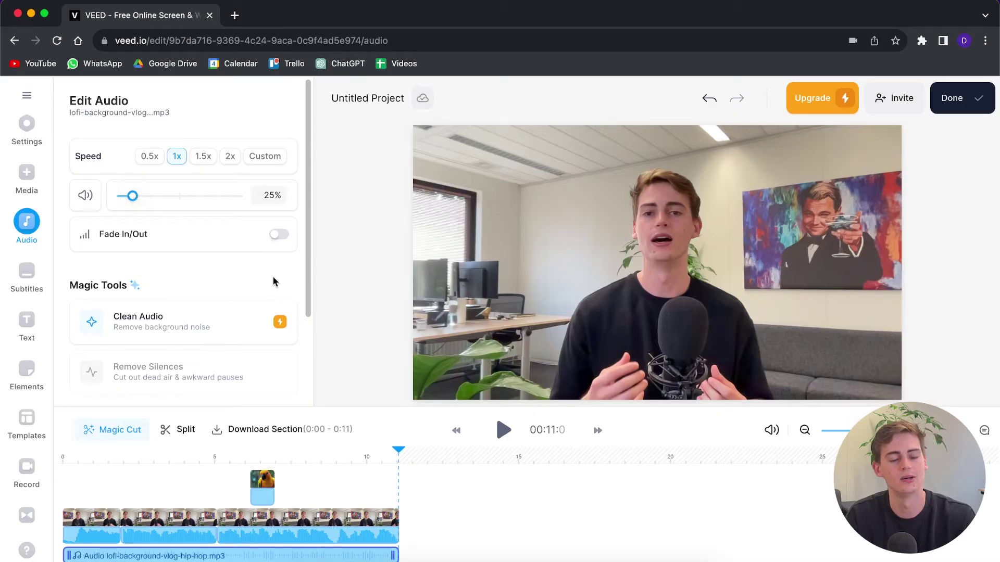
left_click(276, 237)
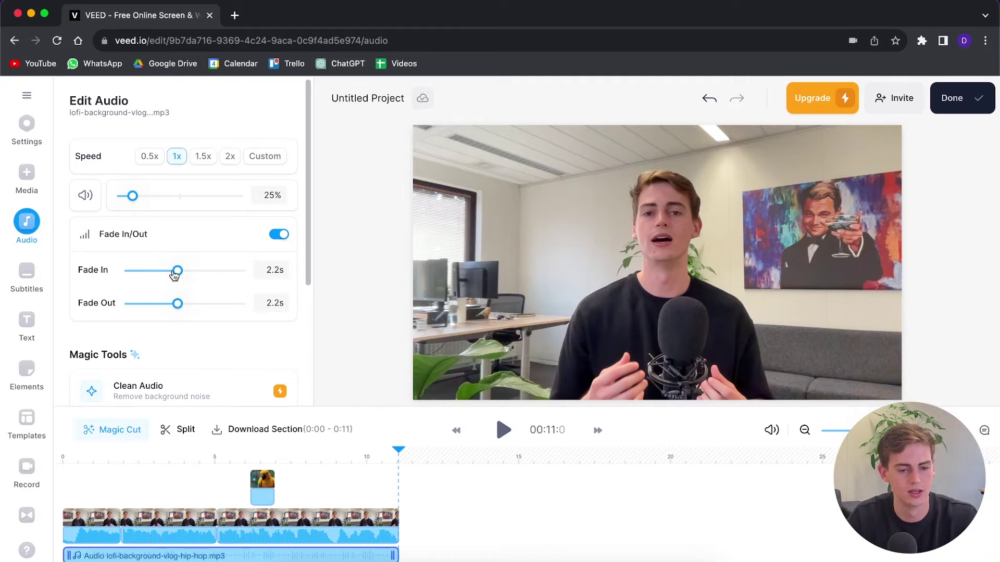
Play back the opening seconds of the video from the start to check the background music's volume and fade-in
mouse_move(180, 274)
left_mouse_down()
mouse_move(189, 272)
mouse_move(178, 272)
left_mouse_up()
left_click_drag(397, 448, 63, 451)
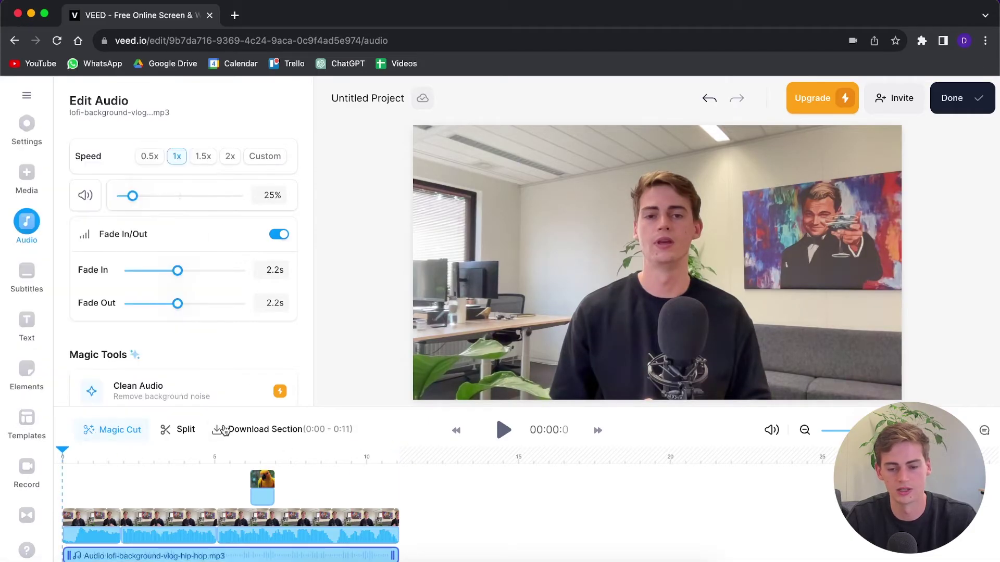
key("space")
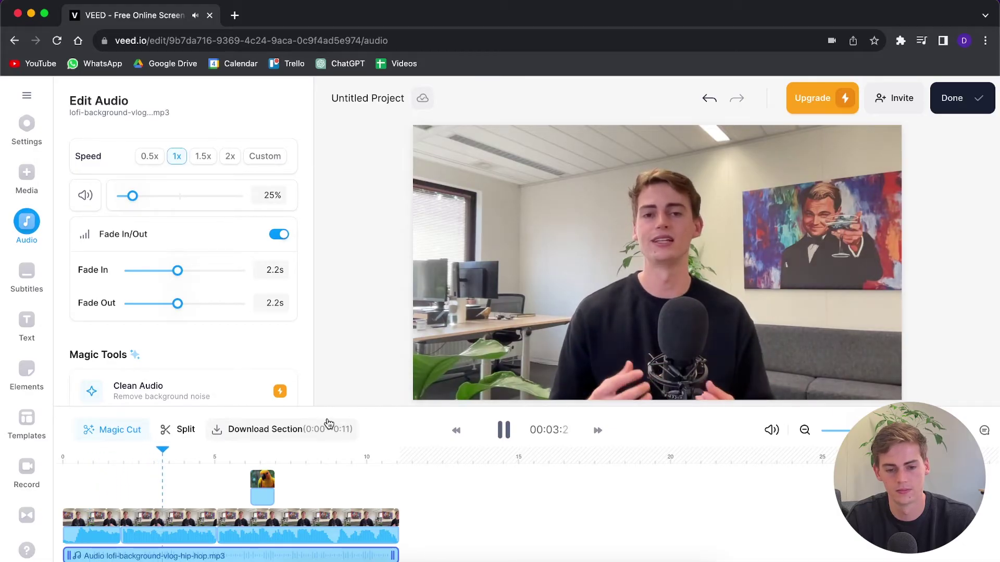
key("space")
key("Escape")
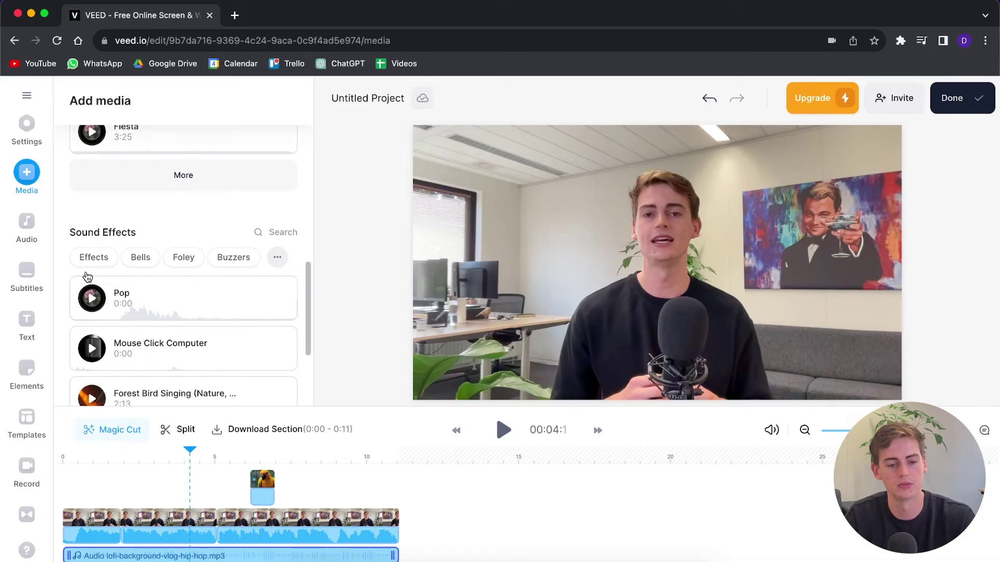
Preview the stock sound effects "Pop", "Mouse Click Computer" and "Forest Bird Singing"
left_click(91, 299)
left_click(91, 299)
scroll(107, 345, "down", 2)
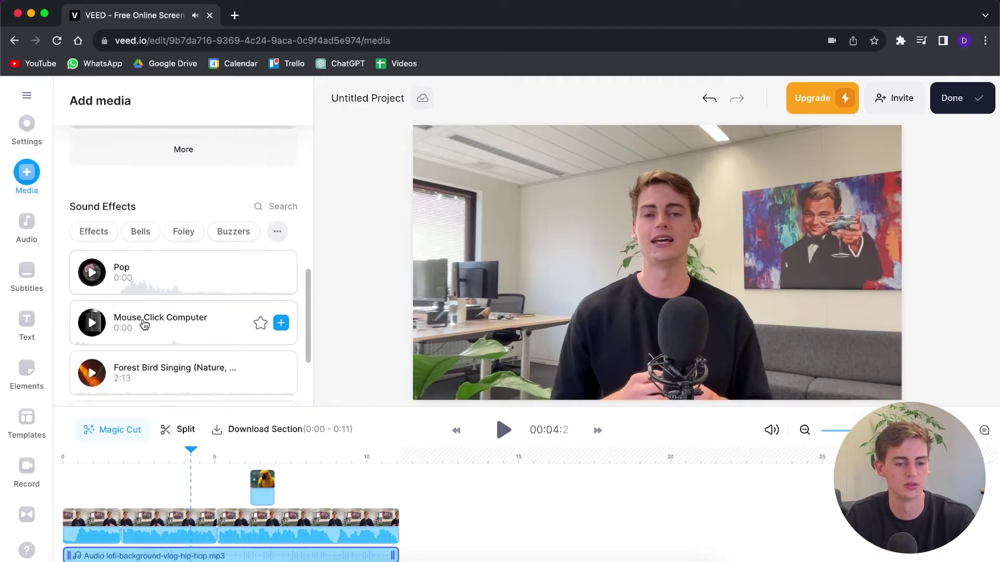
left_click(92, 295)
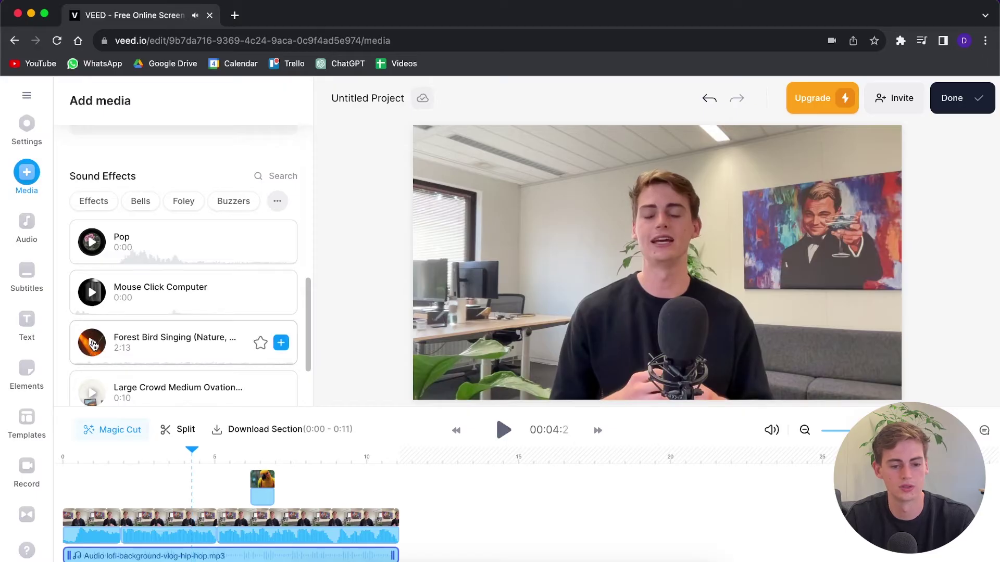
left_click(92, 343)
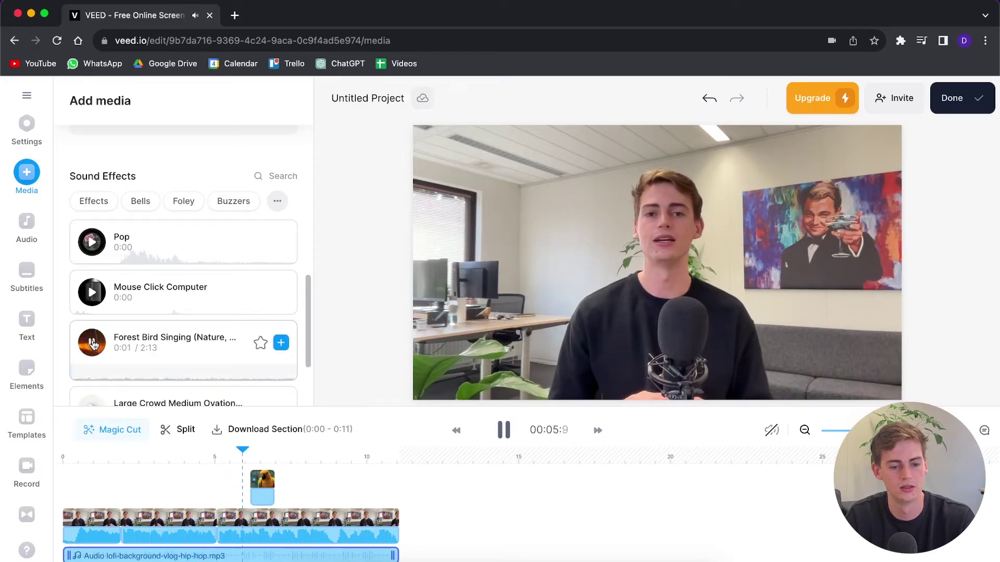
left_click(94, 345)
scroll(146, 313, "down", 2)
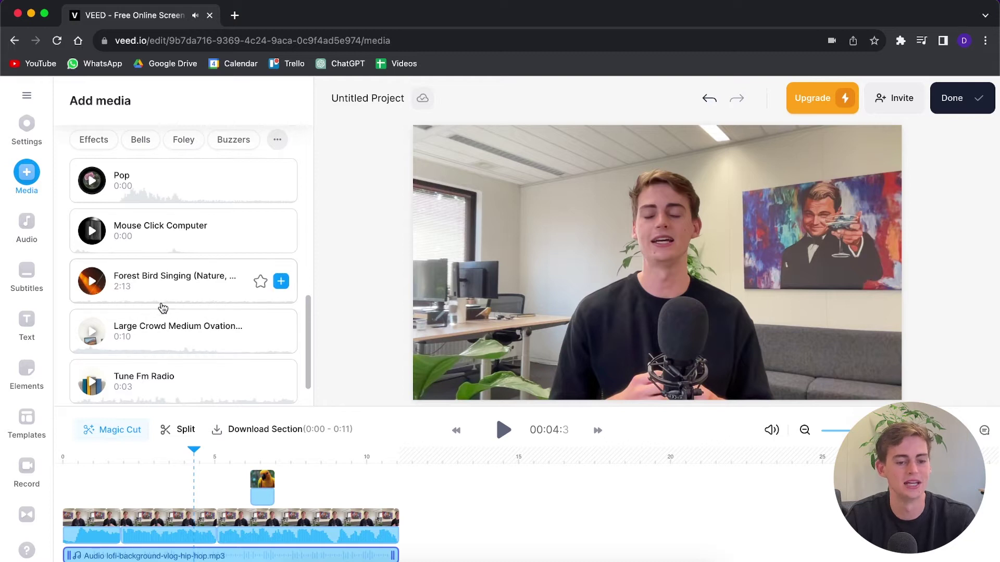
scroll(166, 312, "up", 3)
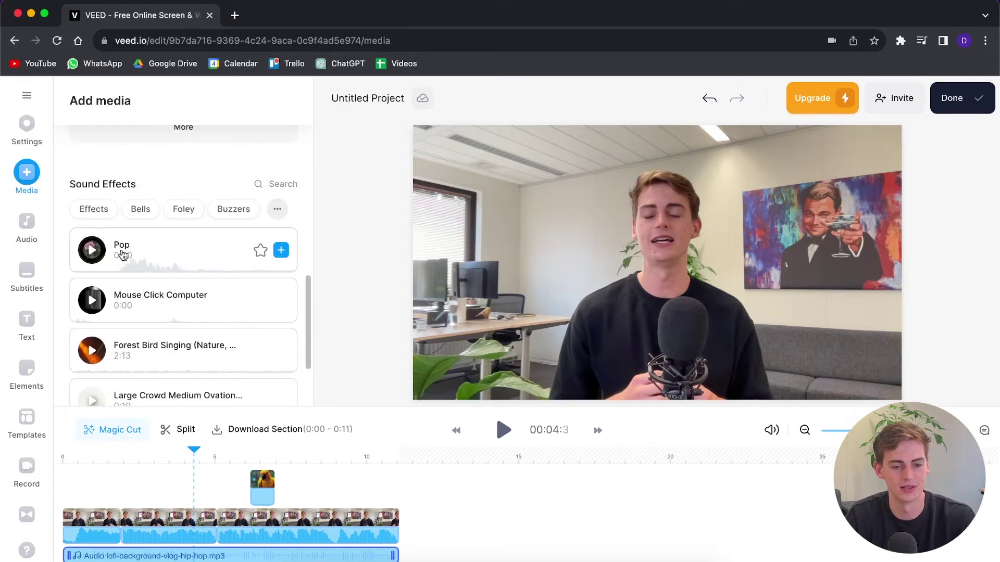
Add the "Pop" sound effect at about 6.1 seconds, just before the parrot clip, and select it on the timeline
left_click_drag(193, 451, 249, 454)
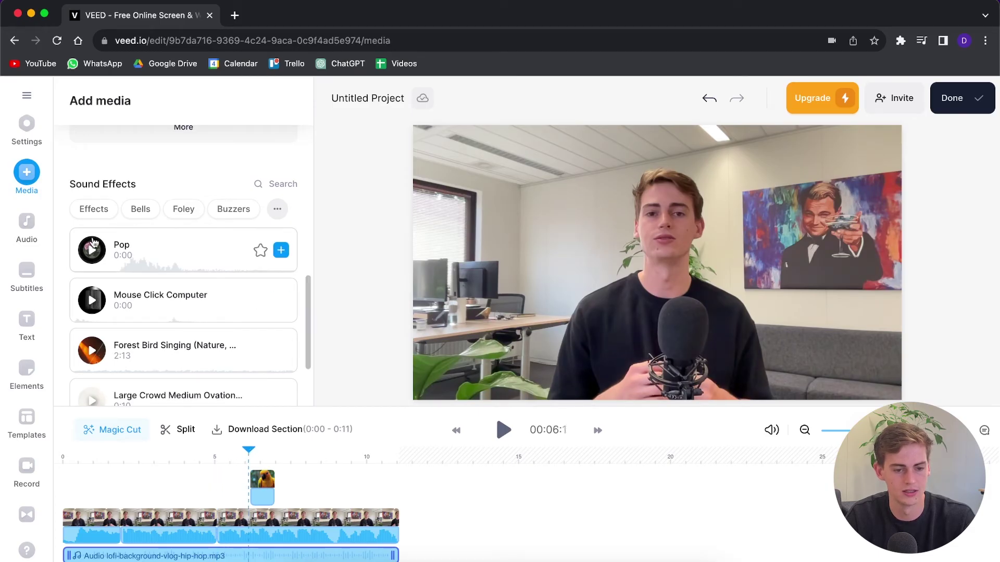
left_click(281, 251)
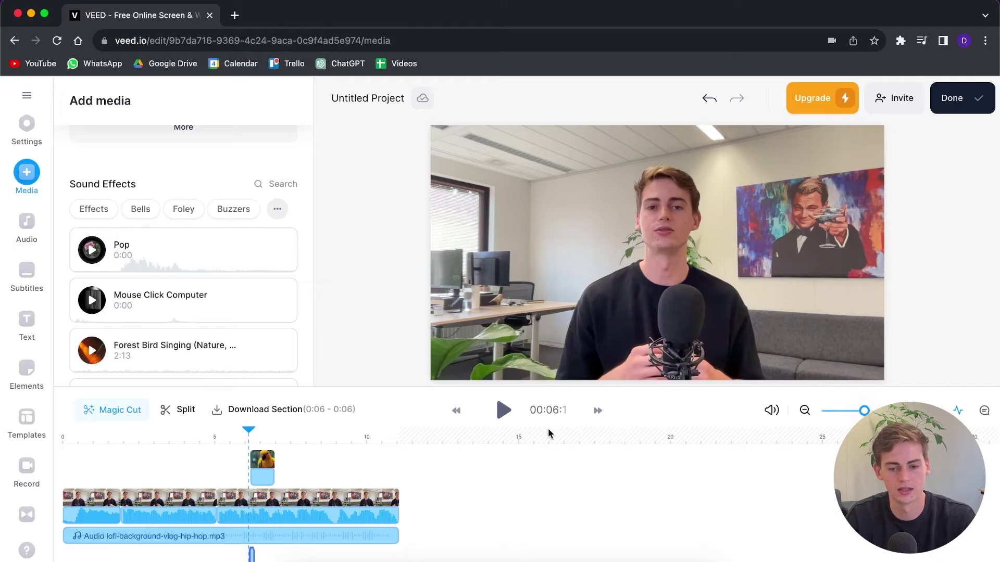
scroll(563, 556, "up", 5)
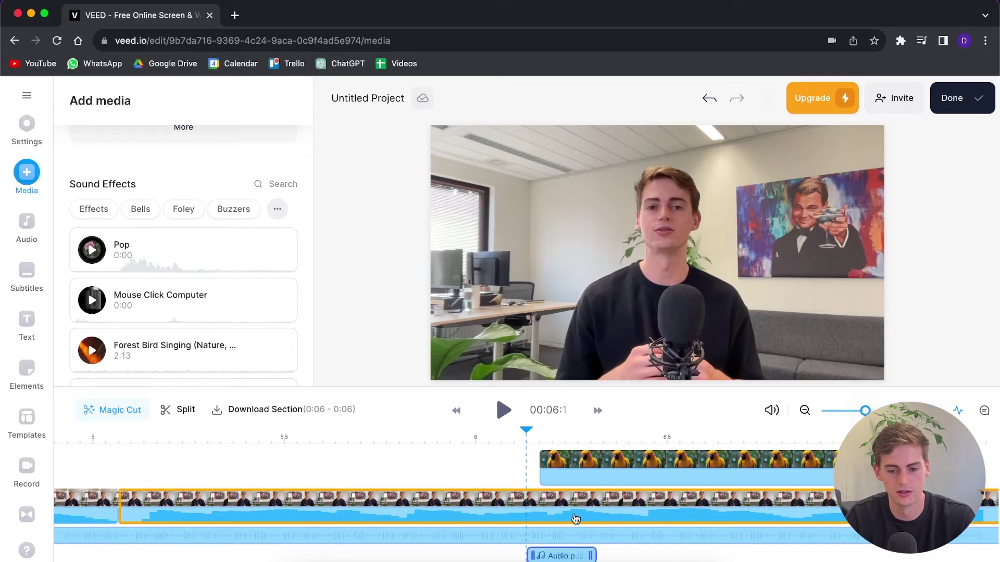
left_click(562, 556)
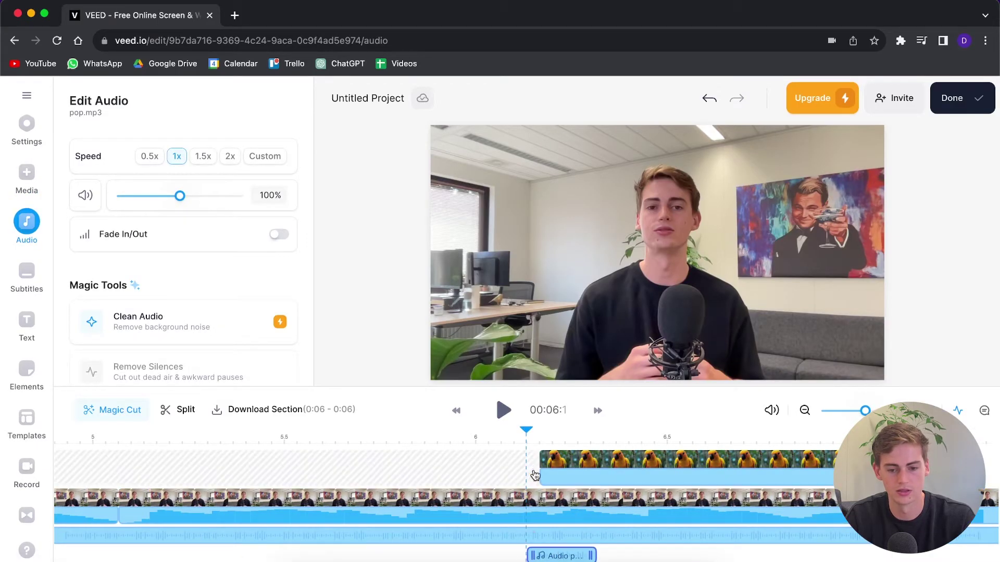
Play back the transition into the parrot clip from about 5.8 seconds to check the pop sound
left_click_drag(531, 429, 404, 435)
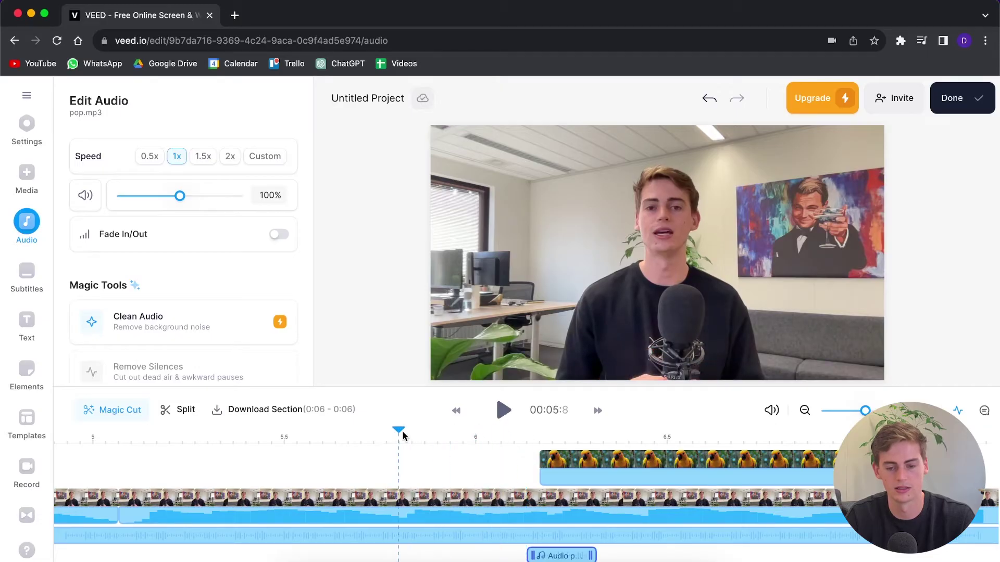
key("space")
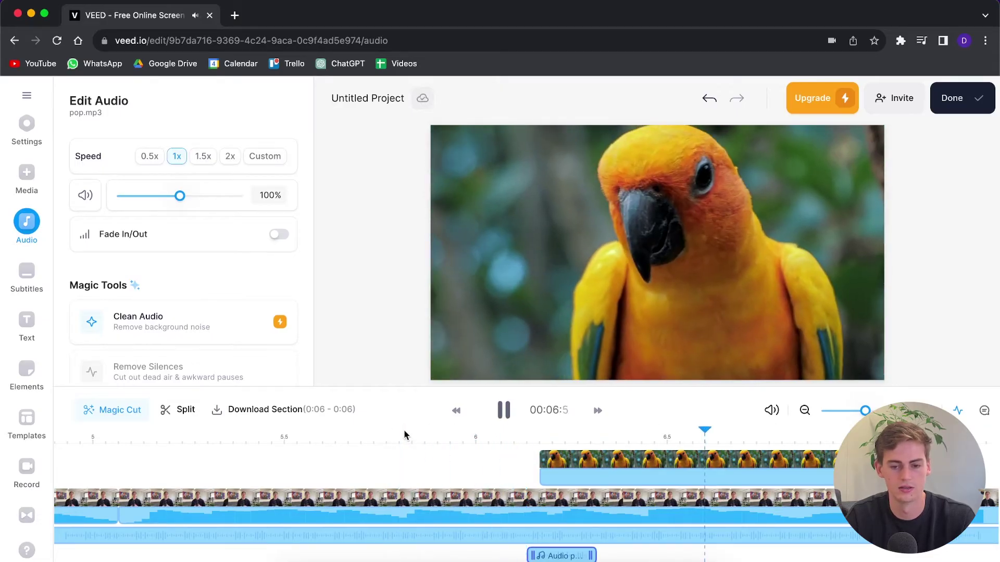
left_click(406, 494)
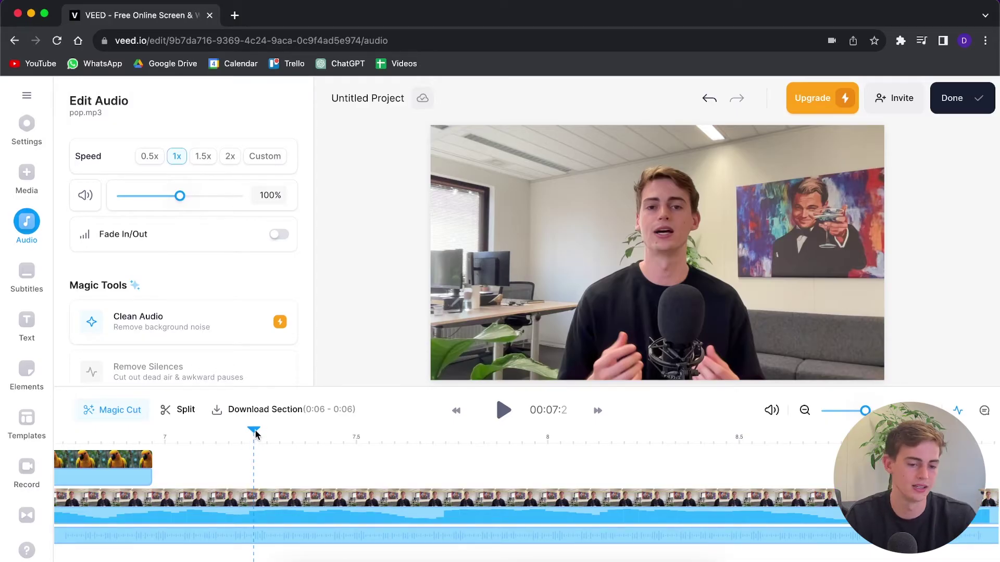
left_click_drag(255, 434, 160, 441)
scroll(562, 429, "down", 2)
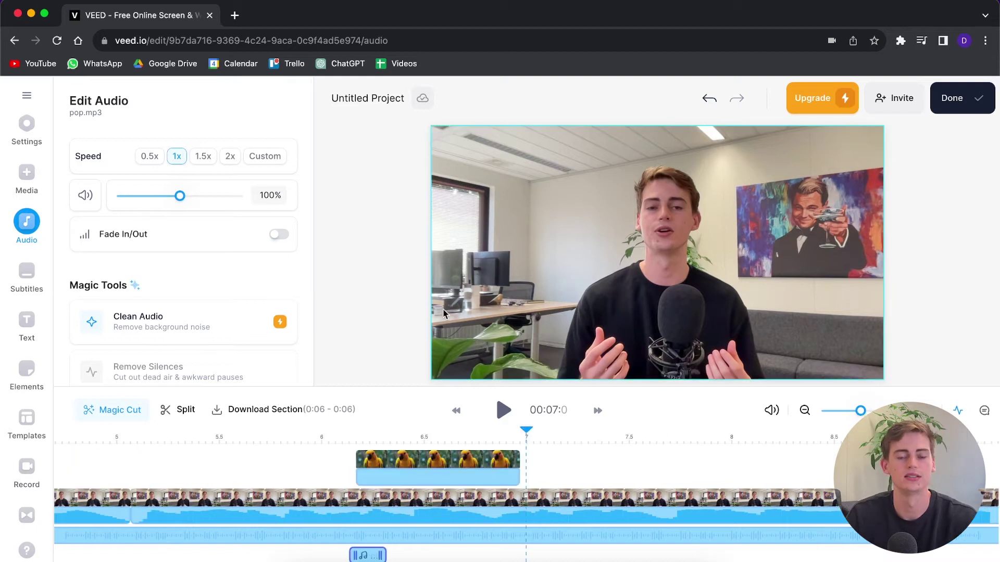
Generate automatic English subtitles for the full project with automatic highlighting enabled
left_click(30, 273)
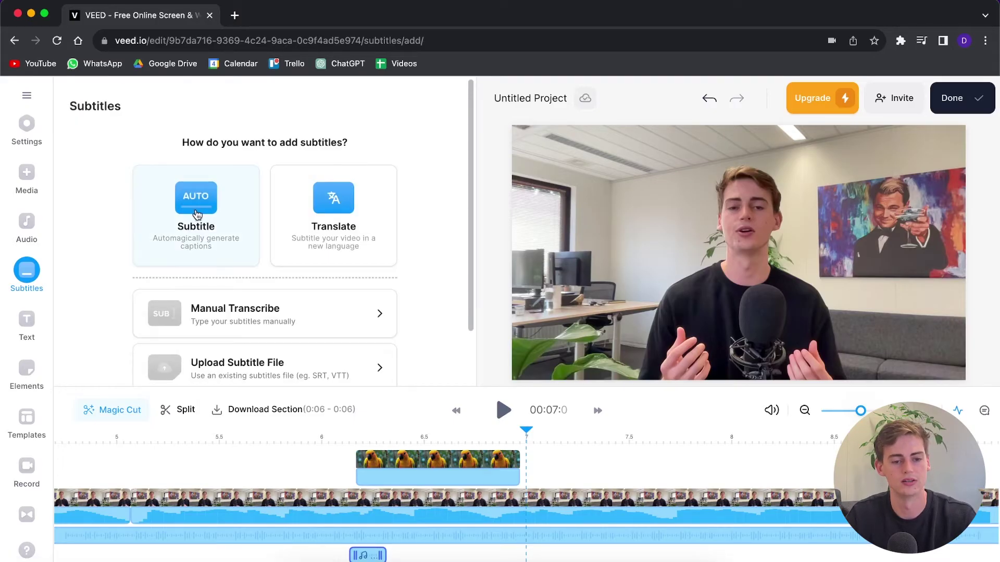
left_click(221, 208)
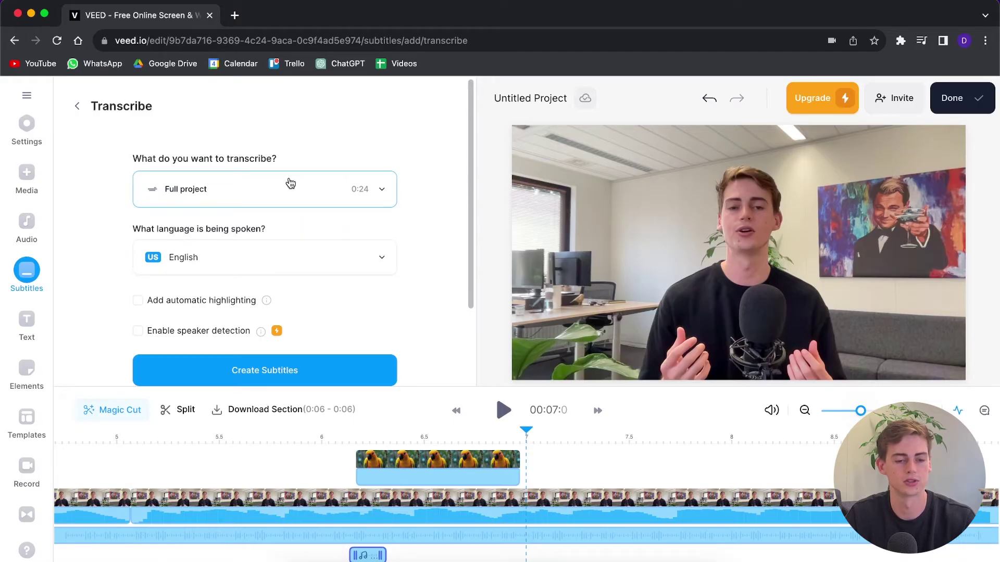
scroll(209, 208, "down", 1)
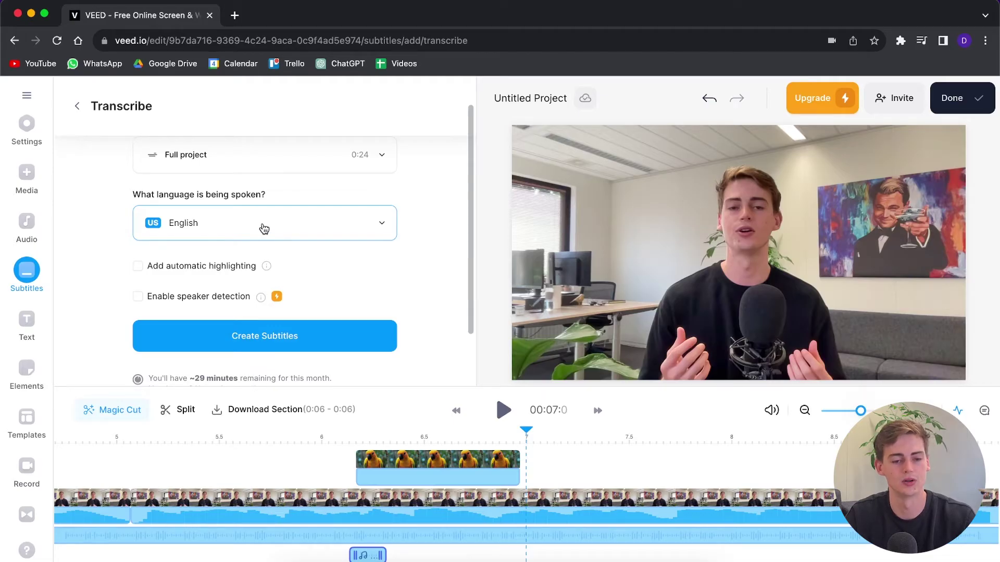
left_click(264, 229)
scroll(239, 302, "down", 15)
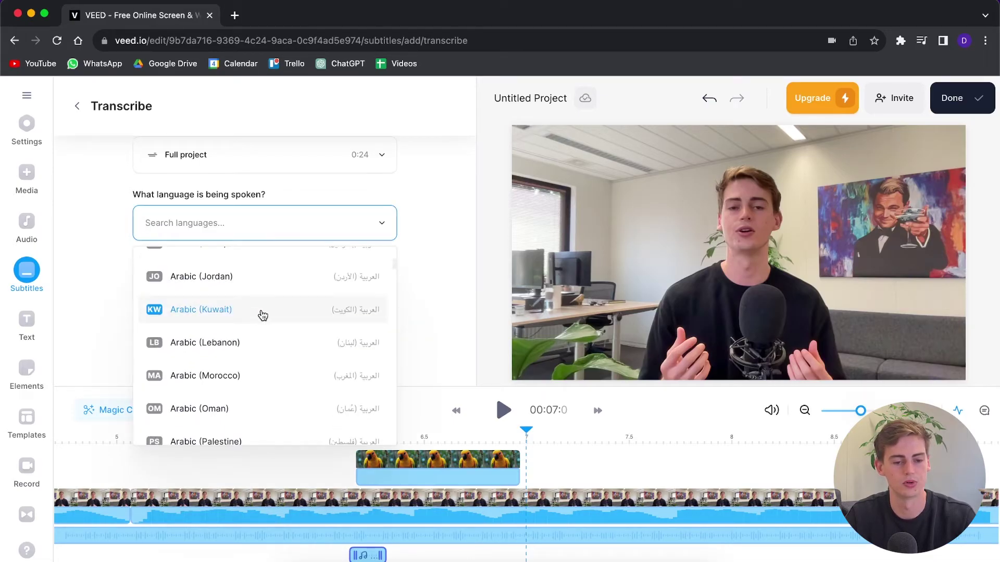
left_click(86, 254)
scroll(121, 283, "down", 1)
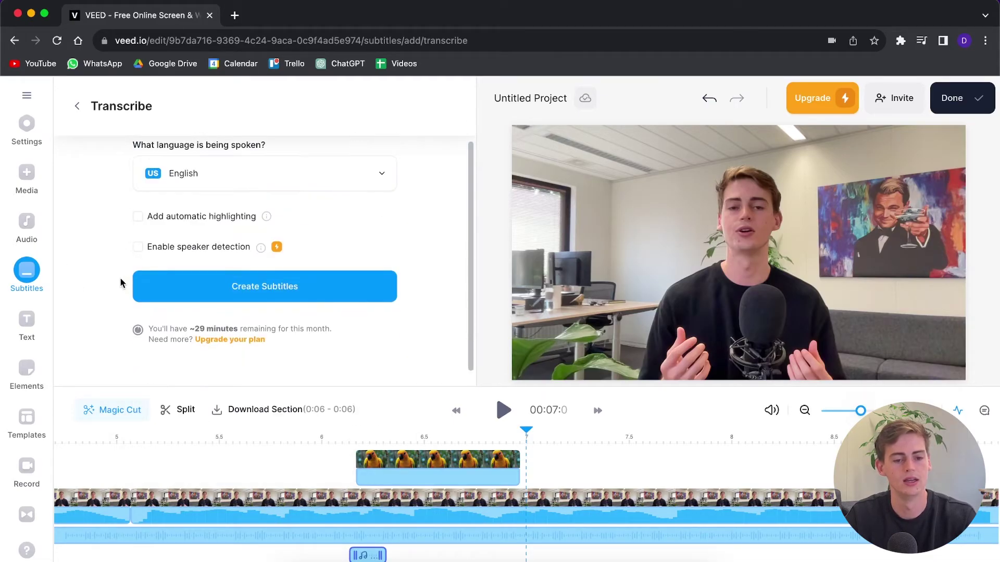
left_click(138, 216)
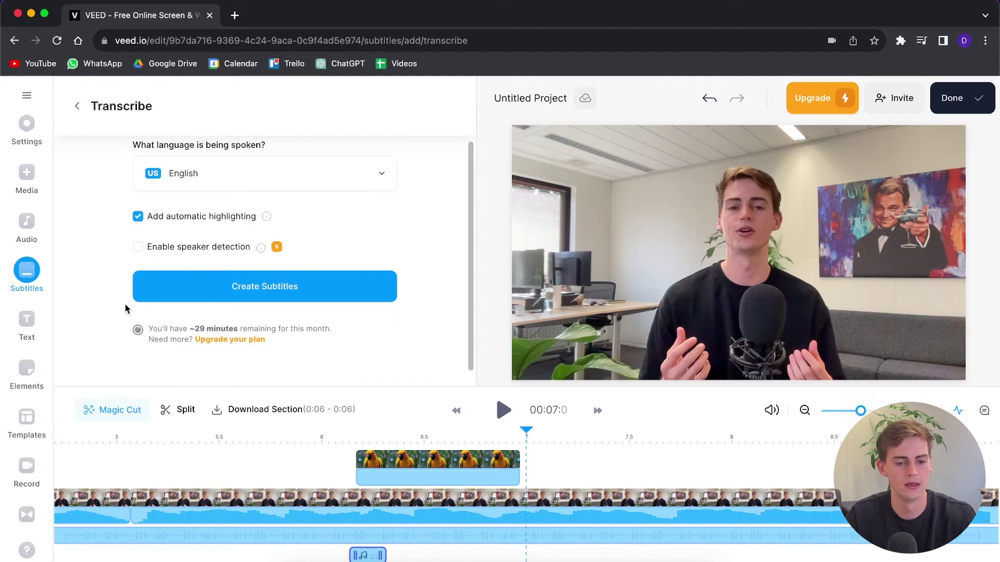
left_click(256, 296)
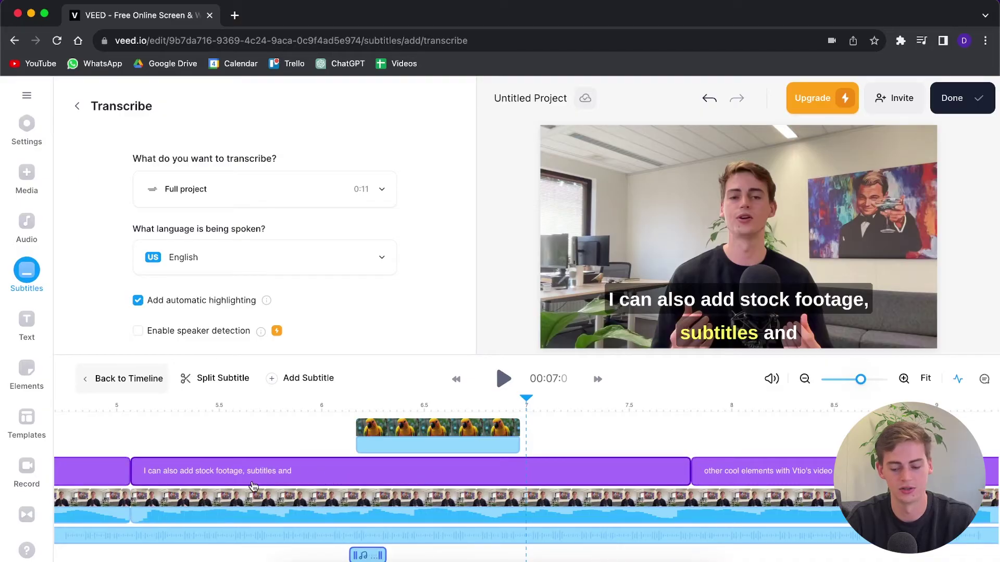
Play back the subtitled video from about 0.3 seconds to review the generated captions
left_click(806, 381)
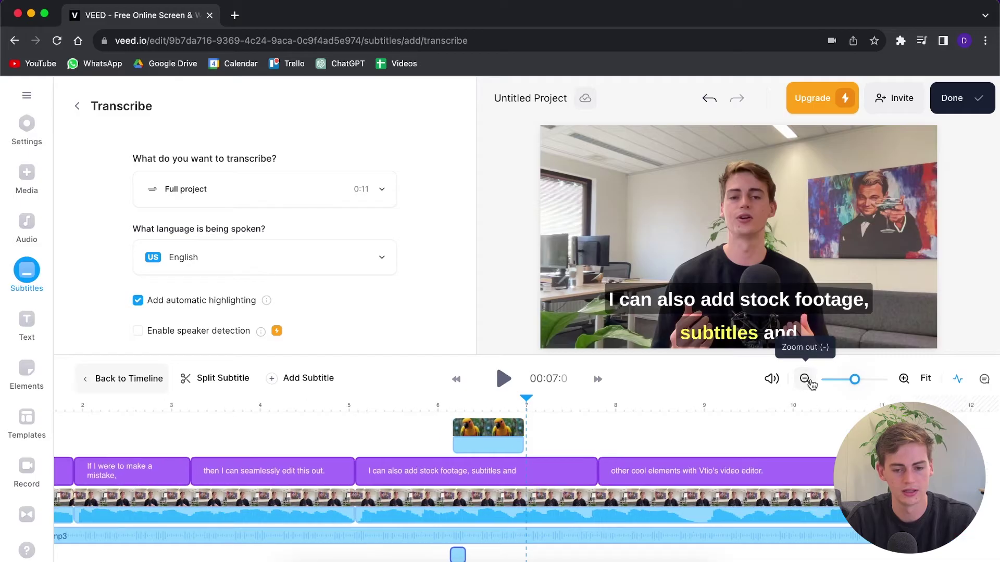
left_click_drag(522, 403, 20, 411)
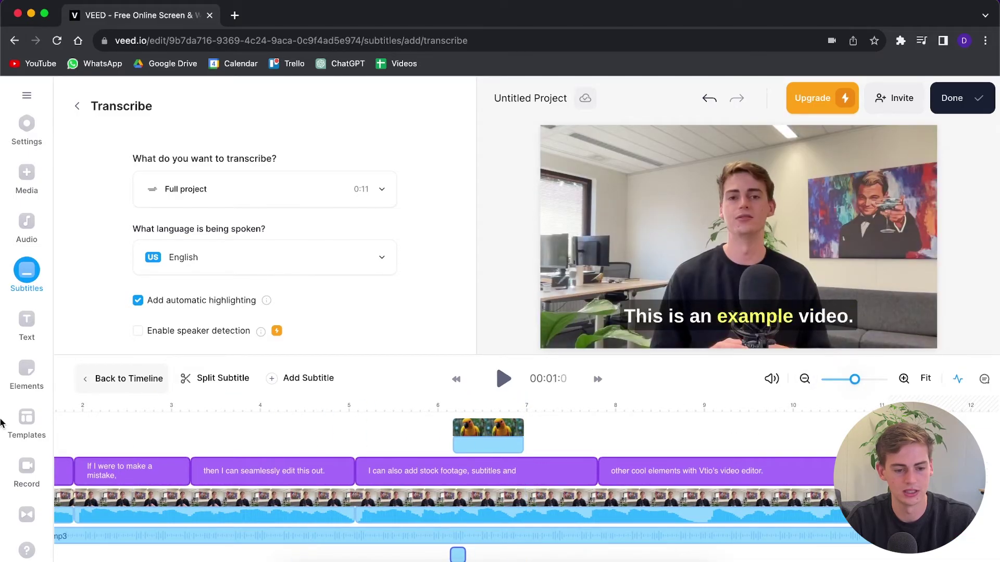
left_click(804, 379)
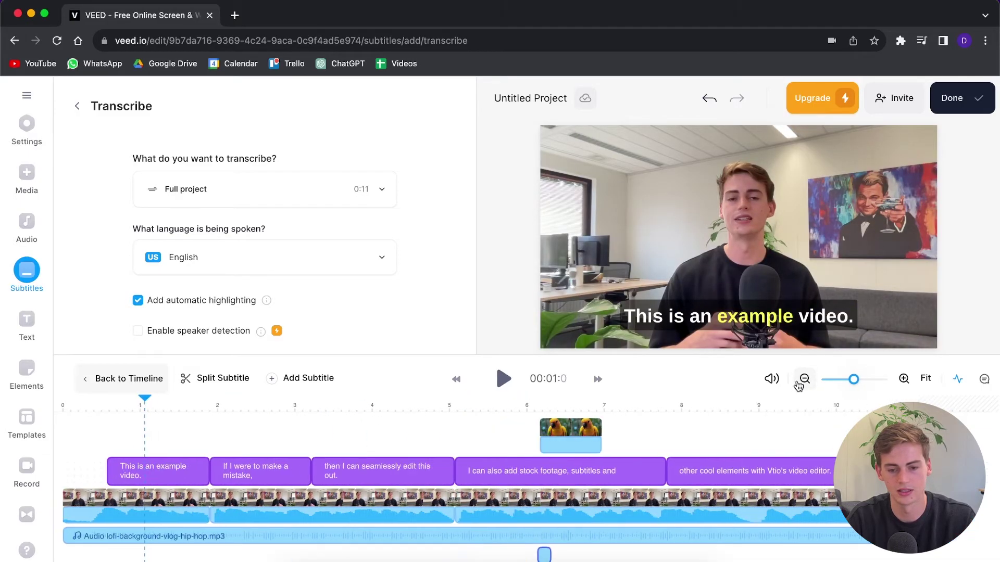
left_click_drag(140, 405, 87, 404)
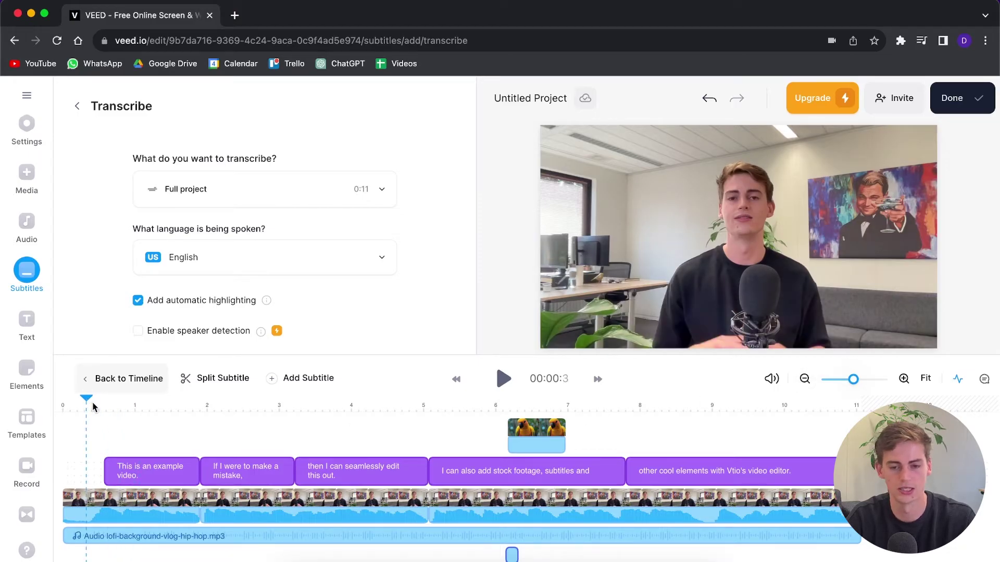
key("space")
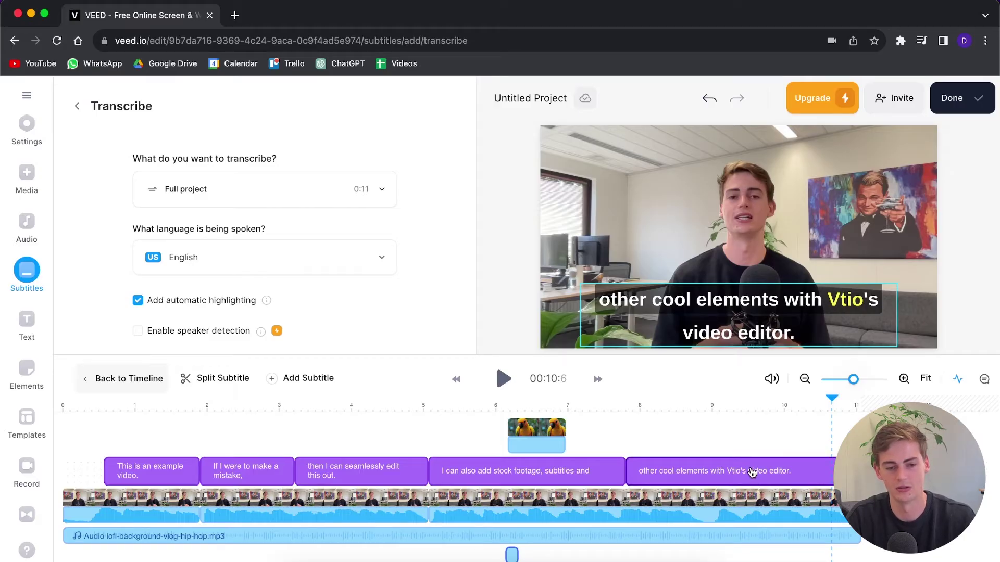
Replace the word "Vtio's" in the last subtitle line with "Veed io" and move the playhead to about 3.8 seconds
left_click(731, 477)
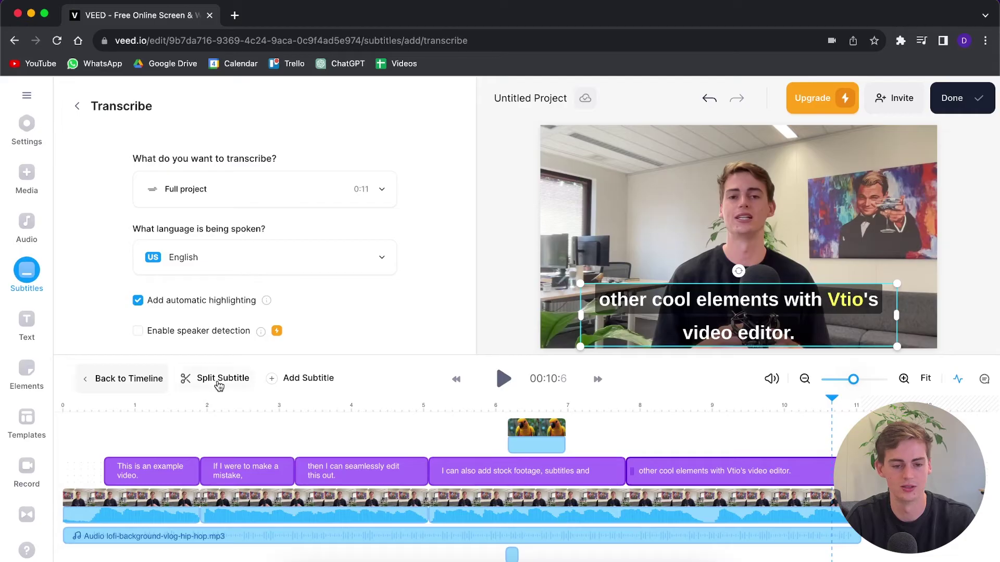
left_click(838, 305)
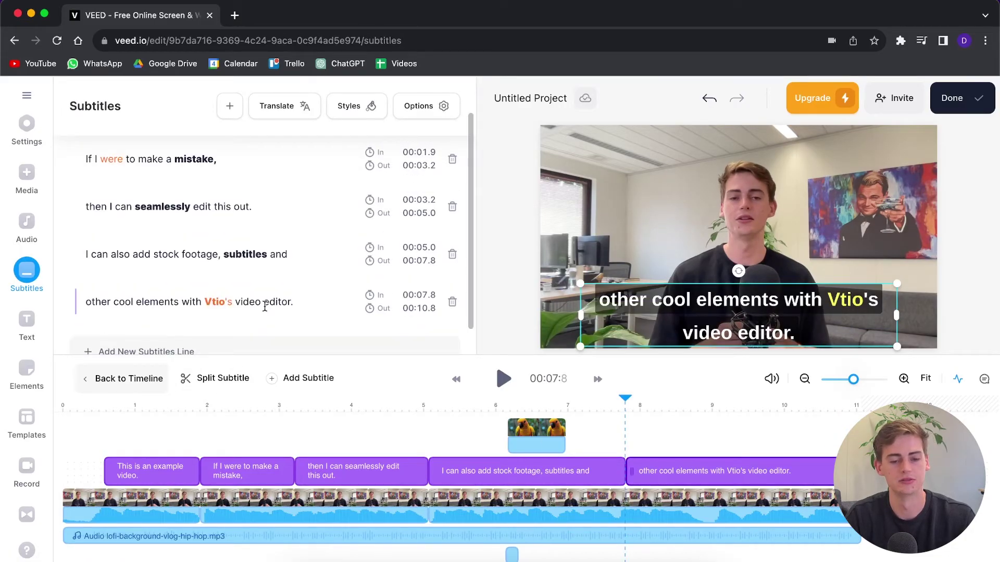
mouse_move(215, 307)
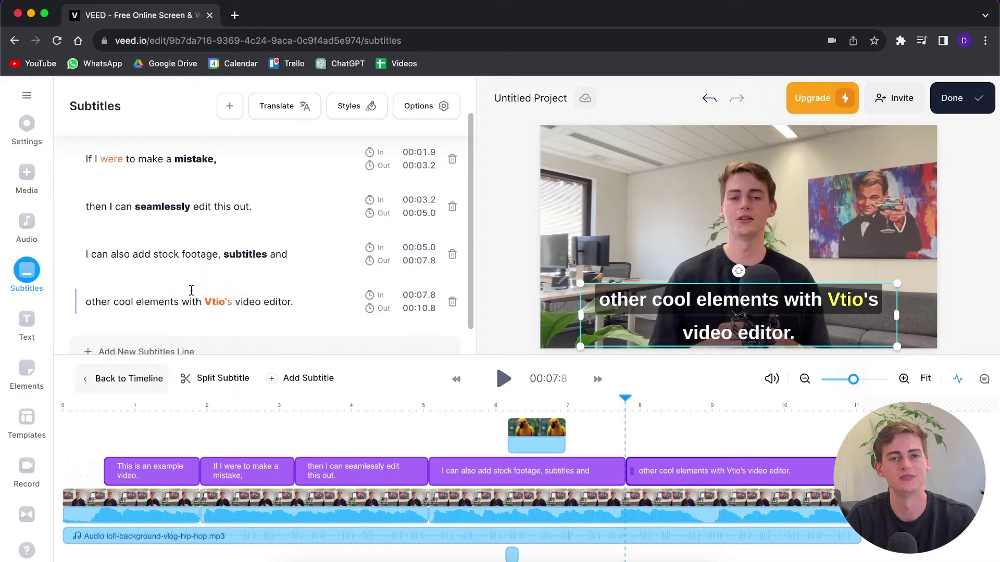
double_click(220, 308)
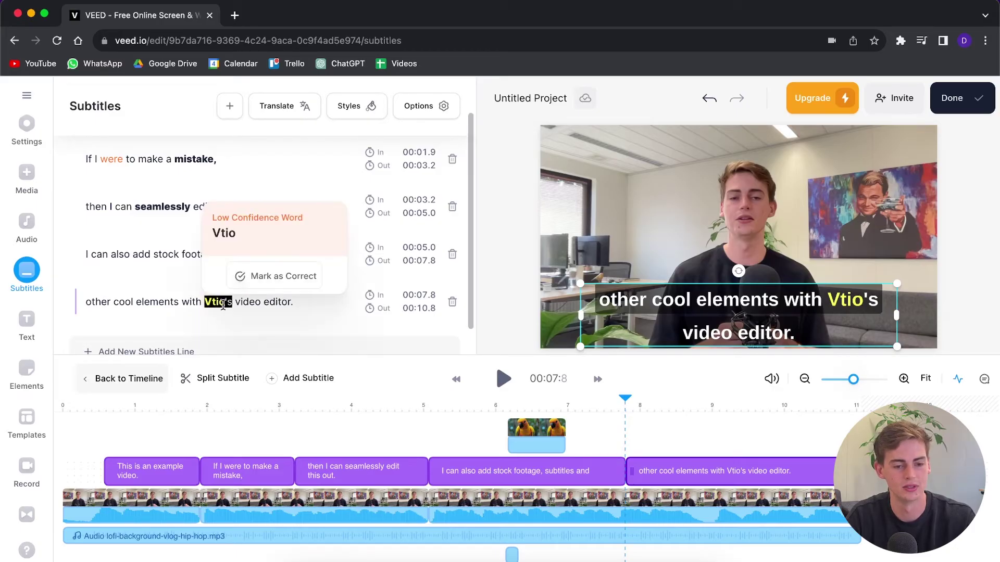
type("Veed")
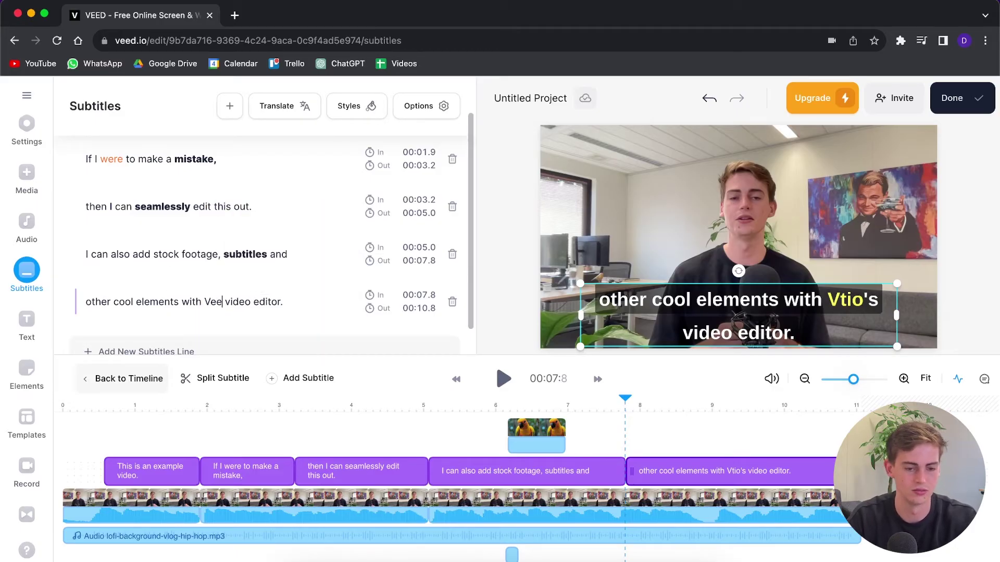
type(" Io")
key("BackSpace")
key("BackSpace")
type("io")
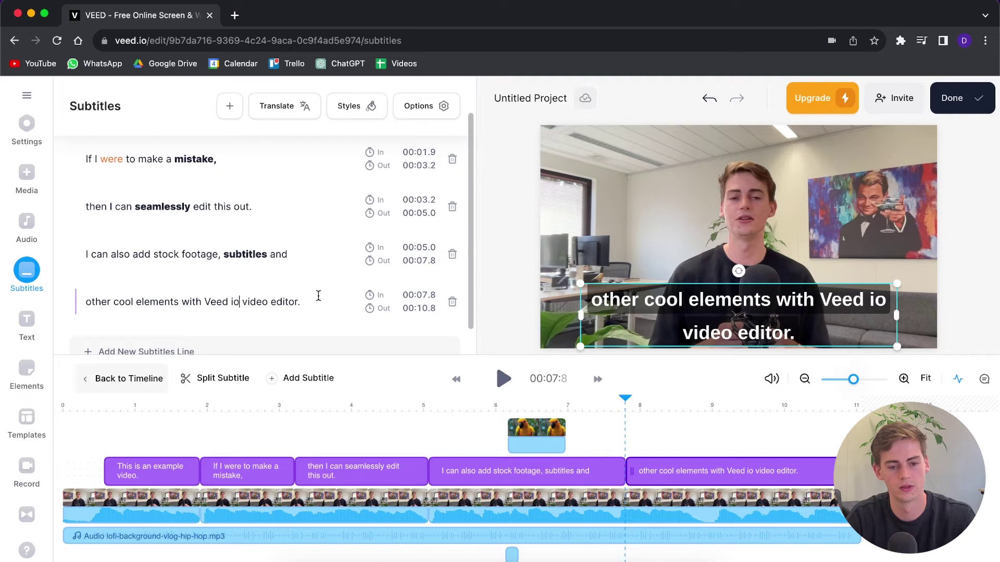
left_click(434, 443)
left_click(341, 405)
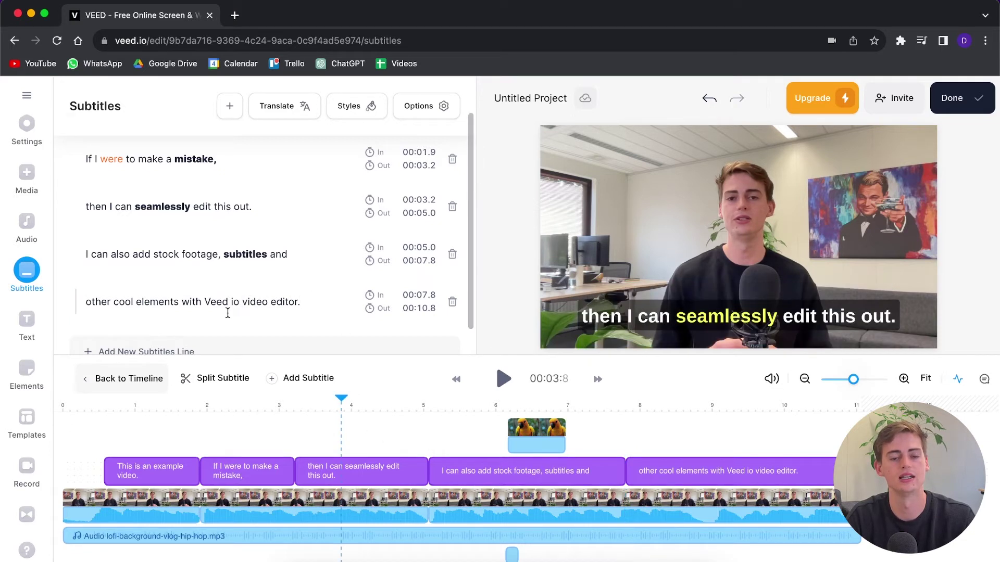
Make the word "Veed" bold in the last subtitle line and move the playhead to about 4.6 seconds
double_click(219, 302)
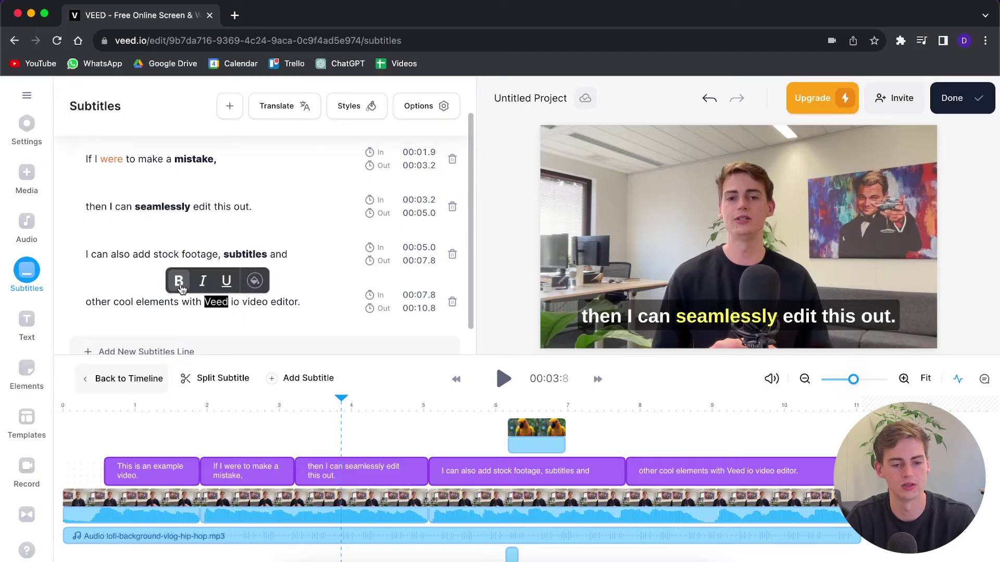
left_click(182, 288)
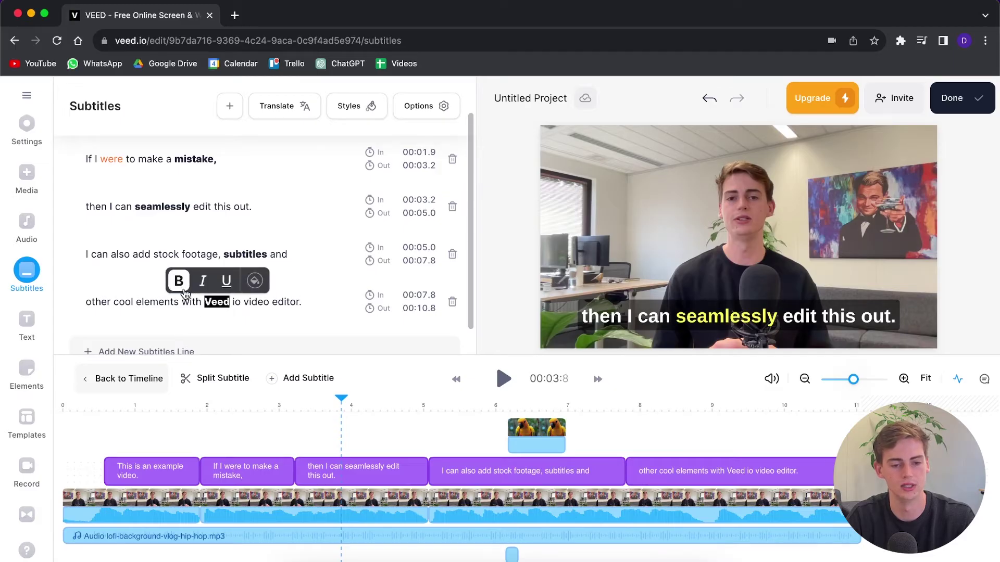
left_click(247, 311)
left_click(398, 411)
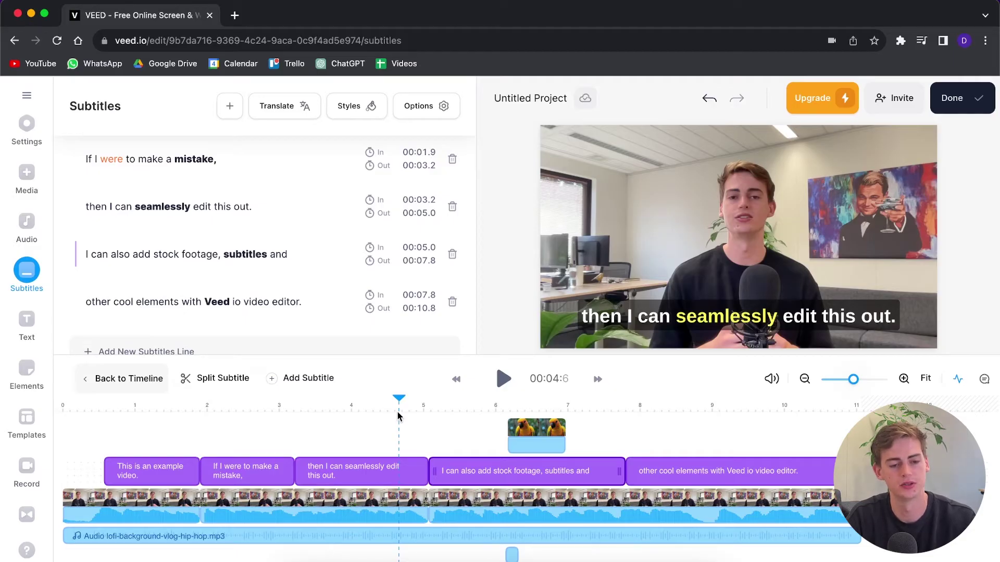
Insert the animated three-line "LIVE NOW" title at the start of the video and shorten its clips to about 0.6 seconds
left_click(26, 323)
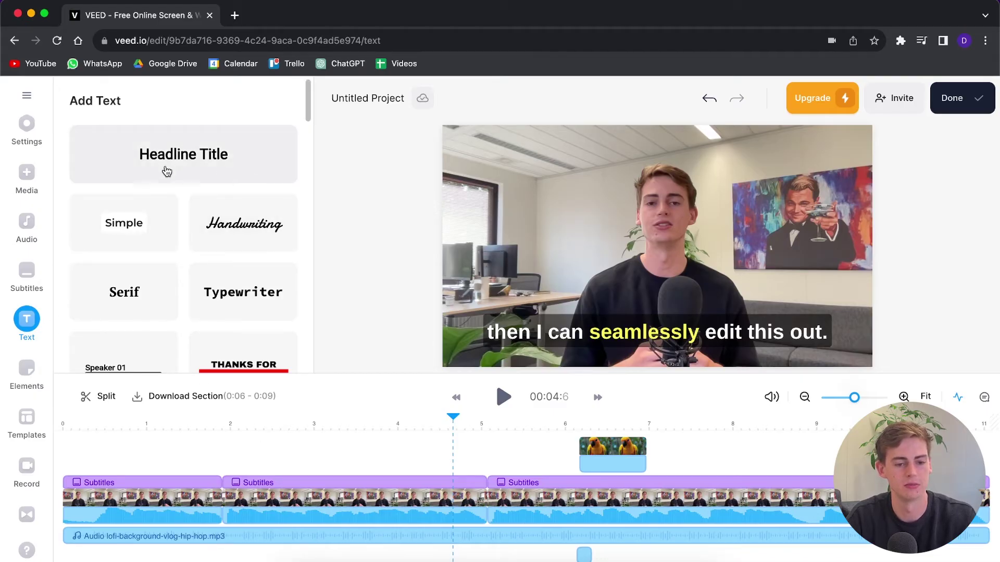
scroll(179, 254, "down", 3)
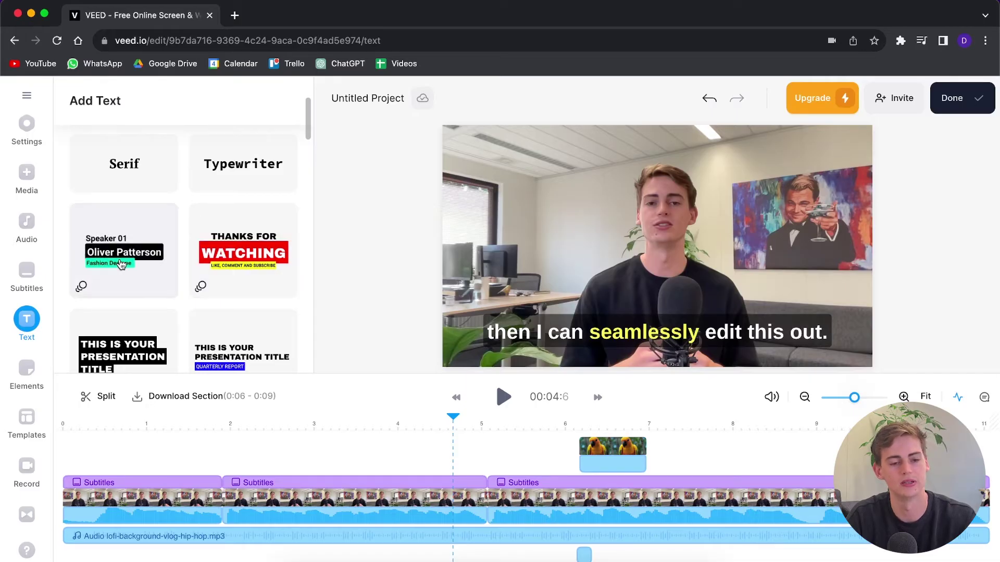
scroll(256, 323, "down", 4)
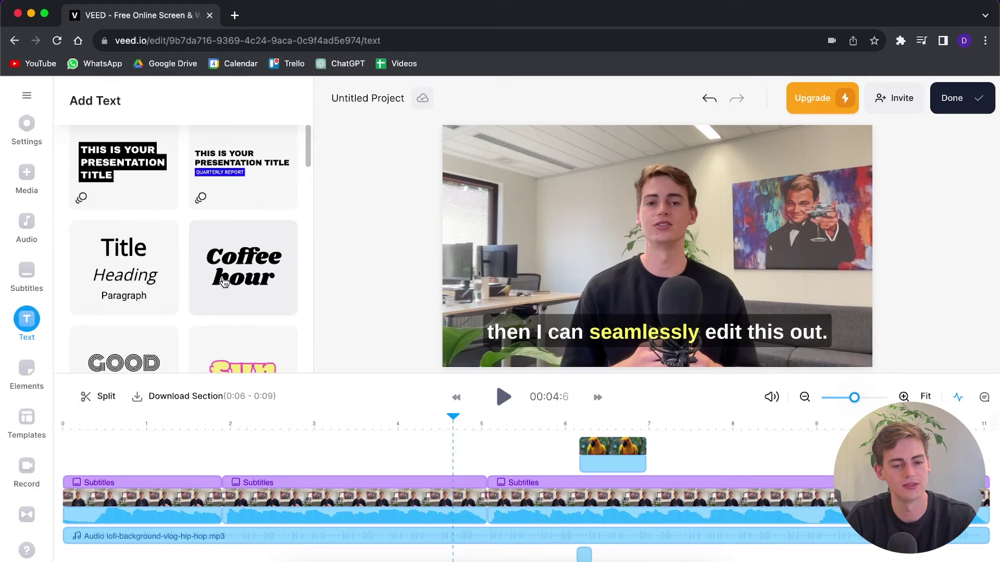
scroll(222, 281, "down", 6)
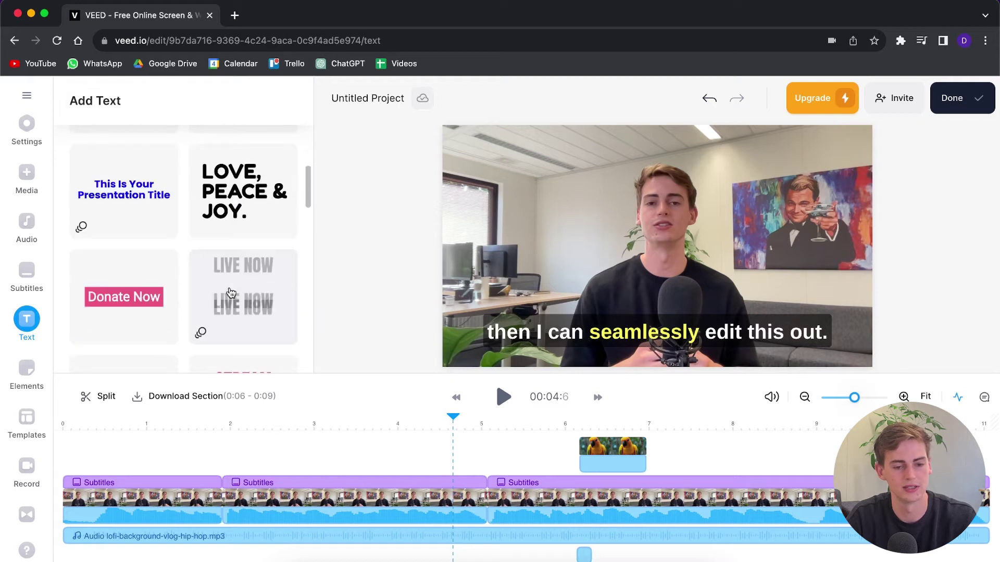
scroll(231, 293, "down", 2)
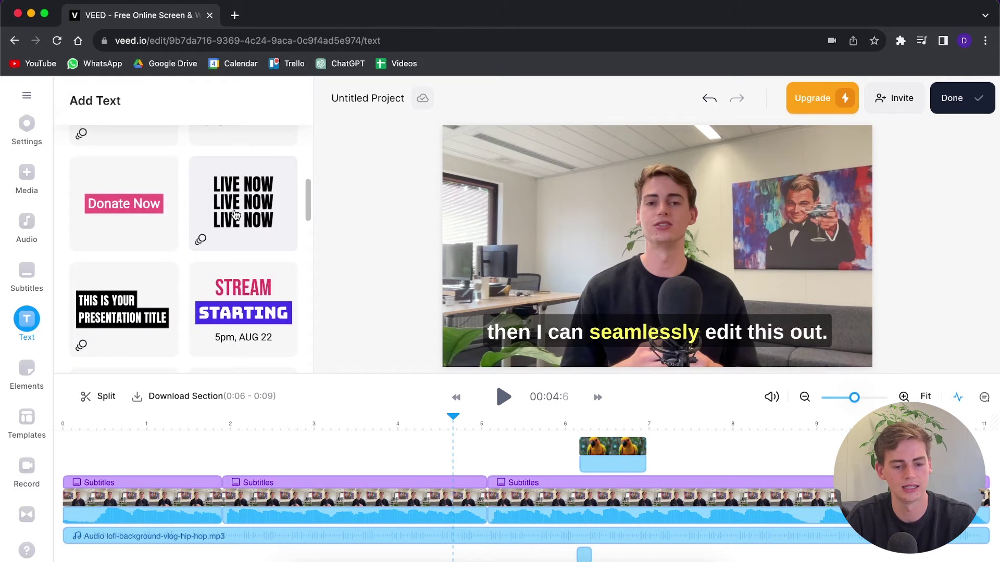
left_click_drag(452, 416, 62, 419)
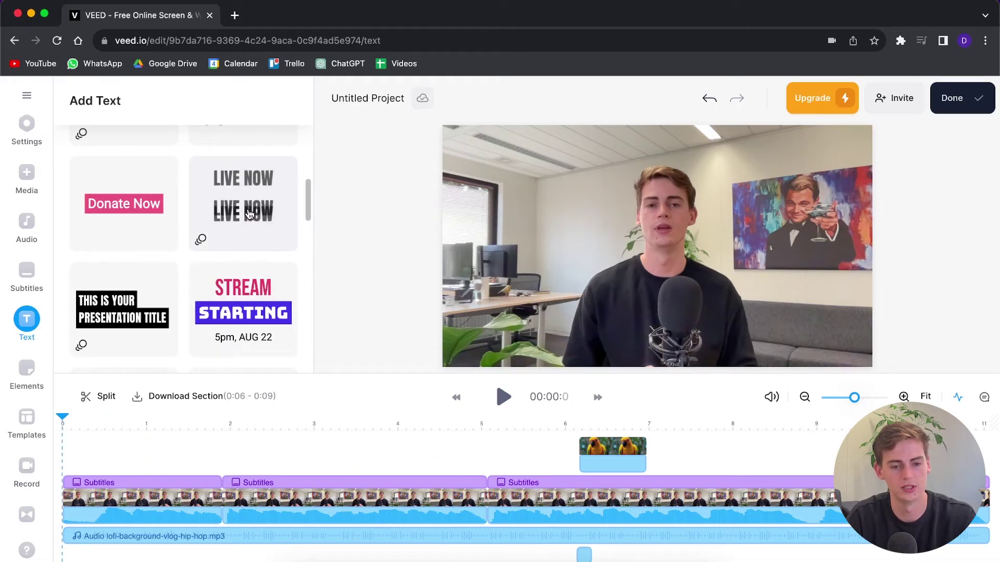
left_click(247, 210)
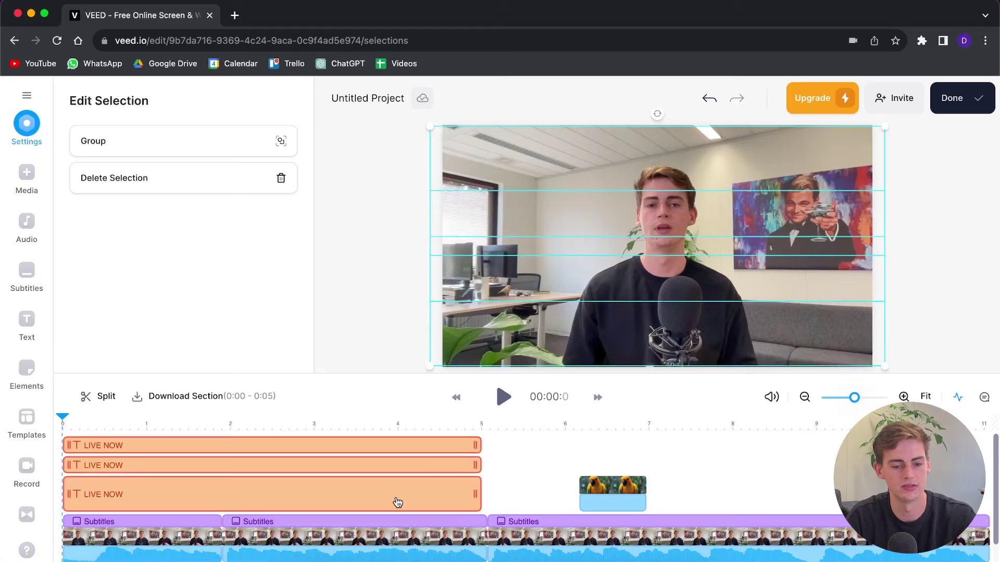
left_click_drag(474, 494, 113, 493)
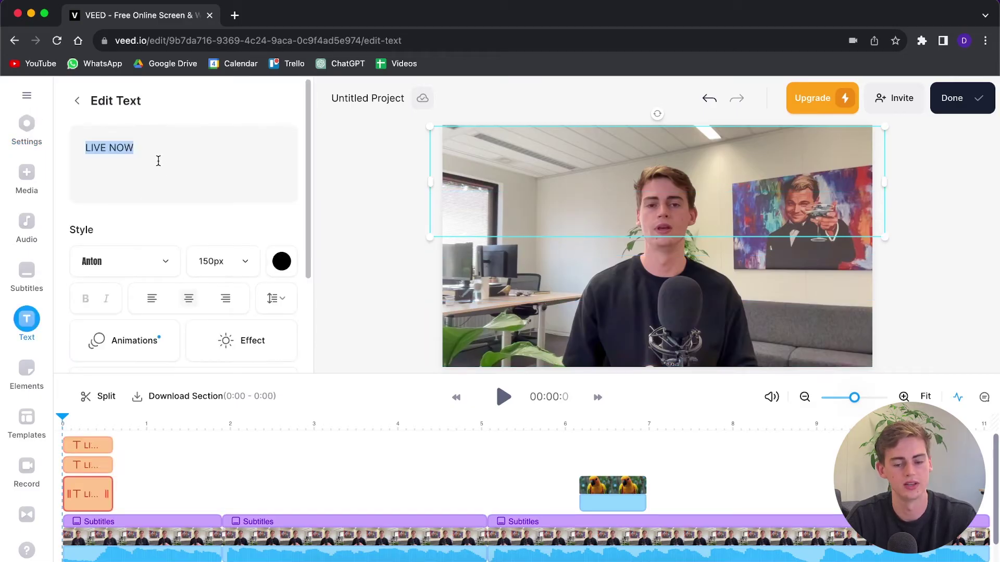
Replace the wording of all three "LIVE NOW" title lines with "EXAMPLE VIDEO"
type("EXAMP")
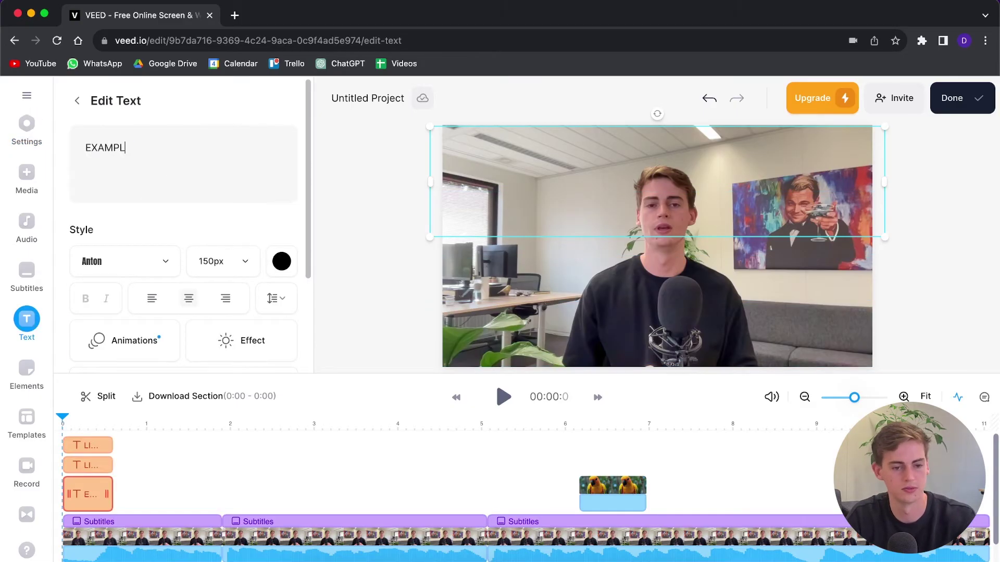
left_click(87, 464)
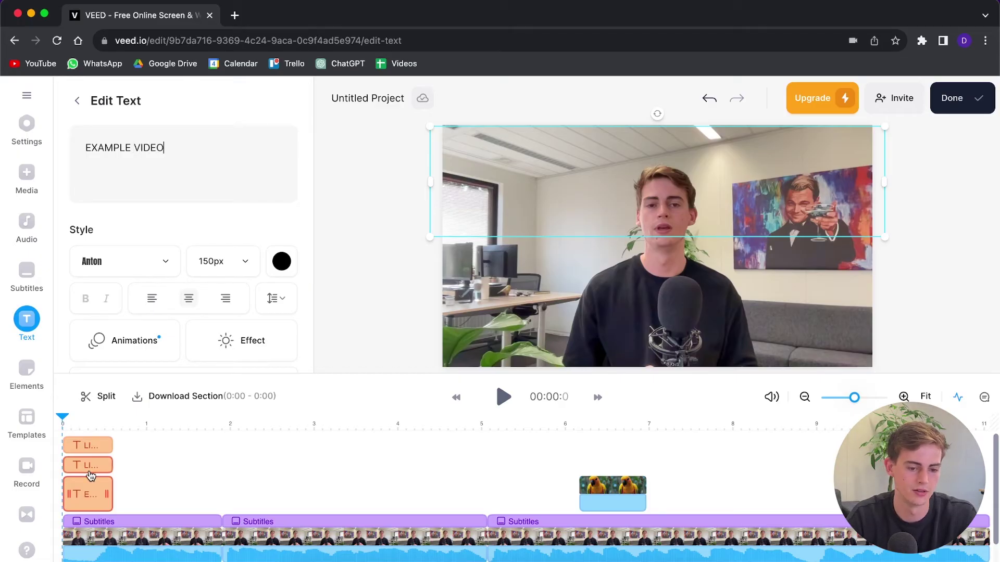
left_click_drag(147, 151, 62, 149)
type("EX")
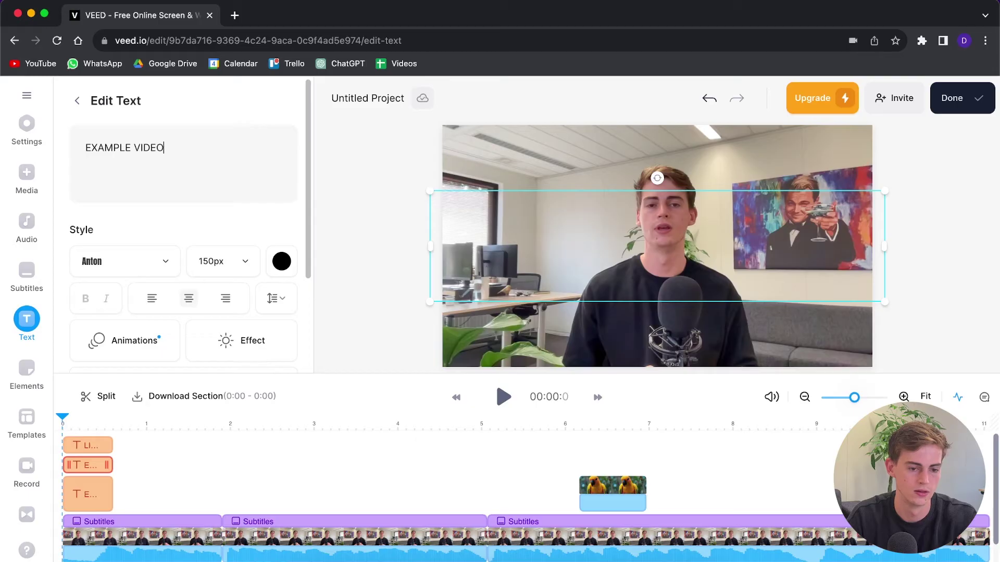
left_click(87, 445)
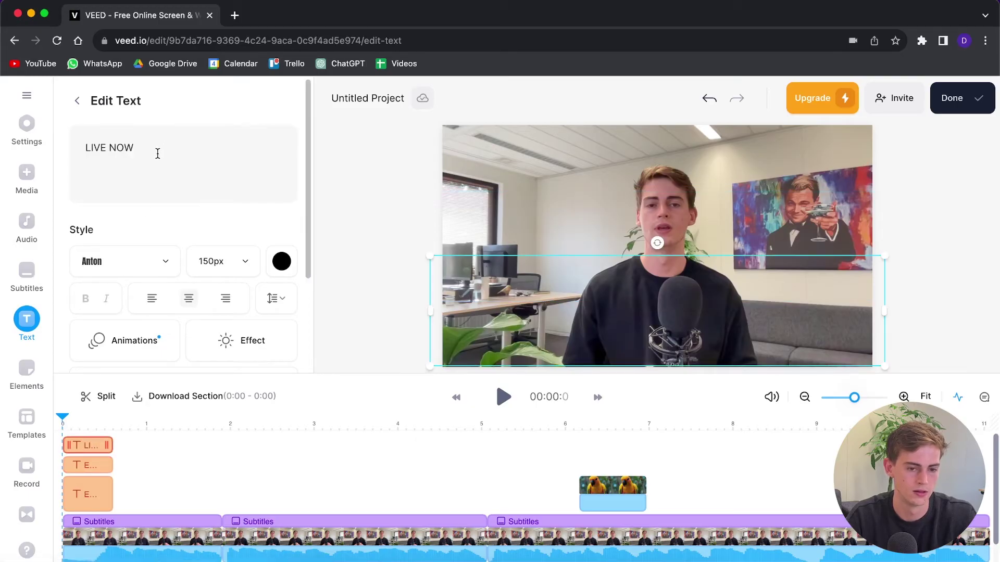
left_click_drag(158, 152, 48, 155)
type("EXAMP")
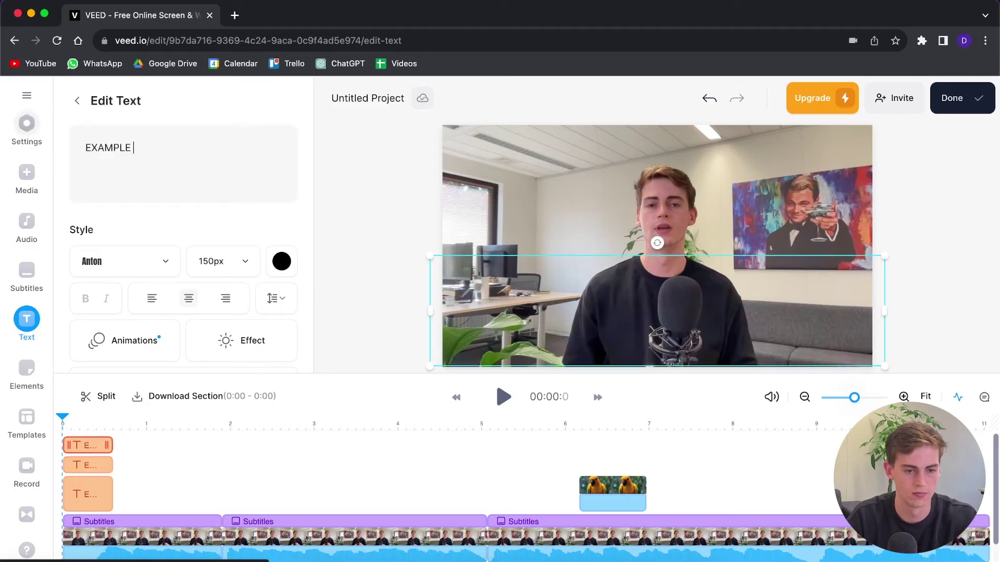
Play the opening to check the title timing and extend all three title clips to end at about 1.4 seconds
left_click(503, 397)
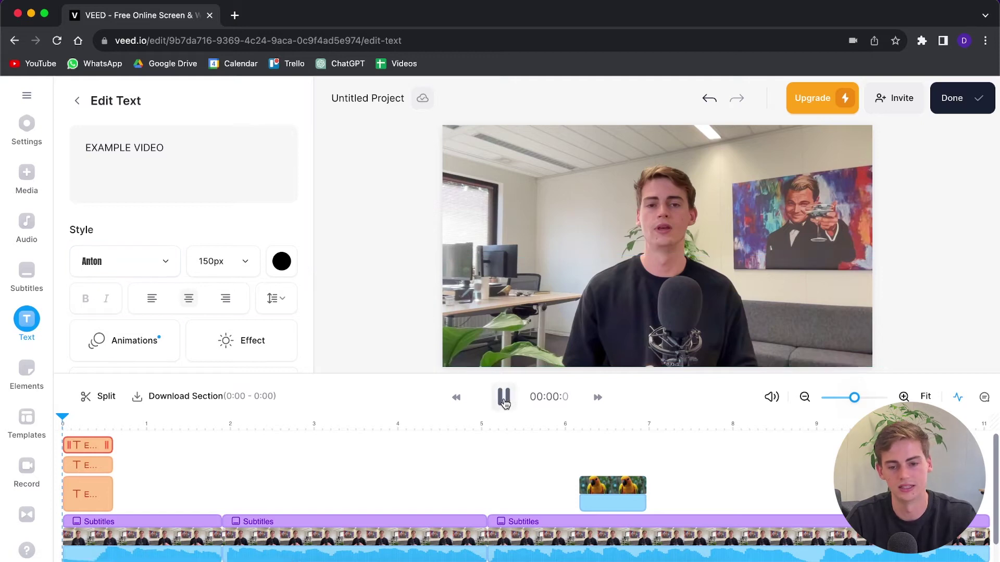
left_click(170, 445)
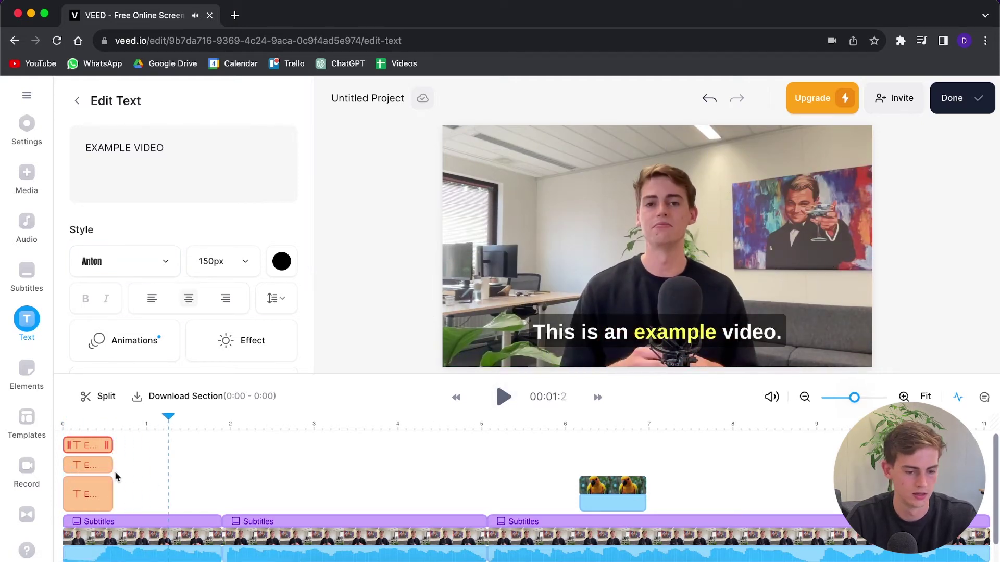
left_click(110, 488)
left_click_drag(112, 484, 182, 485)
left_click_drag(111, 460, 181, 458)
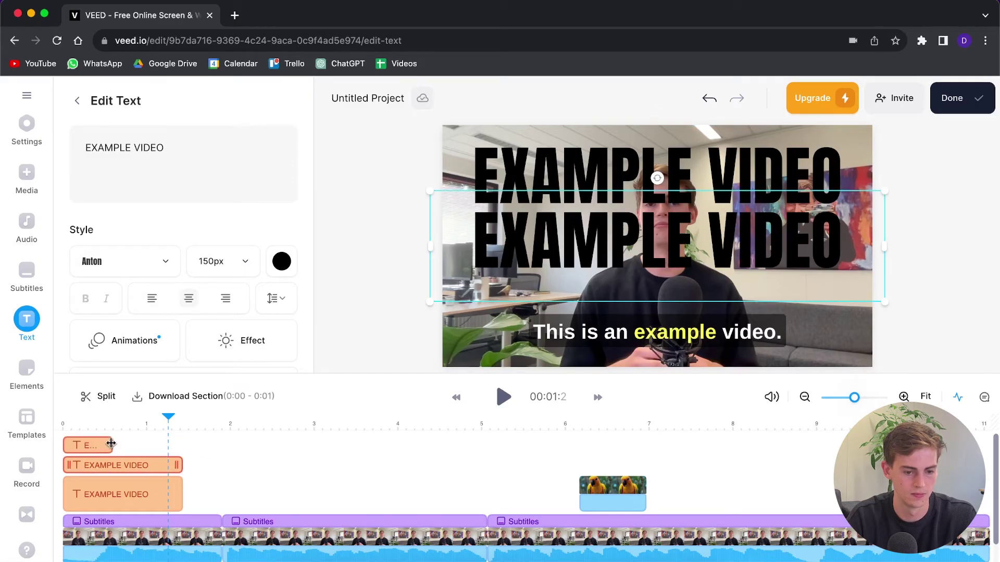
left_click_drag(111, 443, 182, 445)
Play back the opening from the start to check the animated "EXAMPLE VIDEO" title
left_click(83, 424)
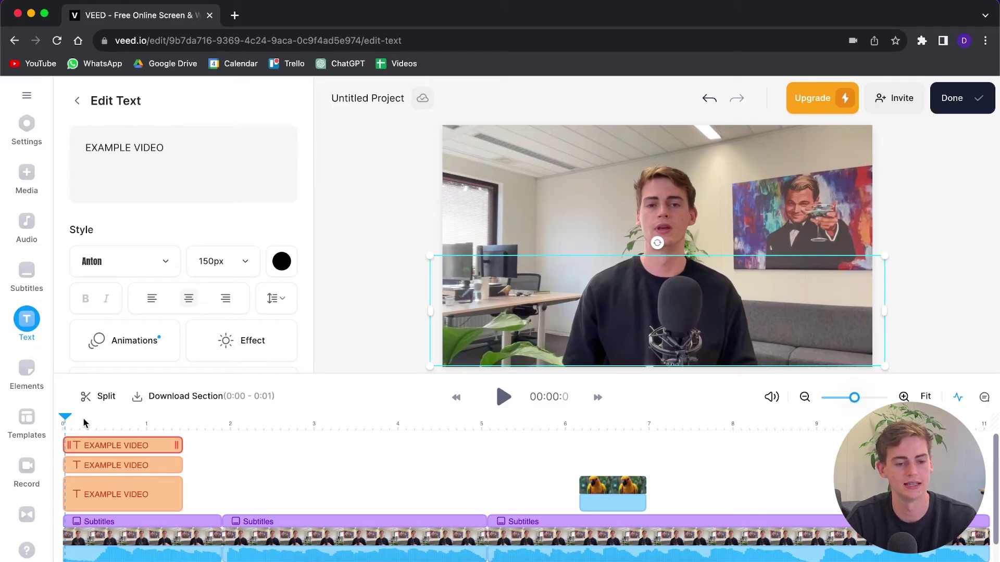
key("space")
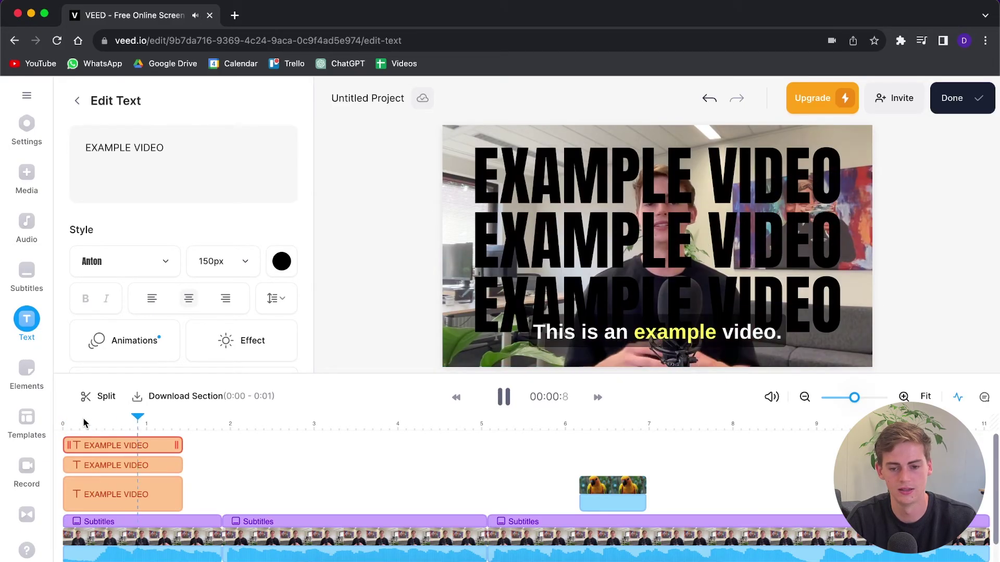
key("space")
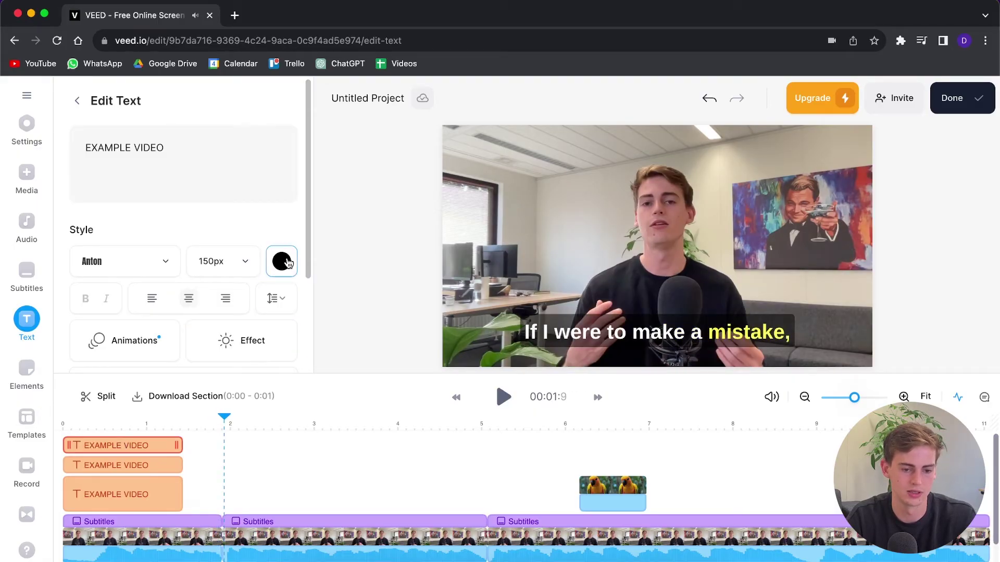
Colour the lowest "EXAMPLE VIDEO" title line bright red
left_click(281, 261)
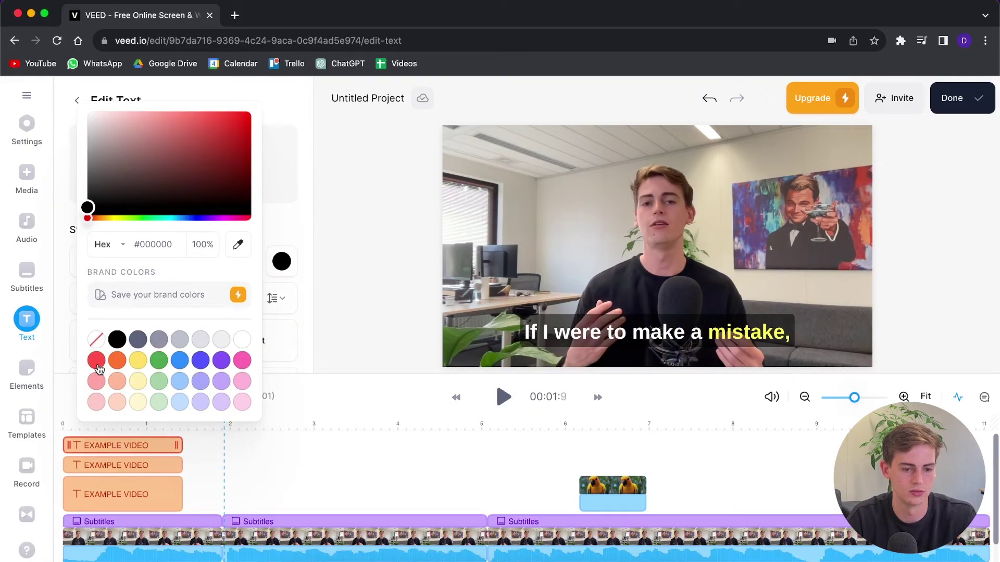
left_click(97, 362)
left_click_drag(203, 112, 279, 123)
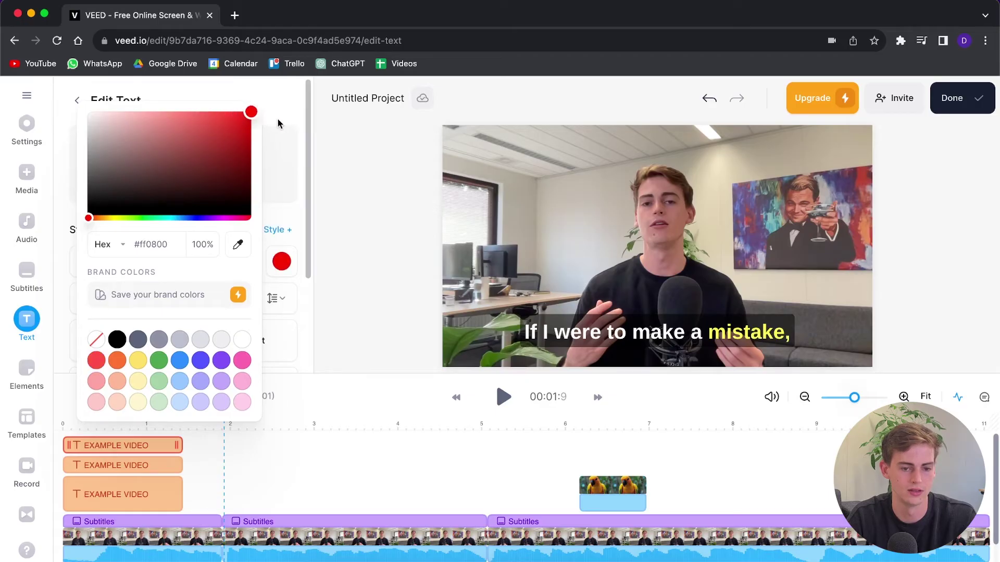
left_click(279, 123)
Colour the middle "EXAMPLE VIDEO" title line yellow
left_click(93, 464)
left_click(281, 261)
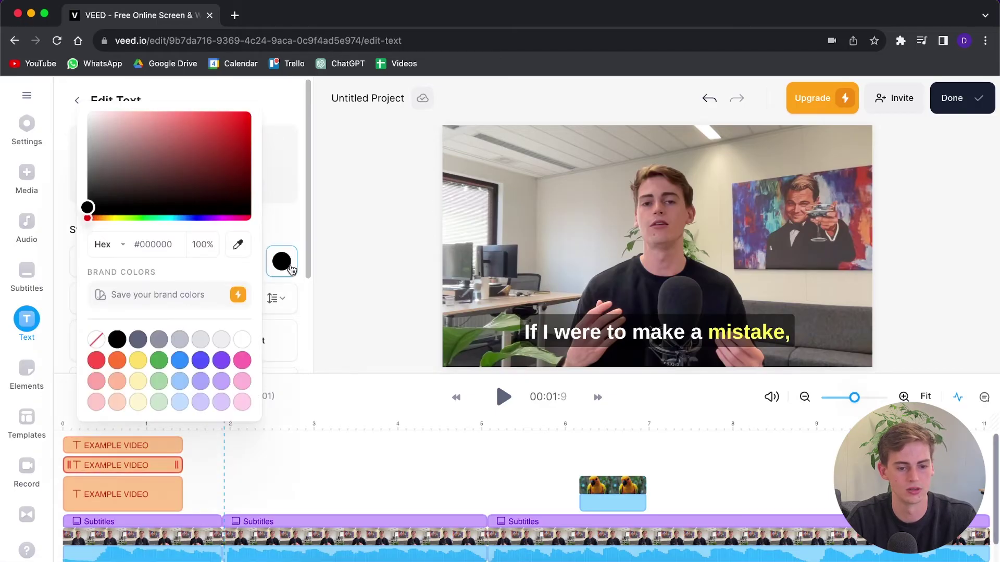
left_click(134, 368)
left_click(234, 138)
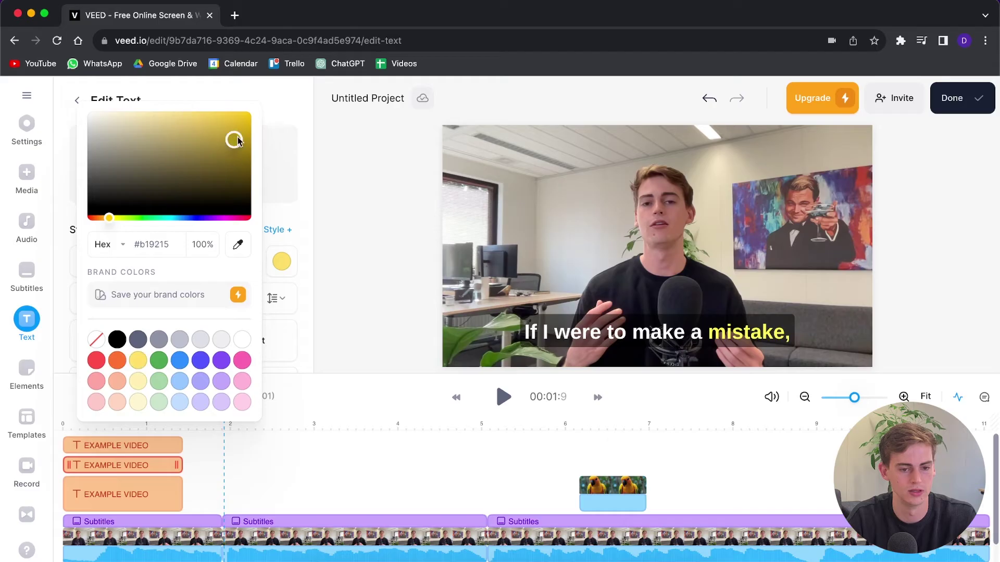
left_click(276, 108)
Colour the uppermost "EXAMPLE VIDEO" title line bright blue
left_click(156, 495)
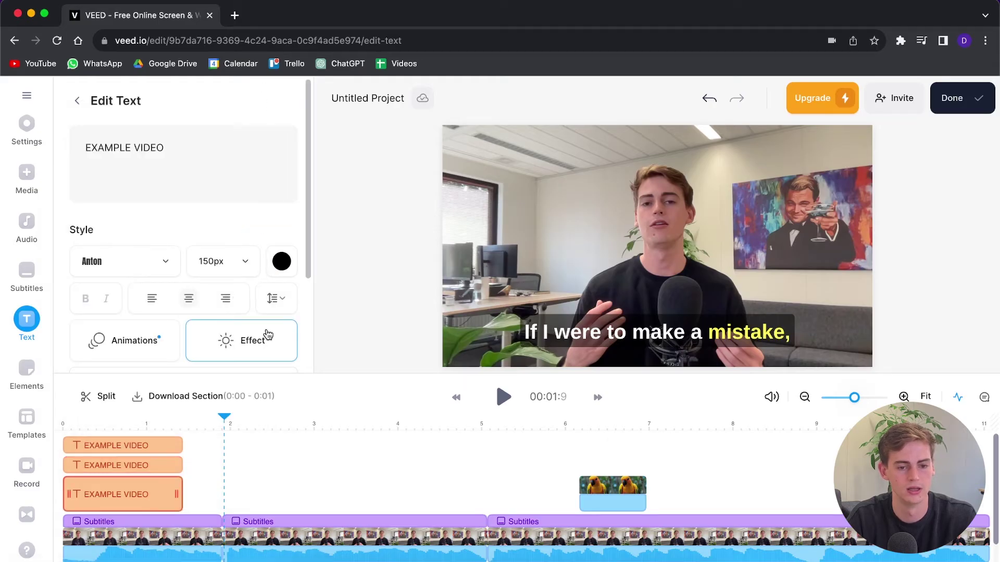
left_click(281, 261)
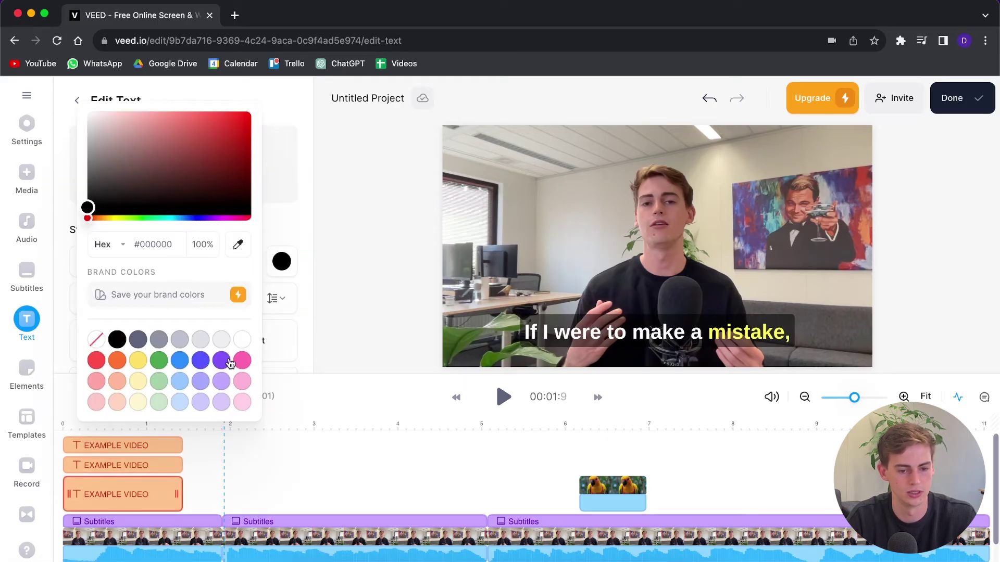
left_click(201, 360)
left_click(250, 112)
left_click(254, 148)
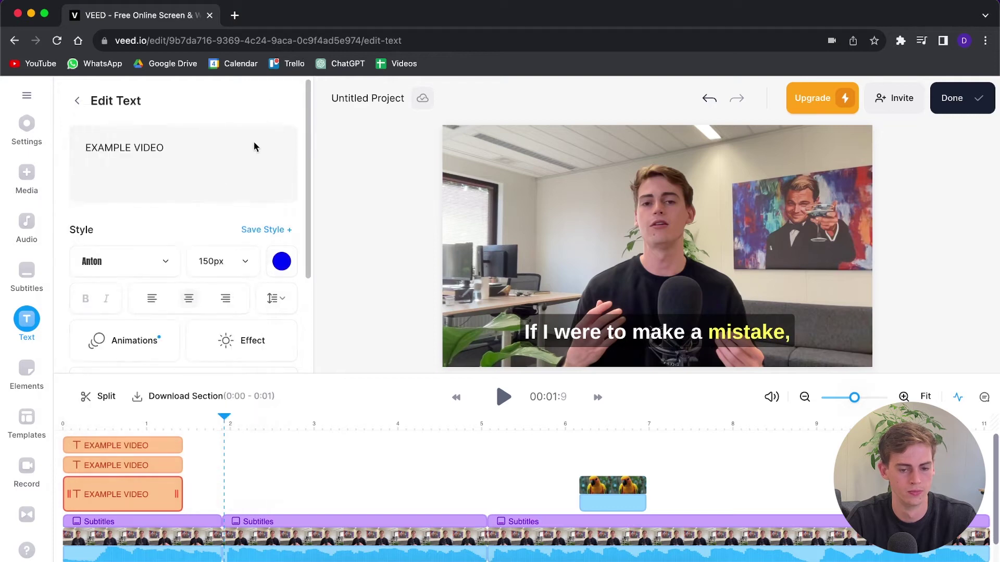
Play back the recoloured title from the start and look over the text's font, animation, effect and timing settings
left_click_drag(224, 419, 61, 424)
key("space")
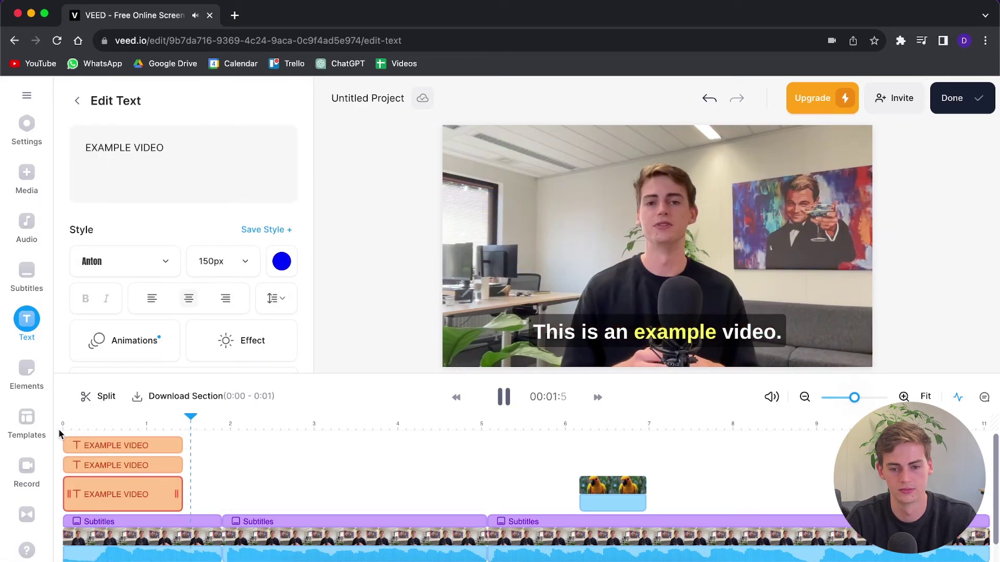
key("space")
left_click(125, 261)
left_click(125, 268)
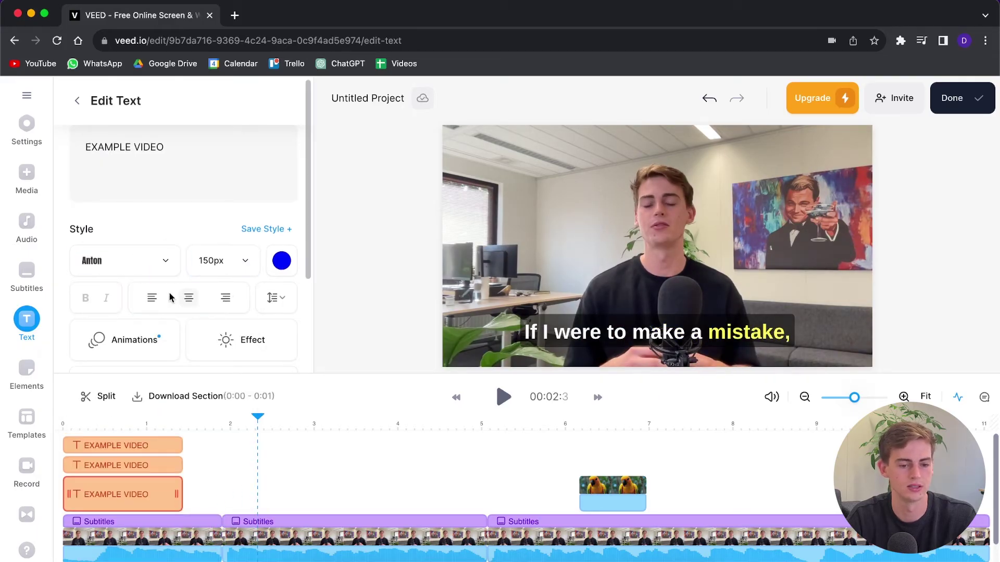
scroll(212, 335, "down", 3)
left_click(205, 493)
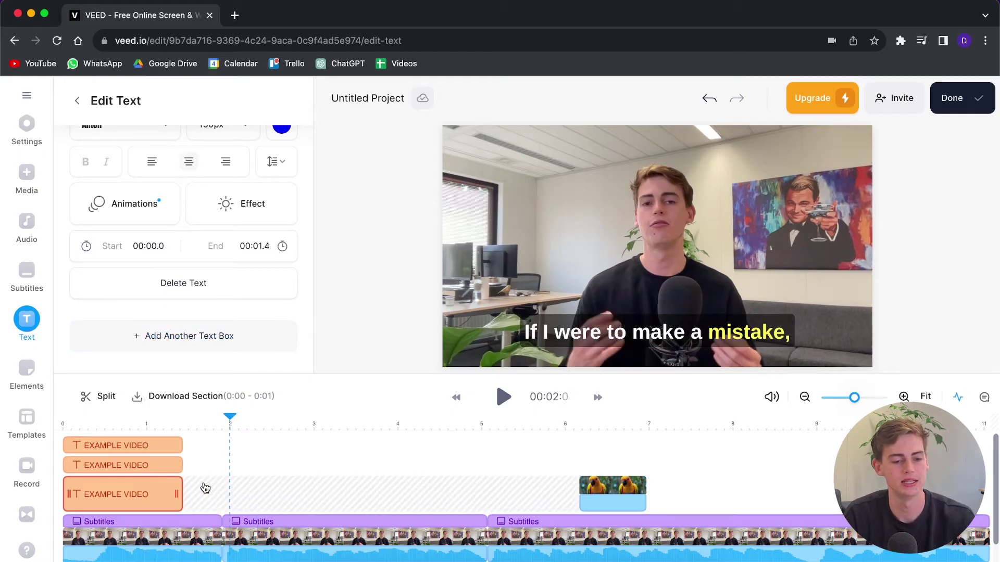
Look through the Elements library, from AI avatars, progress bars and emoji to stickers, GIFs, brand logos, CTA pop-ups and frames
left_click(29, 378)
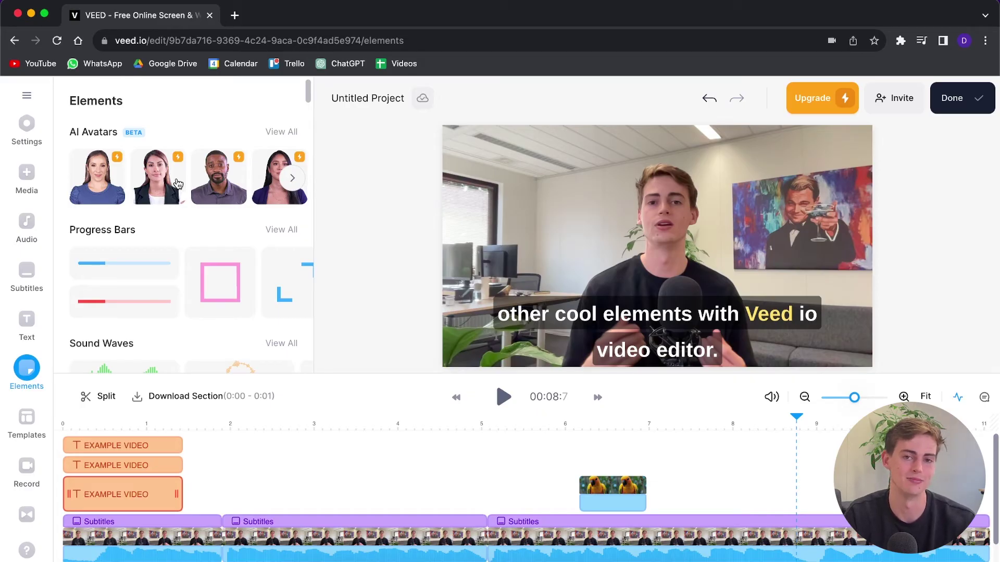
scroll(224, 230, "down", 1)
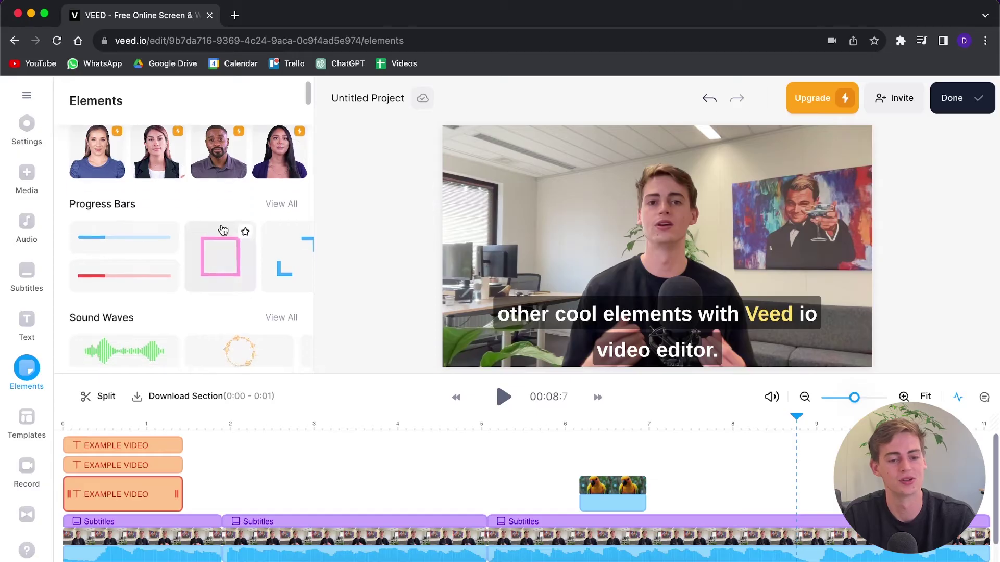
scroll(125, 221, "down", 5)
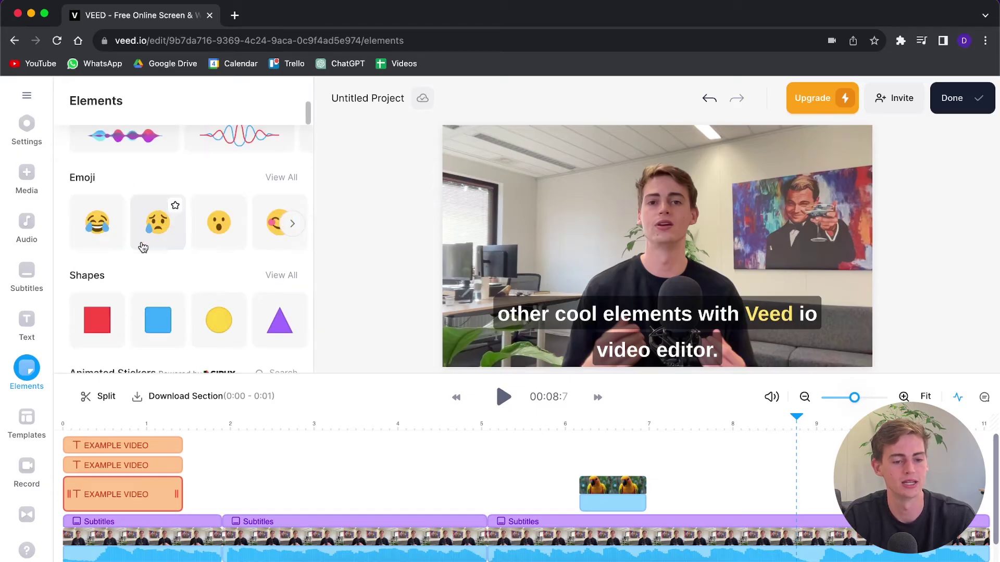
scroll(125, 229, "down", 3)
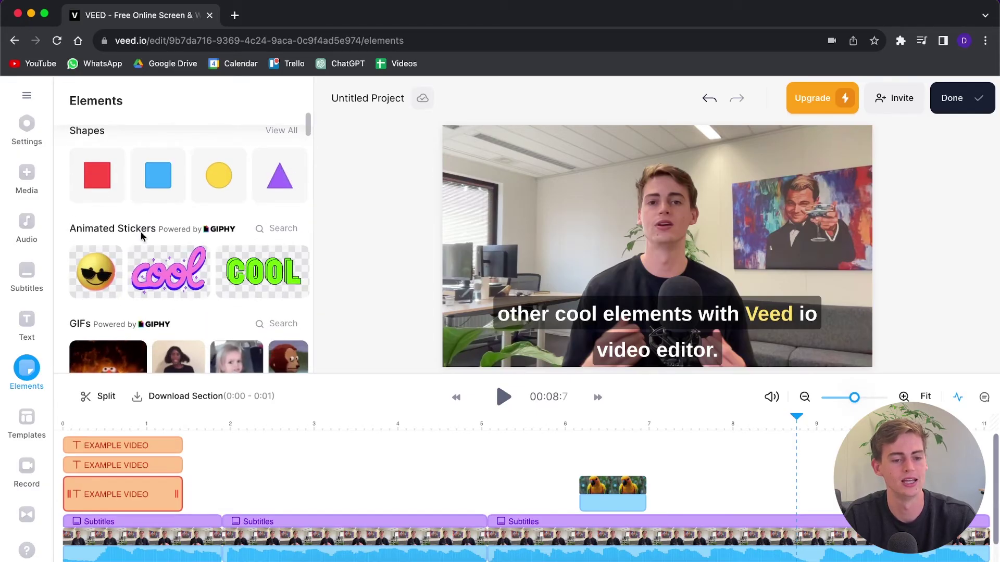
scroll(146, 230, "down", 4)
scroll(138, 227, "down", 4)
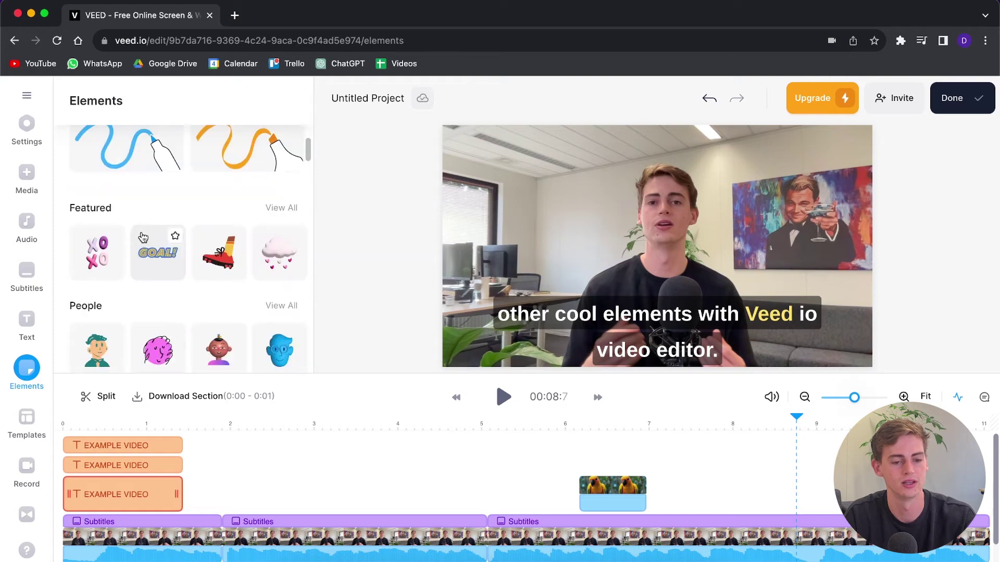
scroll(135, 224, "up", 1)
scroll(150, 242, "down", 5)
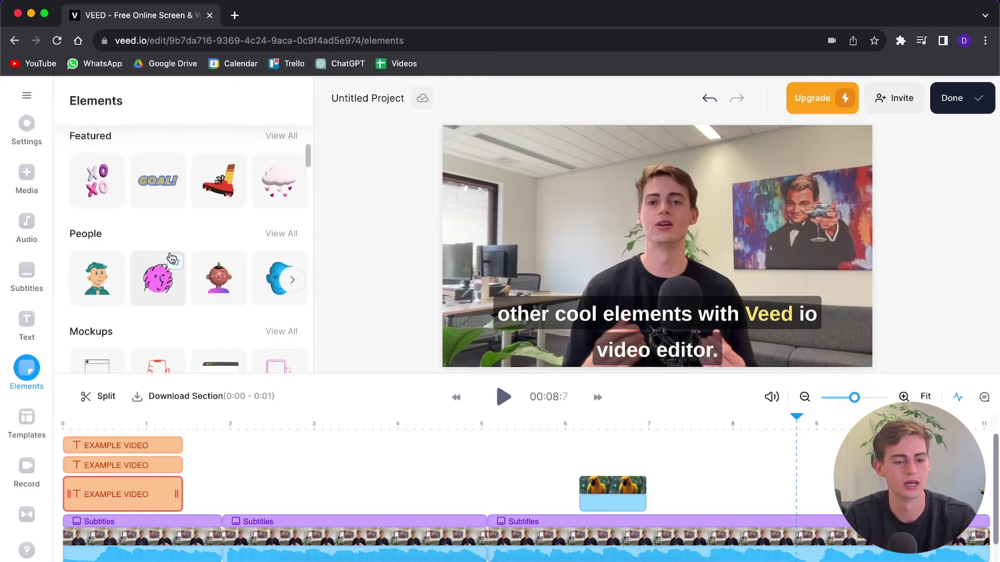
scroll(183, 235, "down", 3)
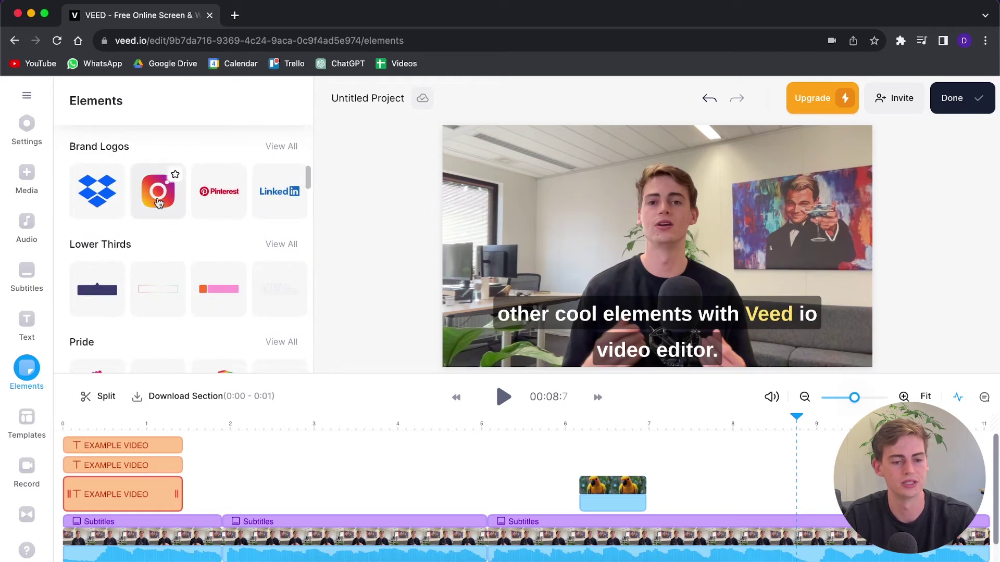
scroll(154, 235, "down", 4)
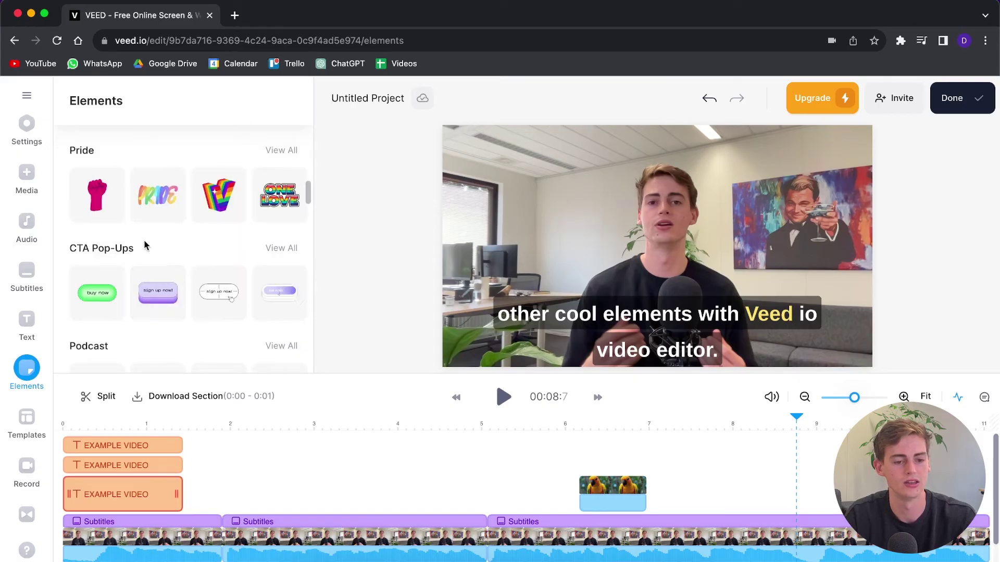
scroll(159, 258, "down", 5)
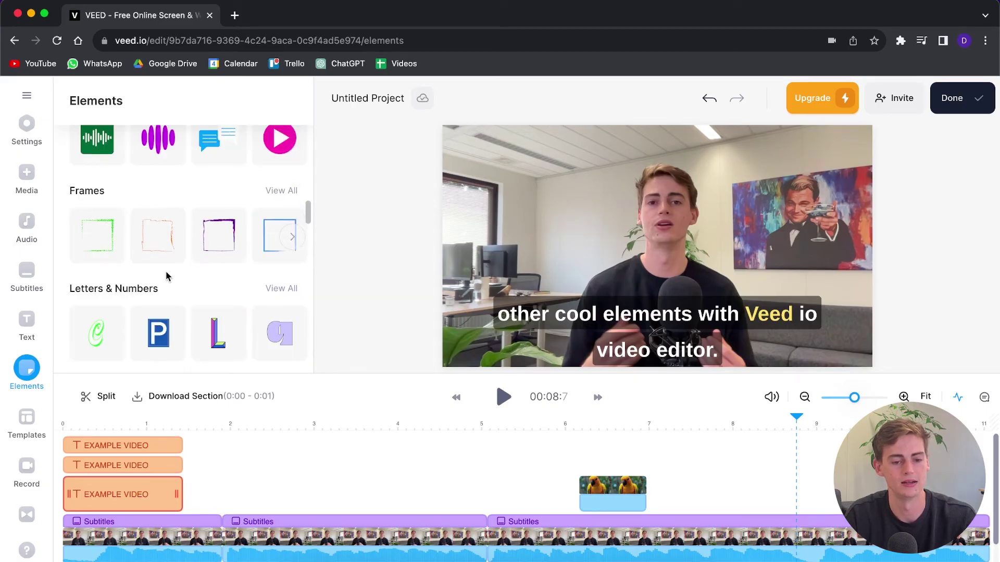
scroll(166, 276, "down", 5)
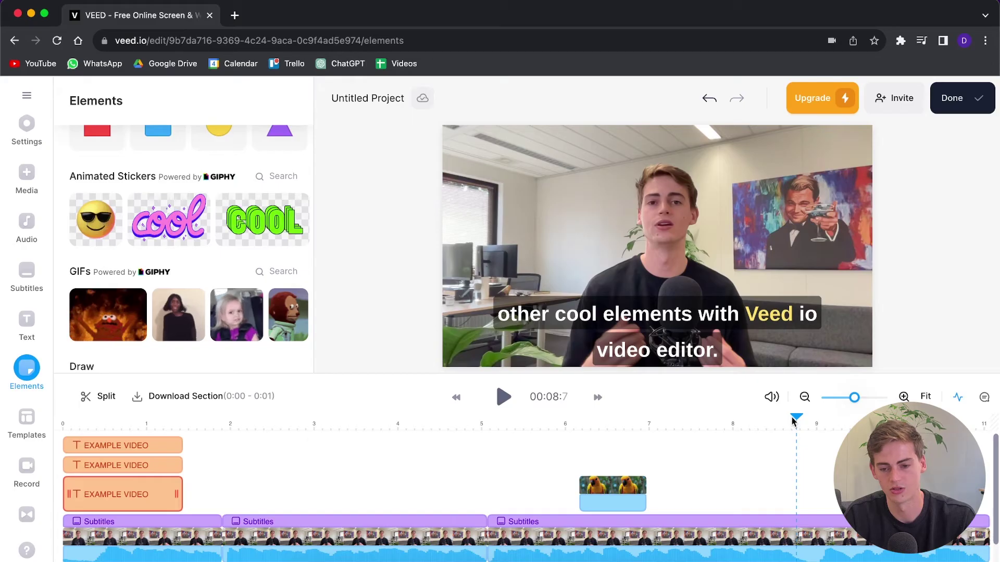
Find the spot near 8.1 seconds where "other cool elements" is said and insert the GIF of the woman in black there
left_click_drag(793, 421, 658, 427)
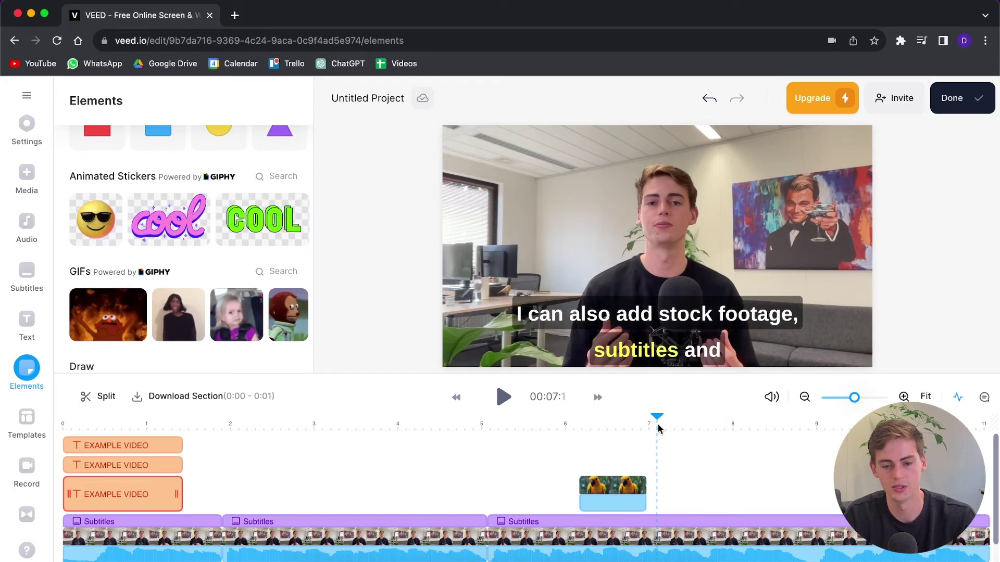
key("space")
key("space")
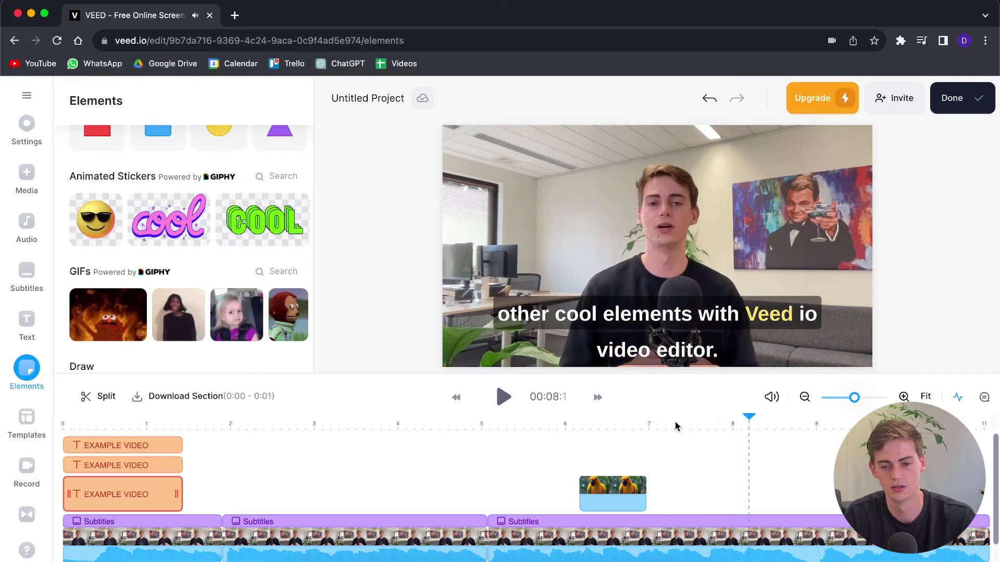
key("space")
key("space")
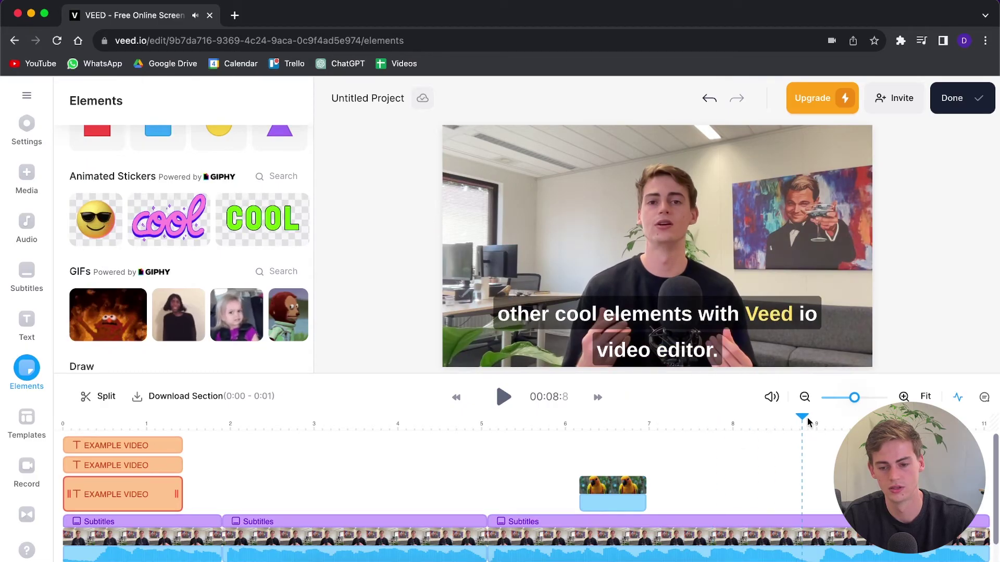
left_click(750, 423)
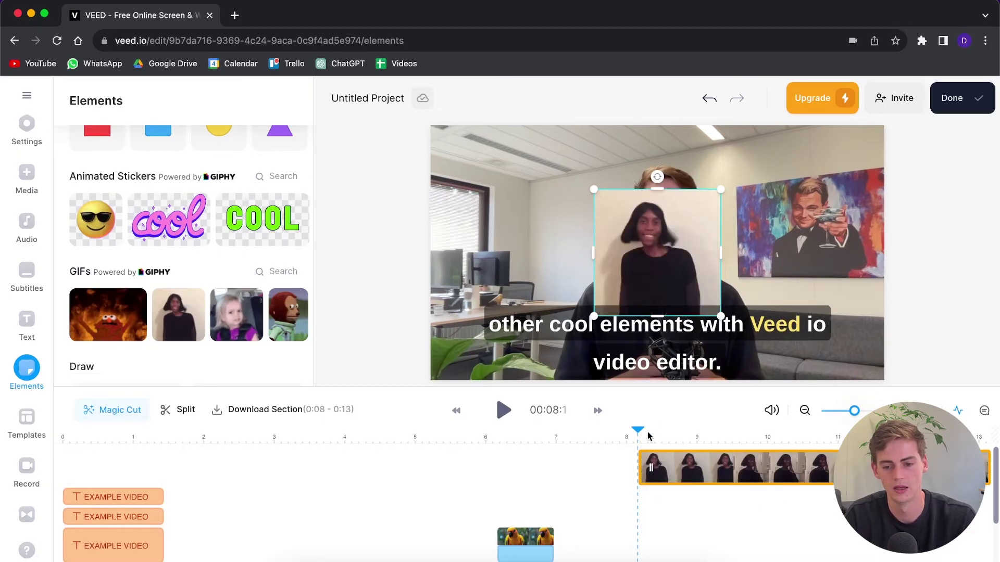
Preview the inserted GIF, shorten it to end at about 11 seconds and move it to the upper left of the video frame
key("space")
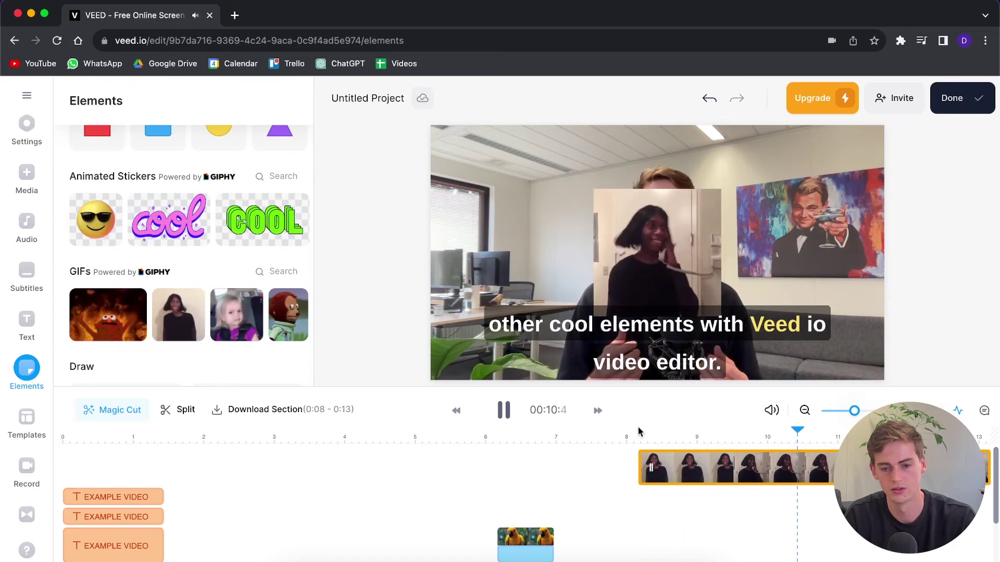
key("space")
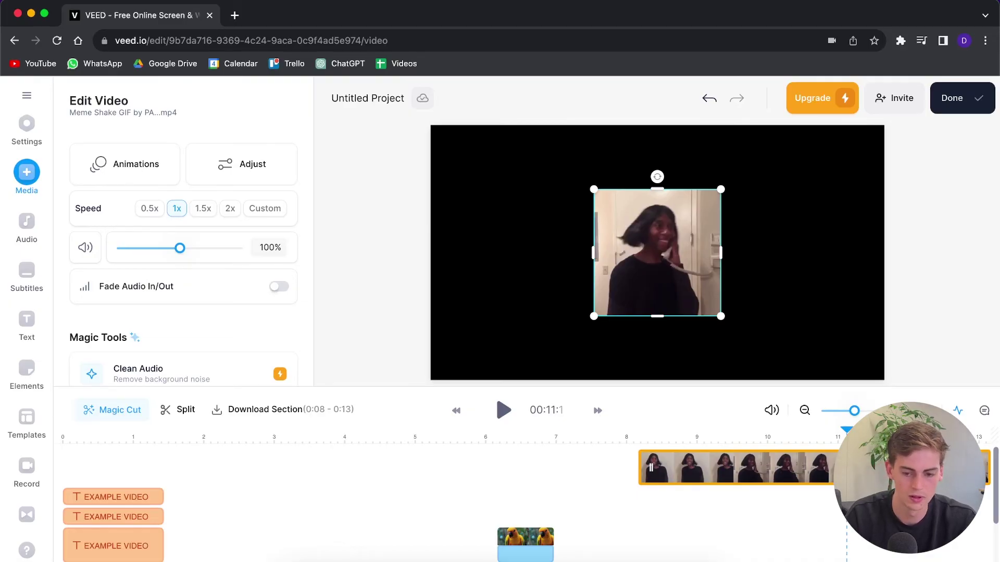
left_click(701, 438)
left_click_drag(657, 255, 511, 224)
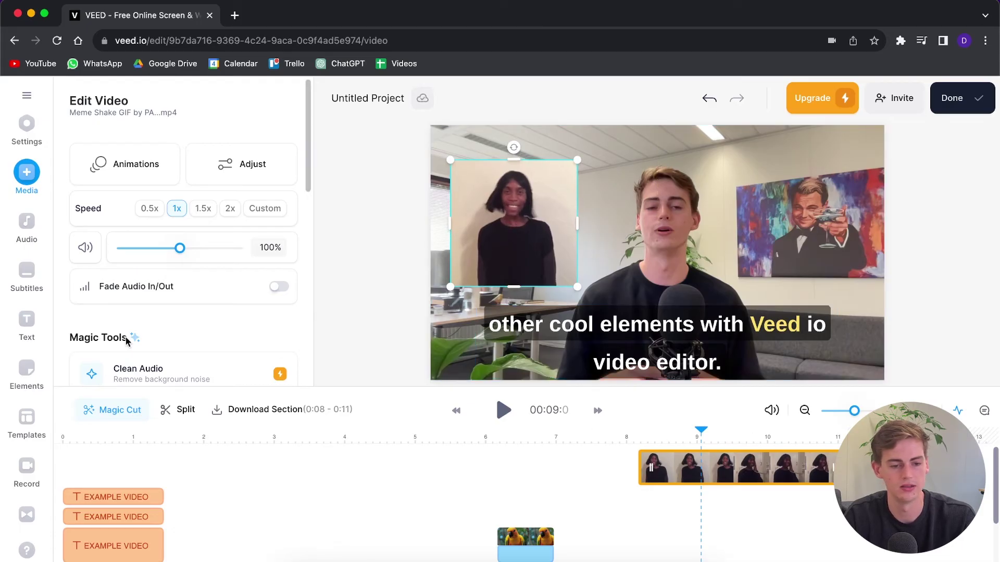
Add the Vibing White Cat GIF and align its start and end on the timeline with the first GIF, about 8 to 11 seconds
left_click(27, 370)
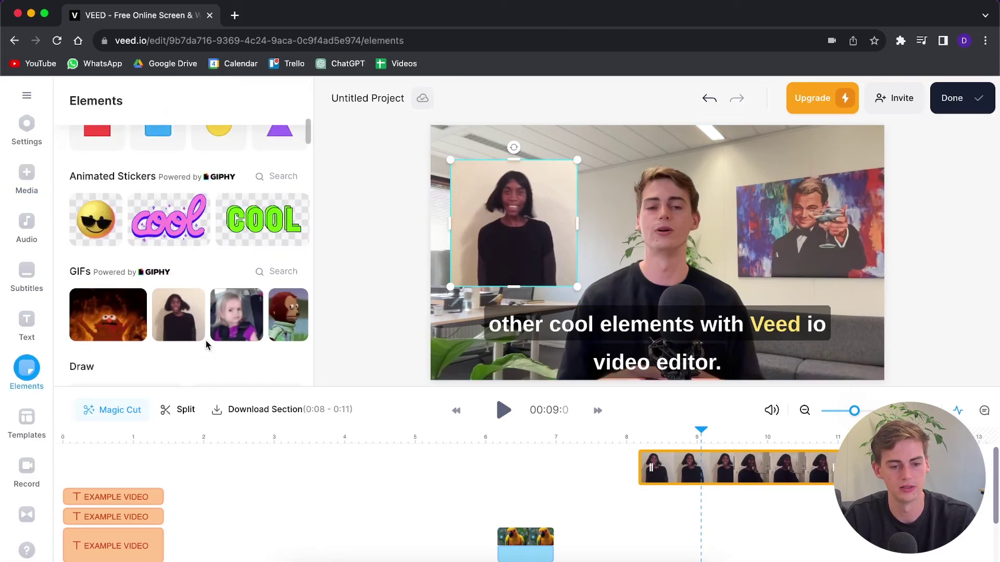
scroll(273, 332, "down", 1)
scroll(234, 305, "right", 5)
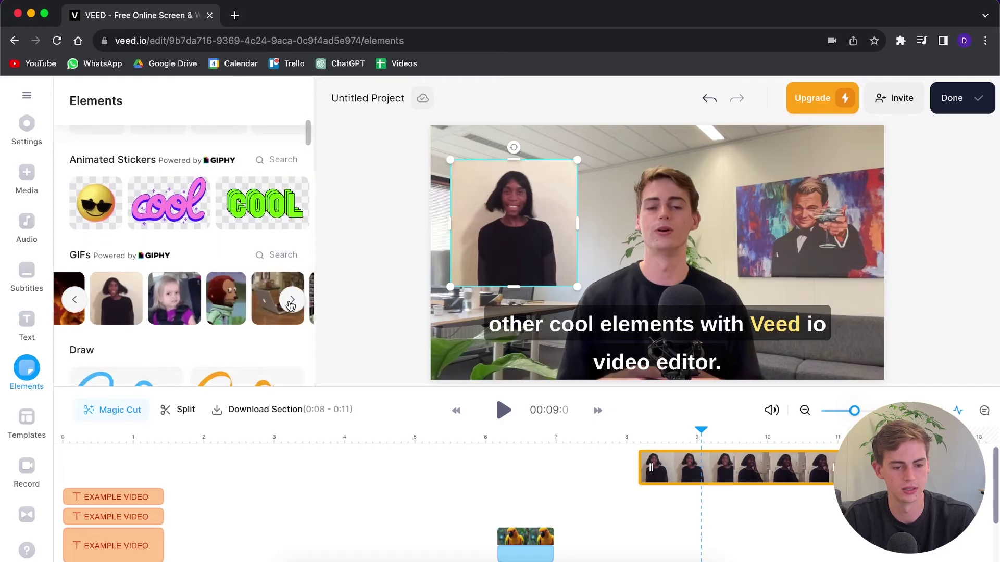
left_click(234, 305)
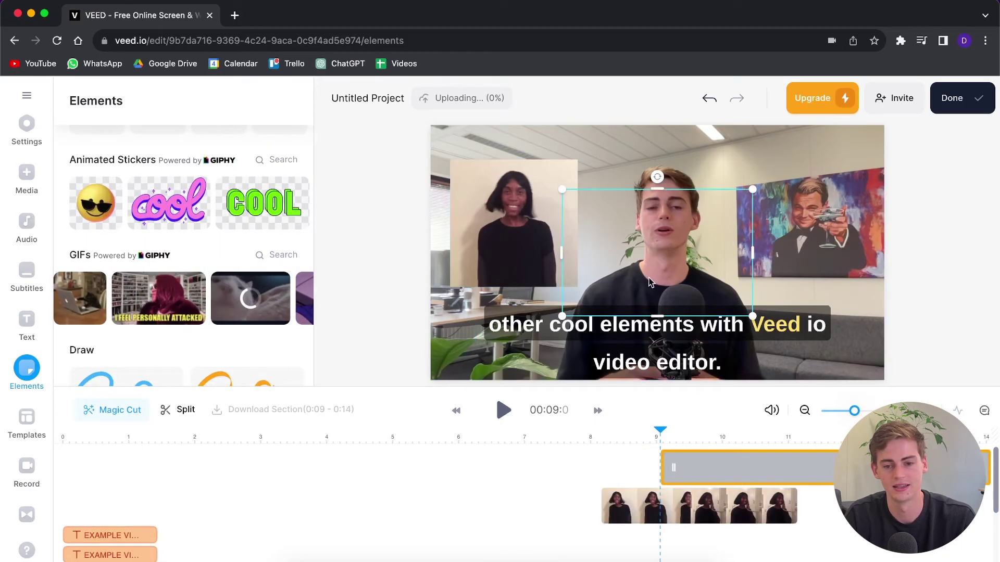
left_click_drag(673, 471, 622, 471)
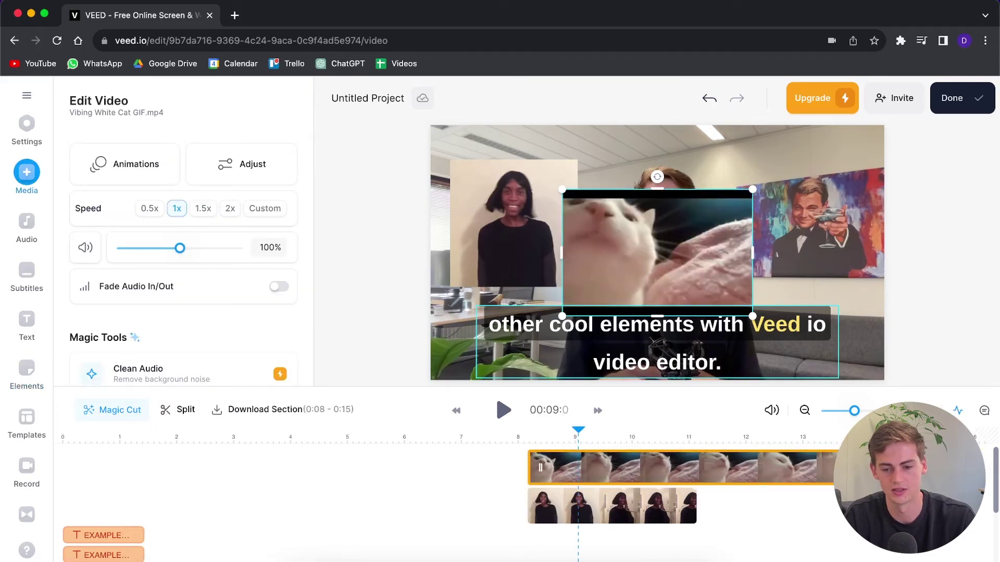
left_click_drag(766, 463, 691, 464)
Crop the cat GIF to a nearly square shape without its black bars and place it, slightly enlarged, over the wall painting
left_click_drag(628, 265, 816, 241)
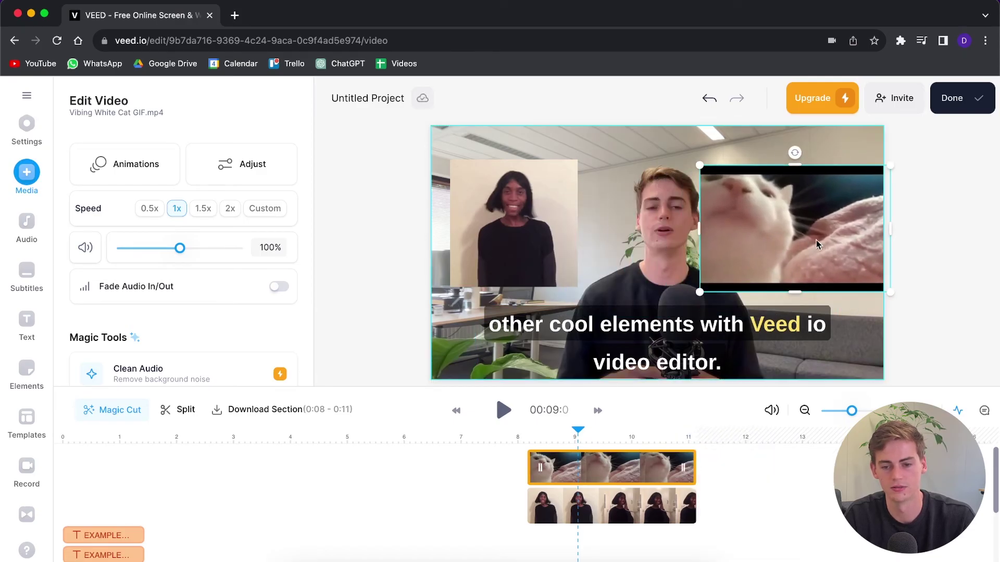
left_click_drag(760, 217, 712, 219)
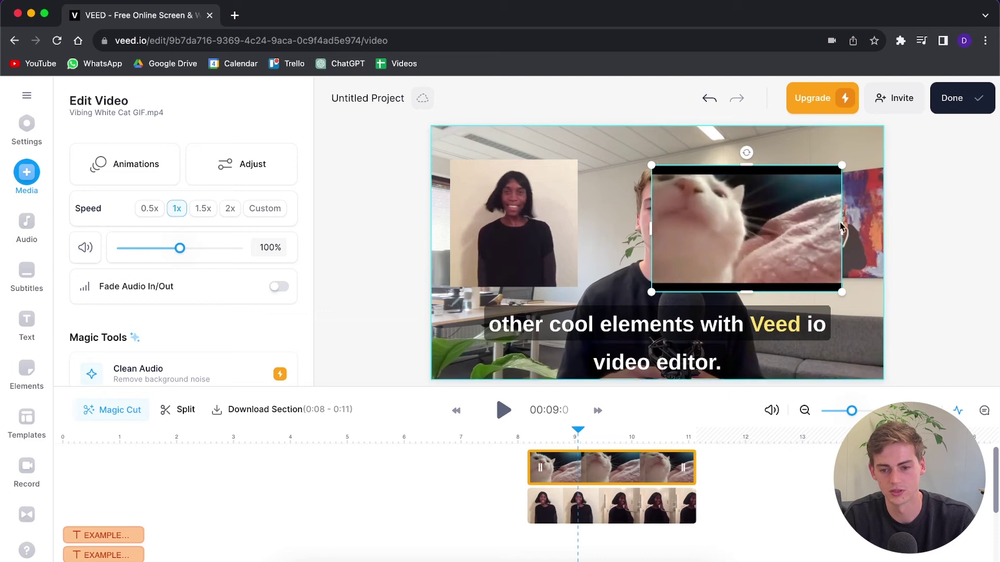
left_click_drag(842, 227, 764, 225)
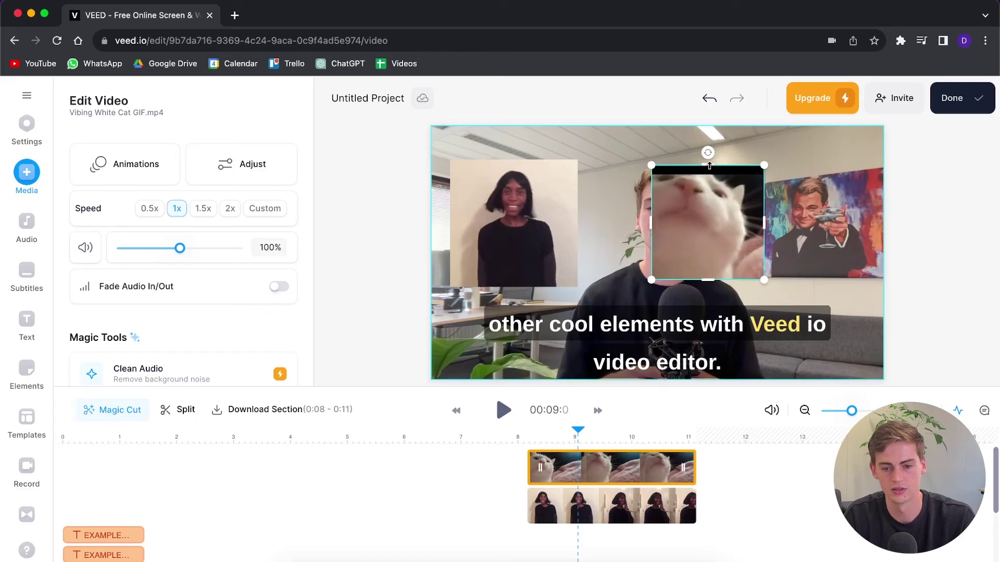
left_click_drag(707, 164, 708, 170)
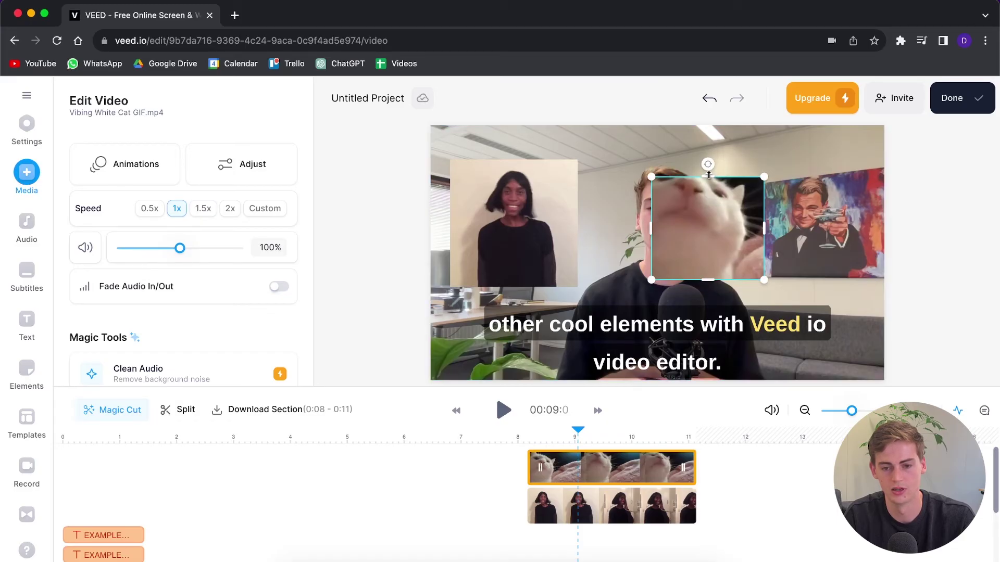
left_click_drag(717, 240, 799, 236)
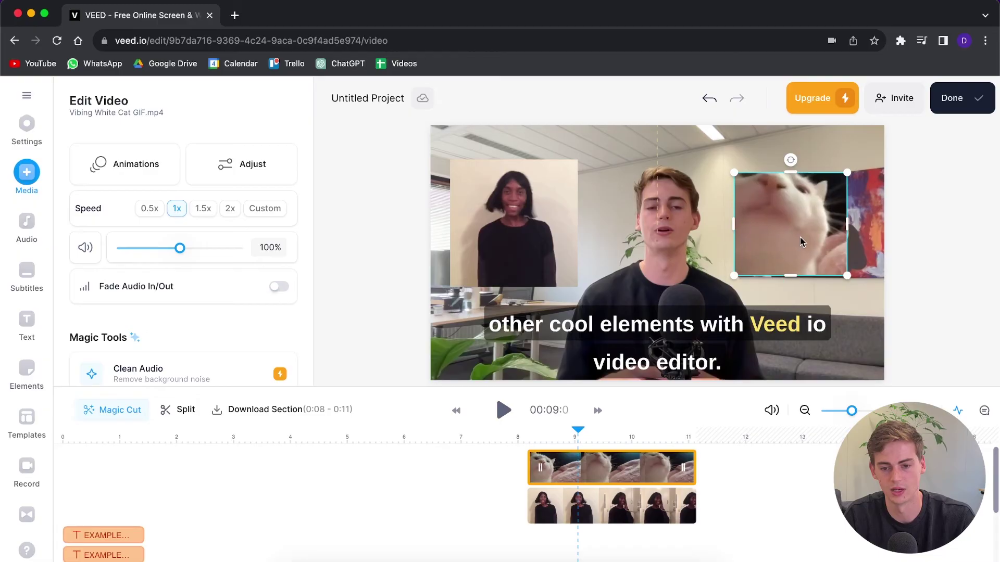
left_click_drag(847, 276, 868, 292)
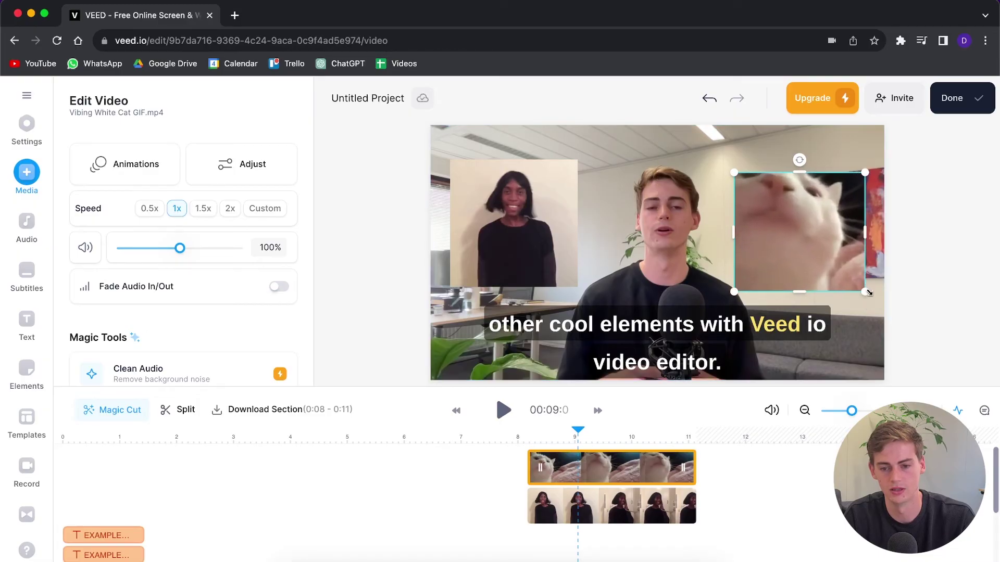
Play back the section with both GIFs and trim their ends to 11.0 seconds, where the main video ends
left_click_drag(581, 432, 406, 433)
key("space")
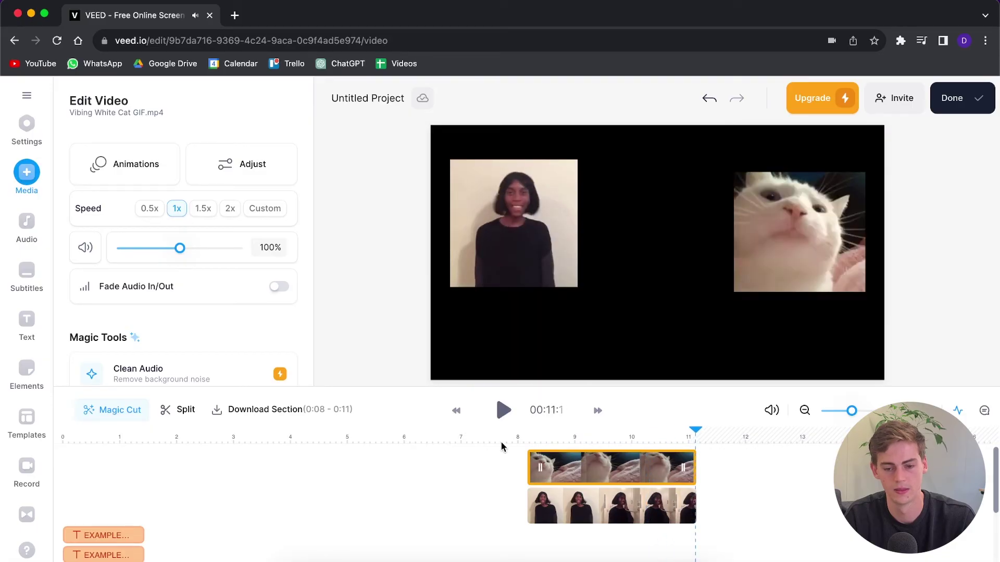
scroll(737, 515, "down", 3)
scroll(724, 511, "up", 2)
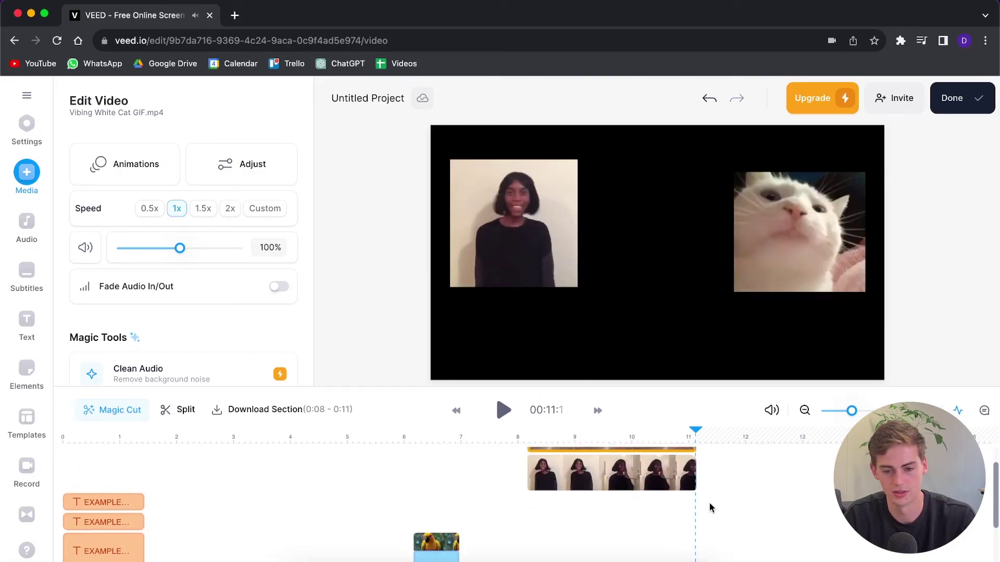
scroll(699, 504, "down", 1)
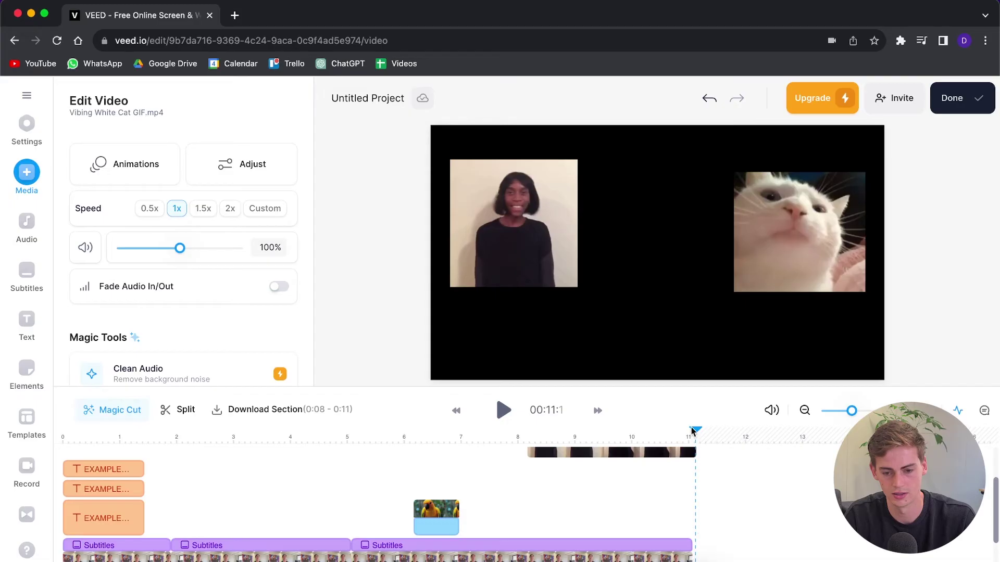
left_click_drag(688, 430, 692, 434)
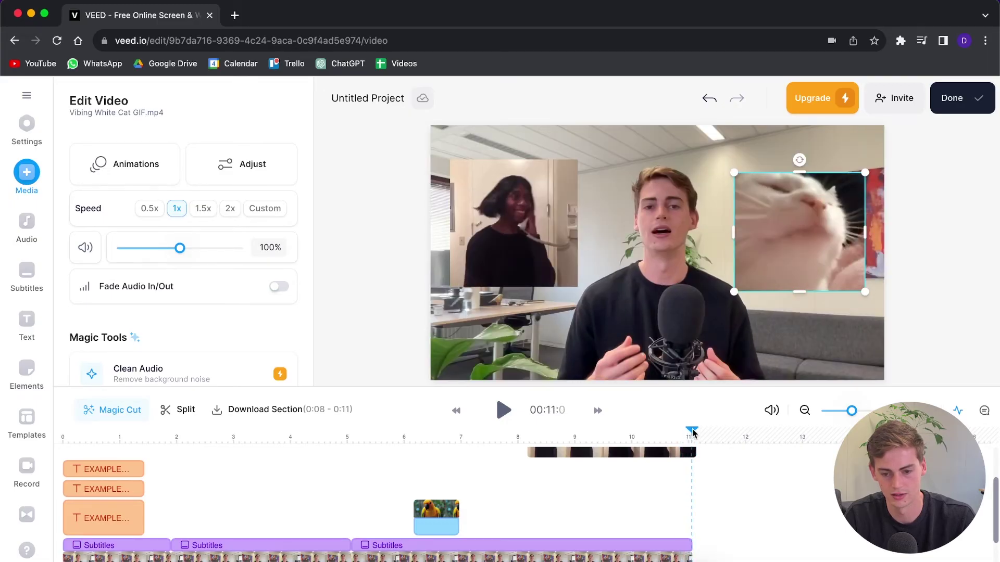
scroll(688, 492, "up", 2)
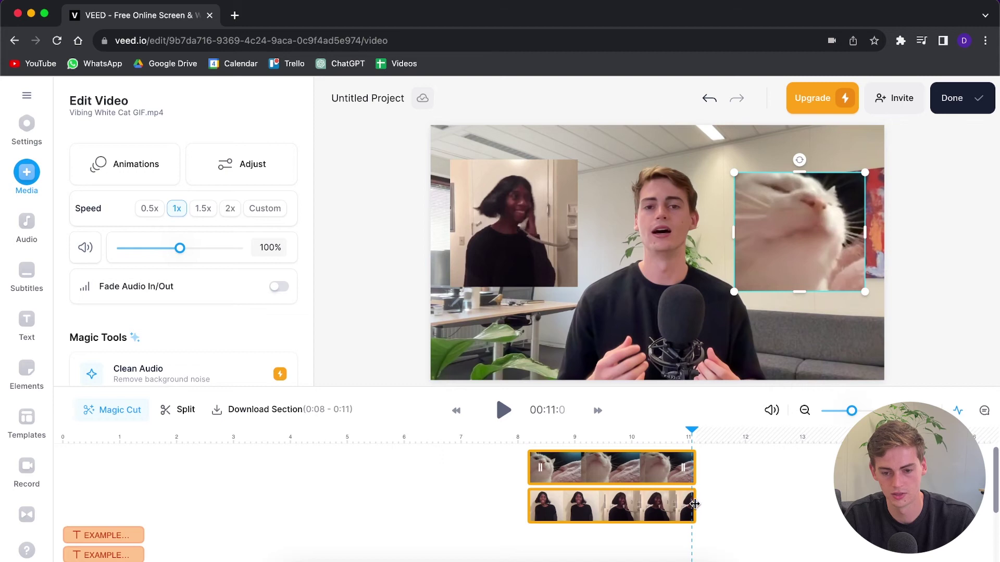
left_click_drag(694, 504, 692, 504)
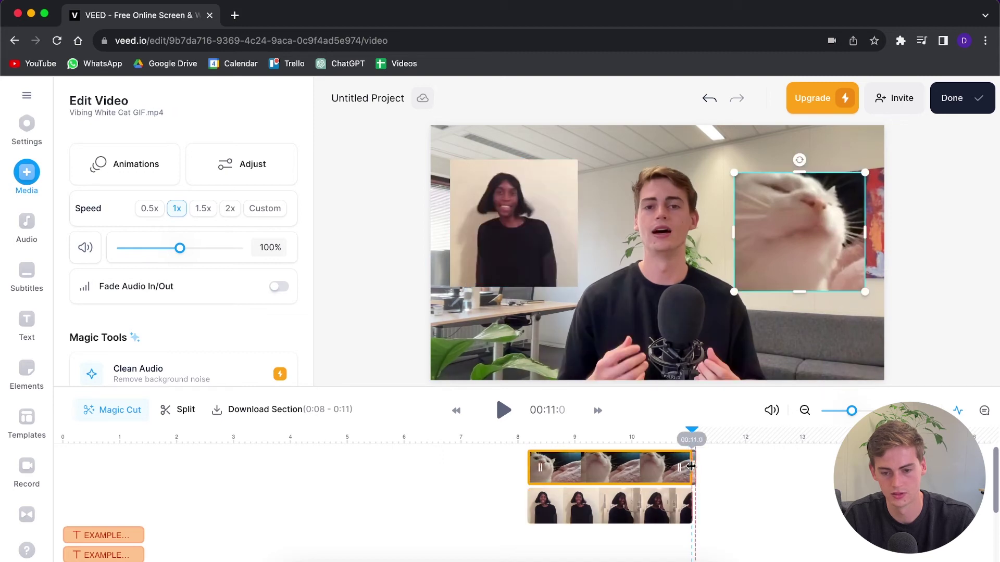
left_click_drag(691, 466, 688, 466)
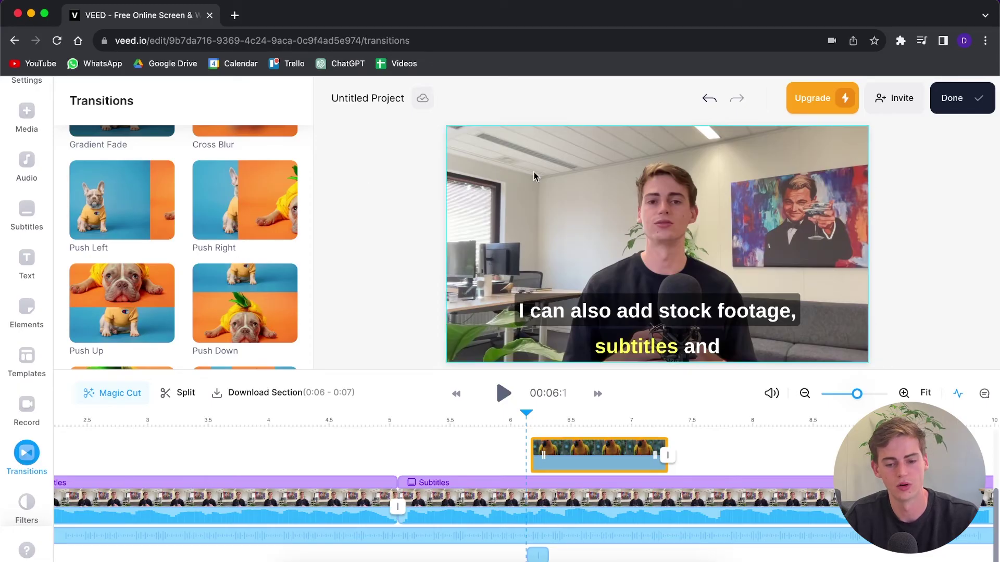
Add a Push Left transition to the end of the parrot stock clip and play back that section twice
scroll(118, 238, "up", 1)
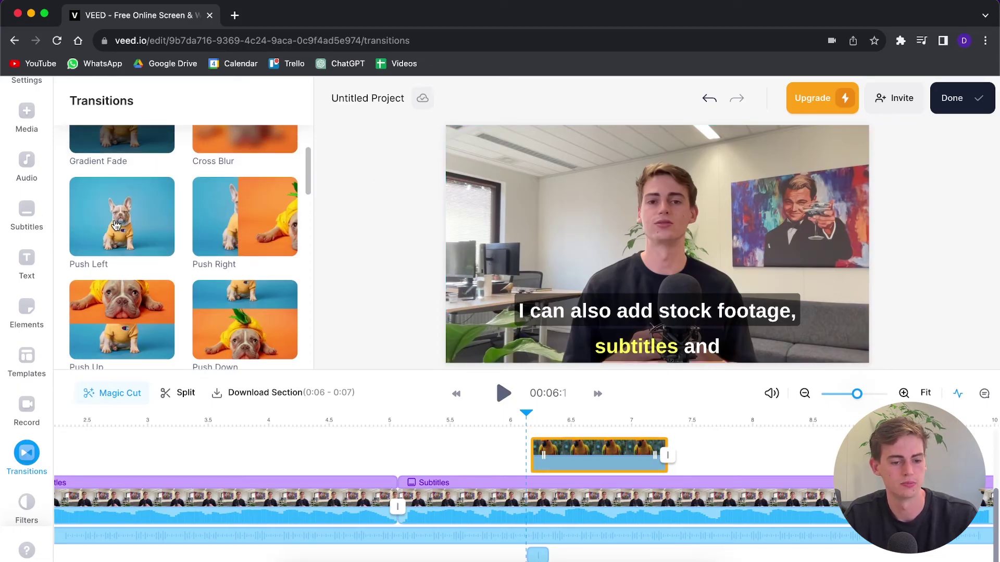
left_click_drag(109, 224, 657, 441)
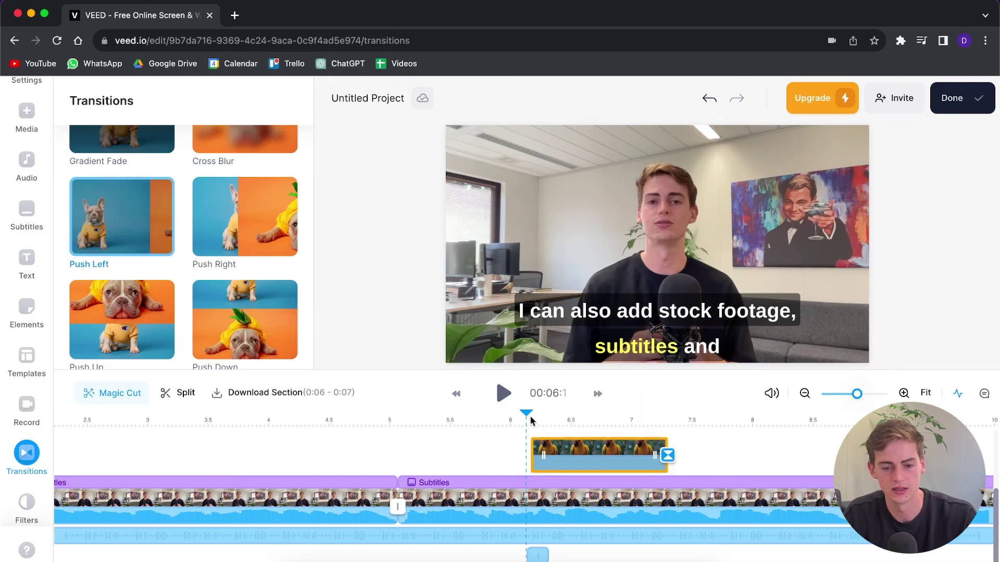
left_click(503, 396)
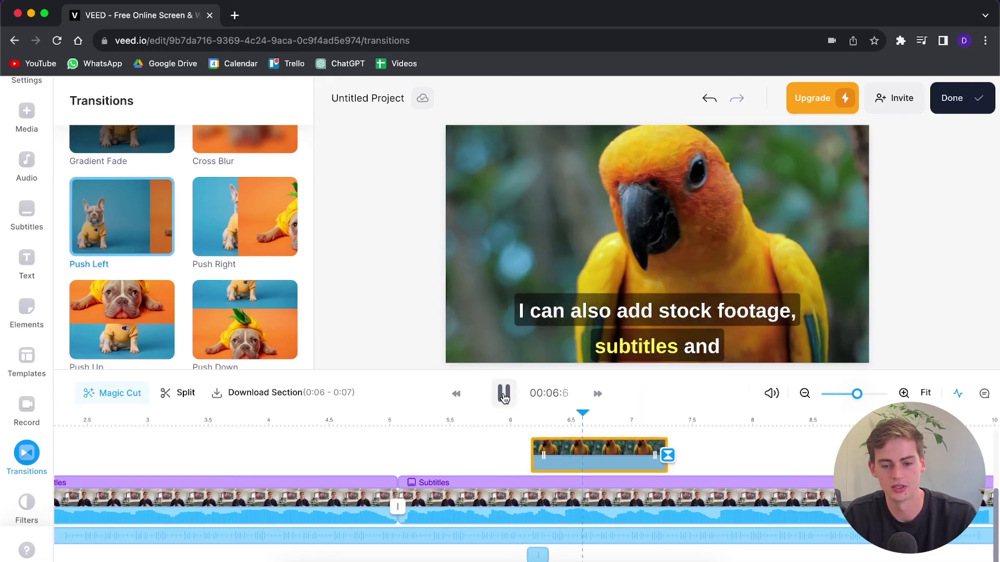
left_click(504, 394)
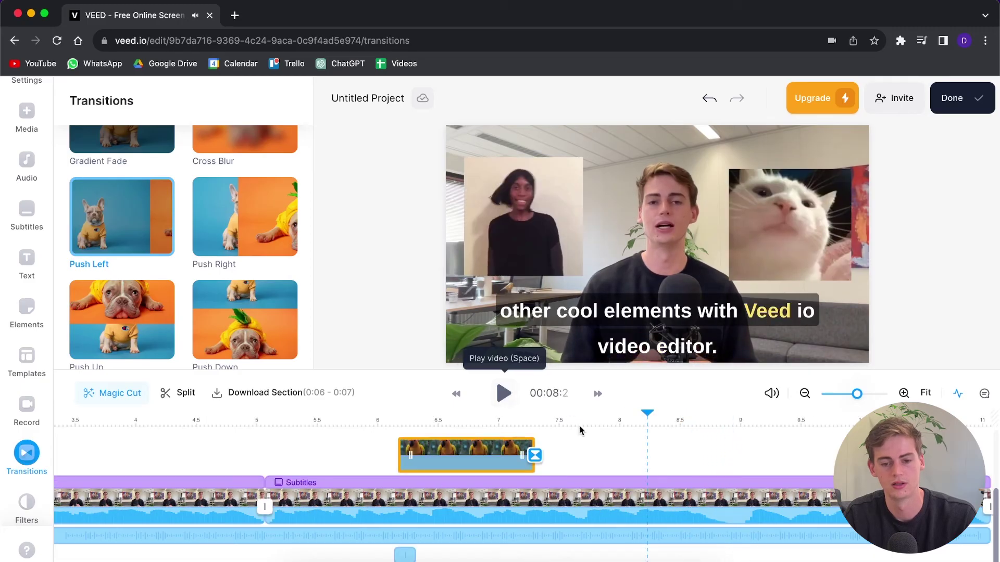
left_click(463, 408)
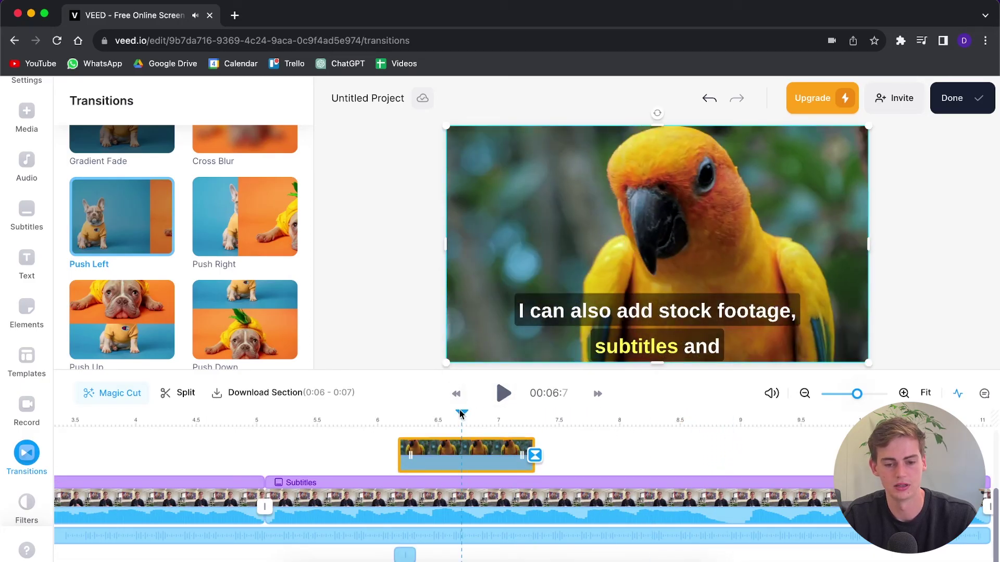
left_click(501, 397)
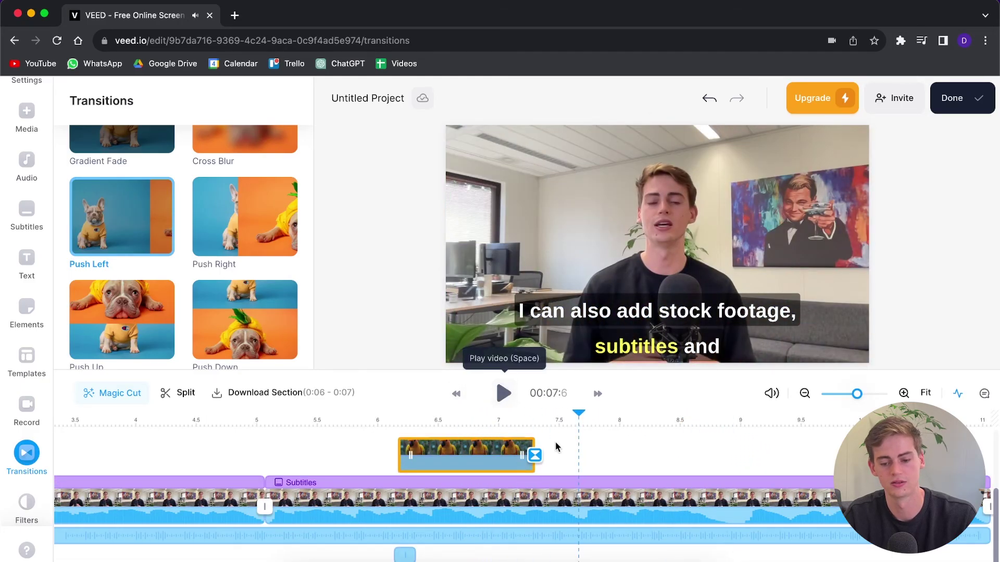
Add a Dissolve transition to the end of both GIF clips and play the section through to the end
scroll(567, 455, "down", 3)
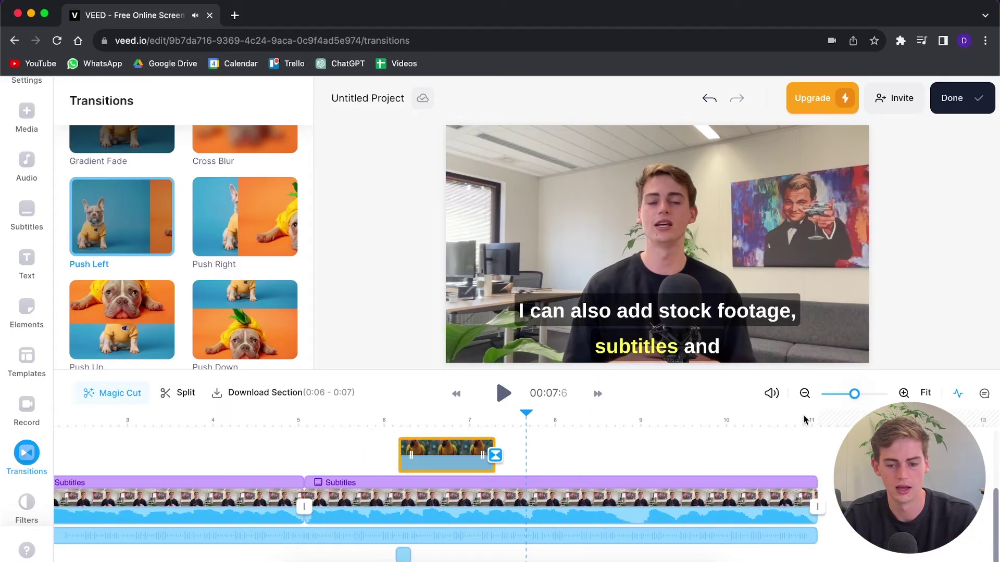
scroll(676, 458, "up", 3)
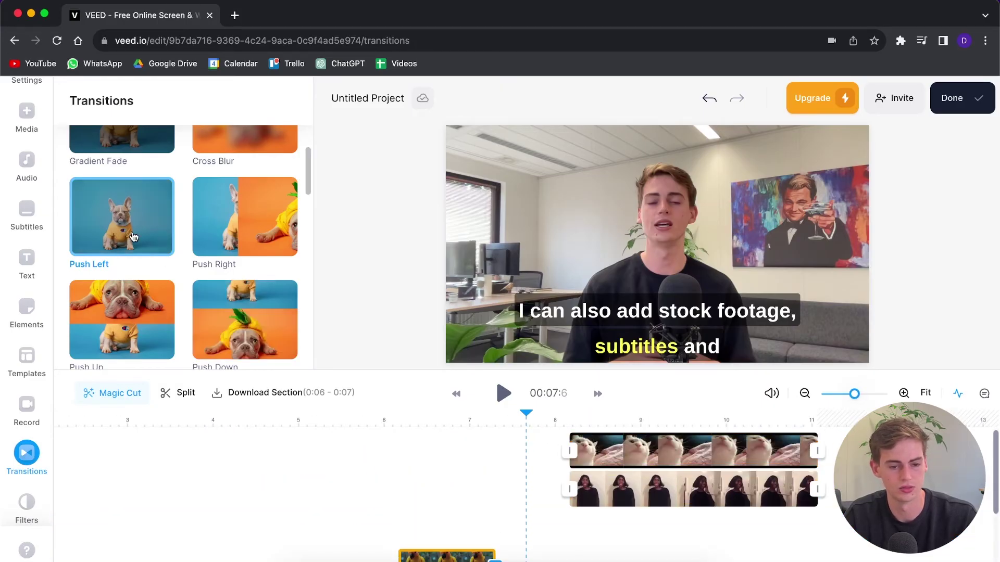
scroll(256, 320, "up", 6)
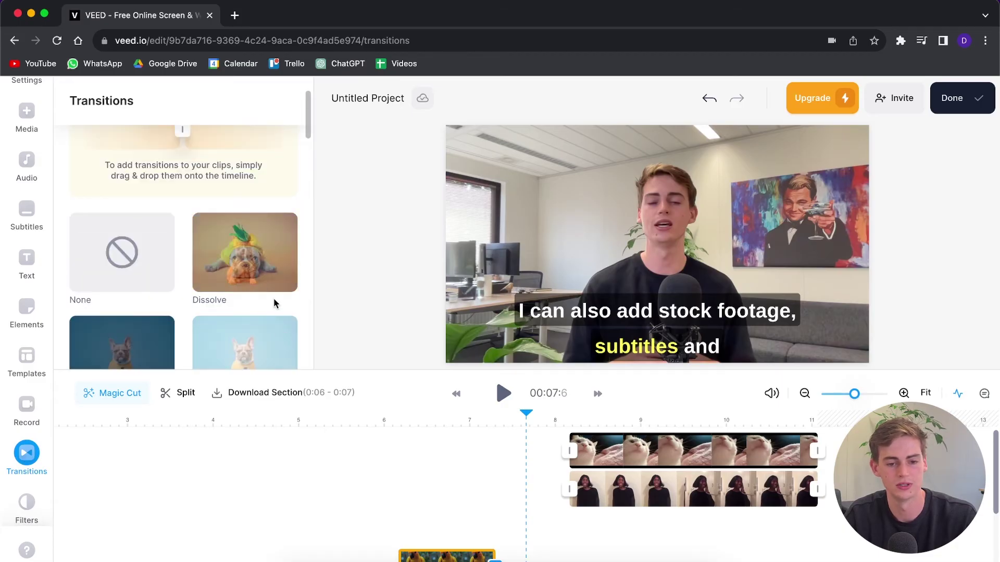
left_click_drag(274, 300, 803, 458)
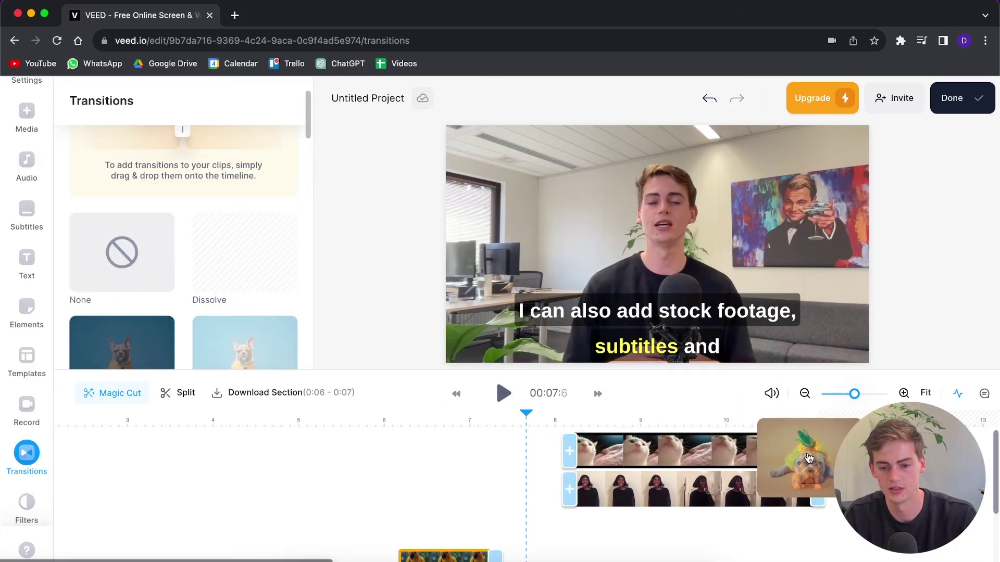
left_click_drag(241, 250, 818, 479)
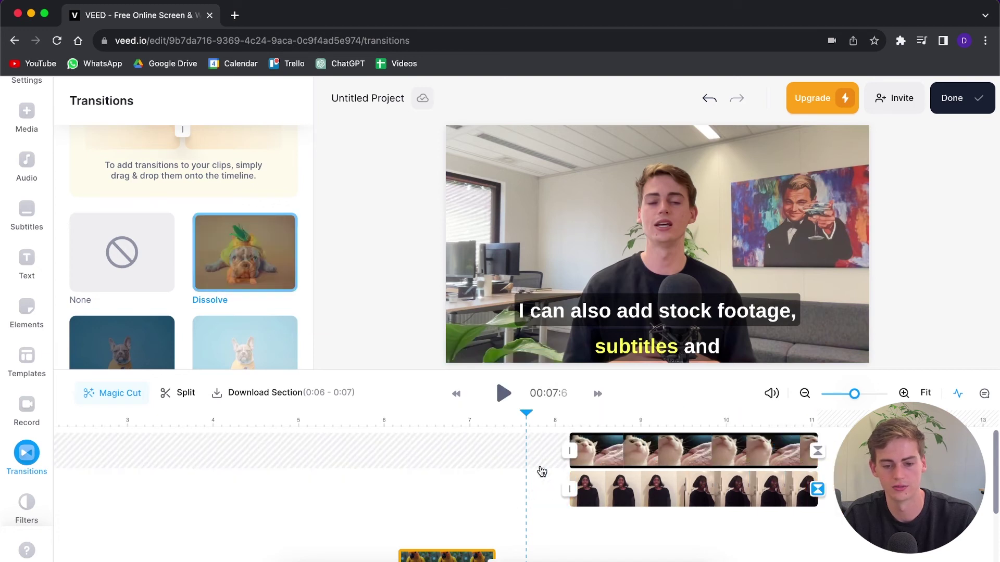
key("space")
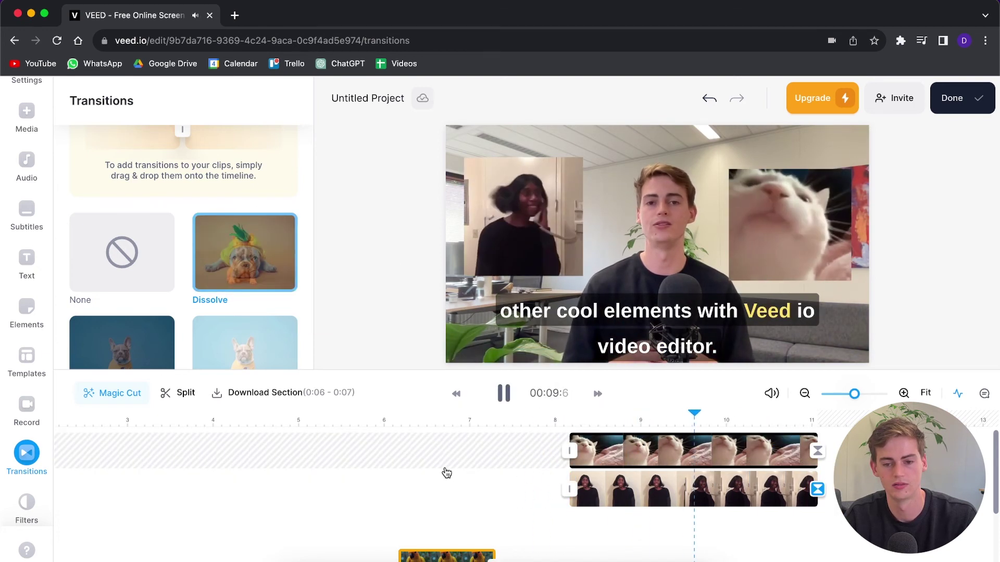
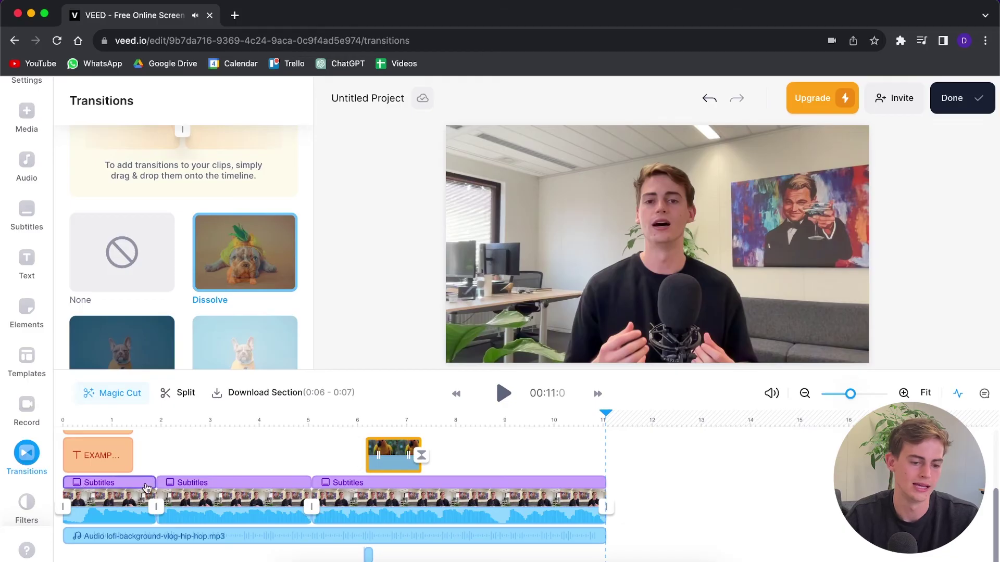
Try the Calm II and Calm I color gradings on the middle main video clip and reset it to None
left_click(26, 504)
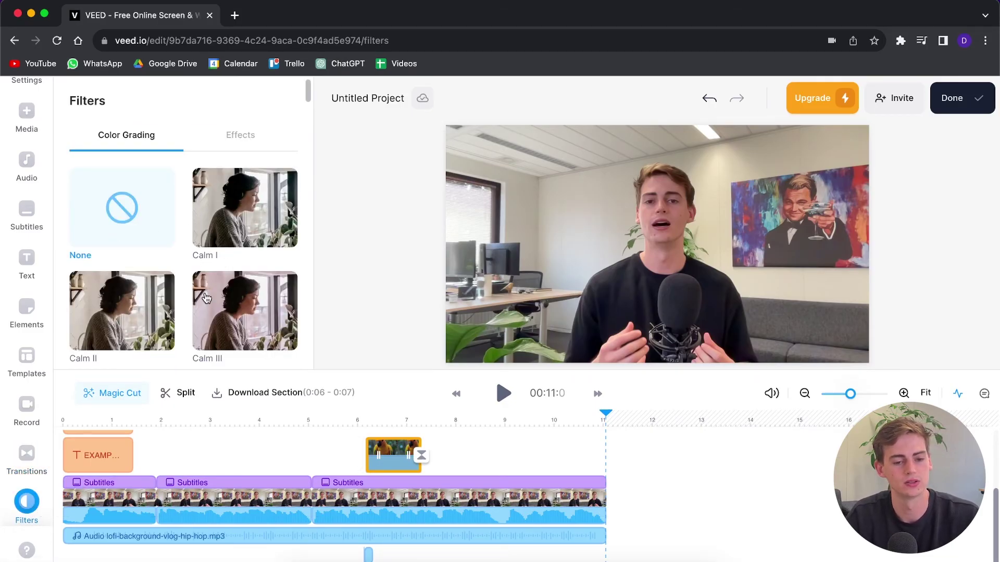
left_click(240, 513)
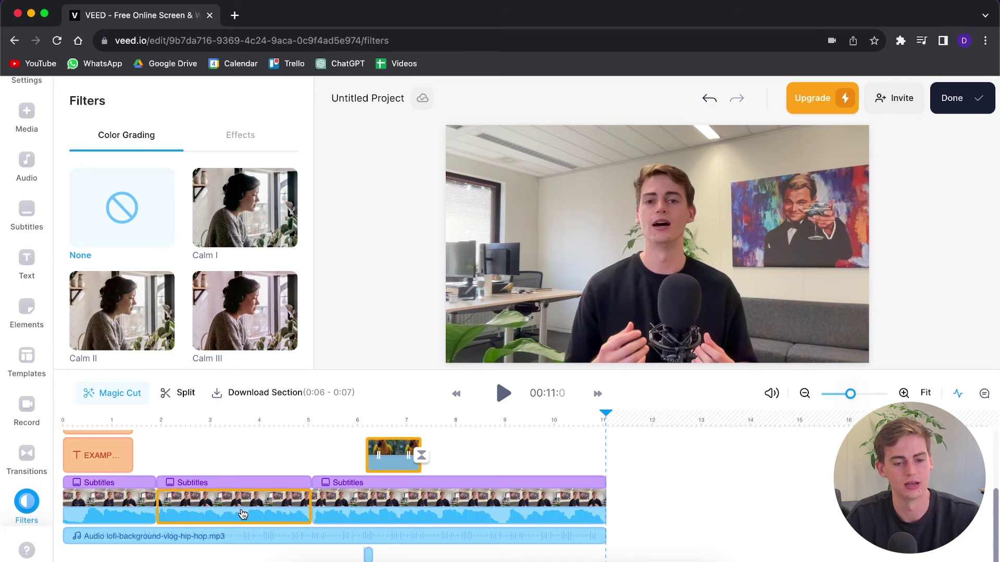
left_click(242, 514)
left_click(26, 502)
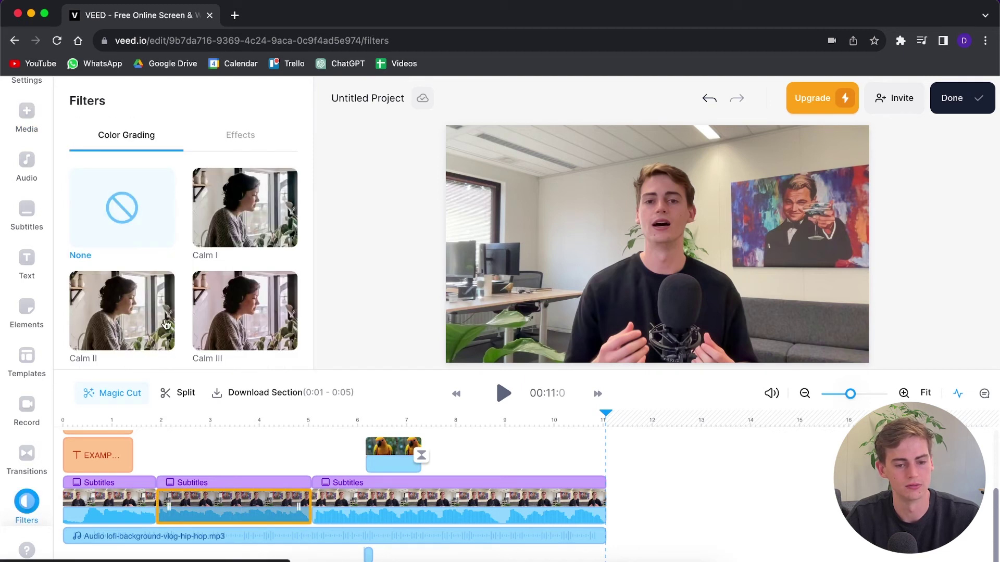
scroll(197, 297, "down", 3)
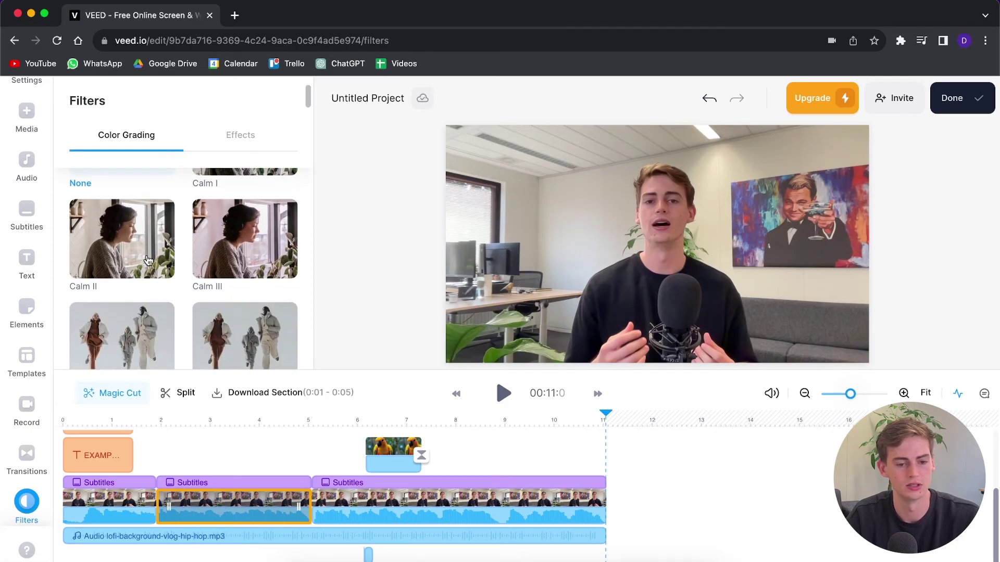
scroll(141, 260, "down", 1)
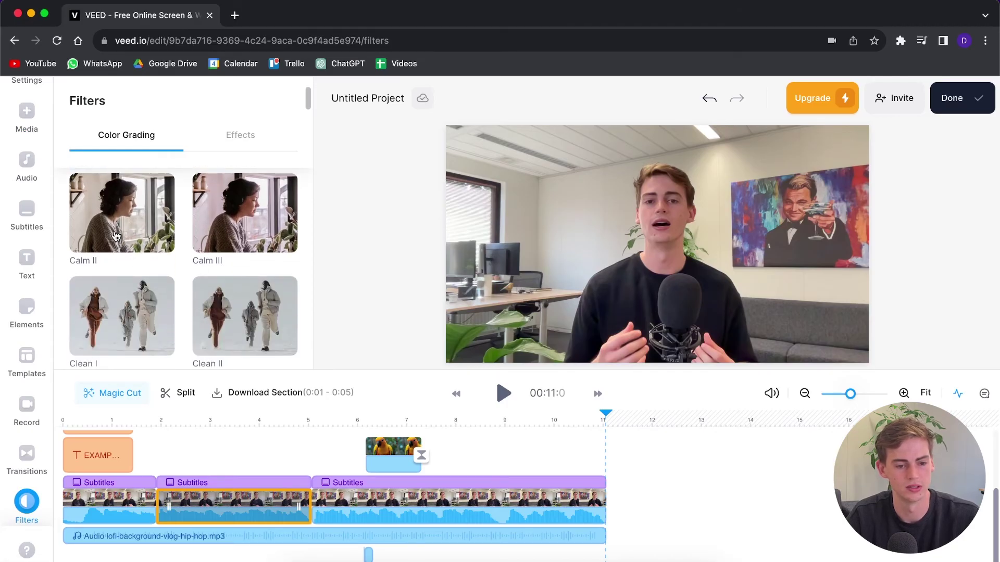
left_click_drag(116, 236, 273, 508)
left_click(131, 214)
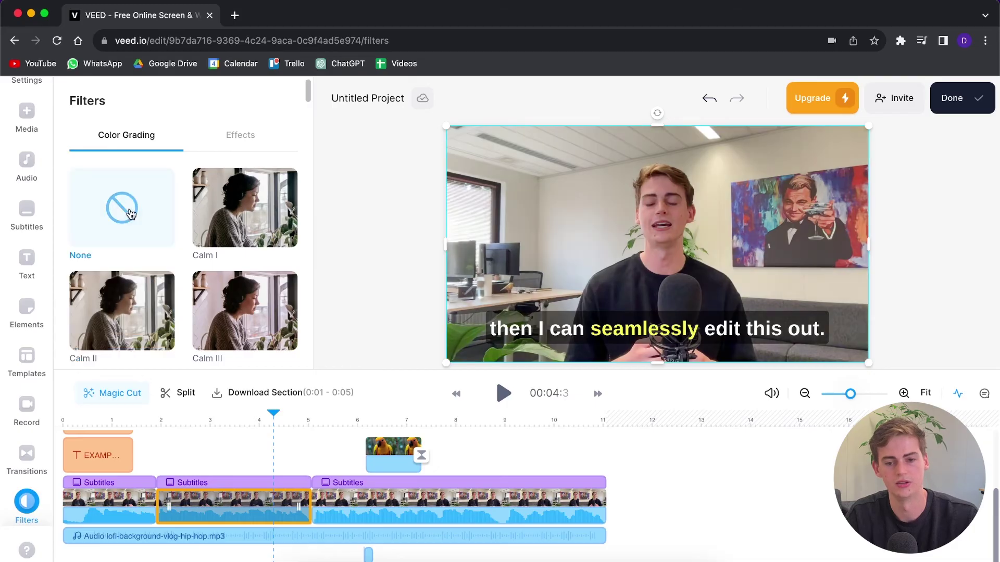
left_click(132, 302)
left_click(137, 213)
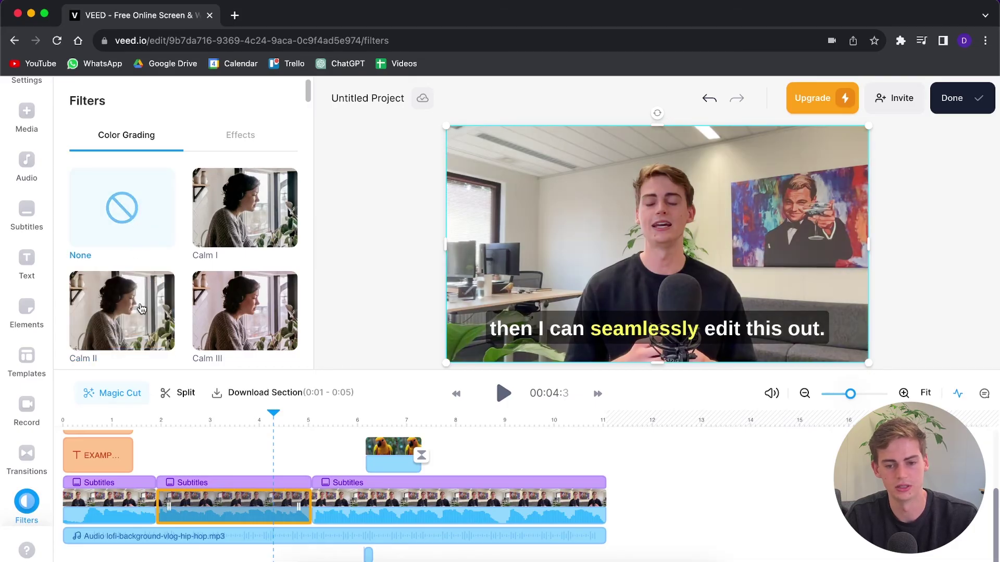
left_click(139, 310)
left_click(122, 211)
left_click(230, 221)
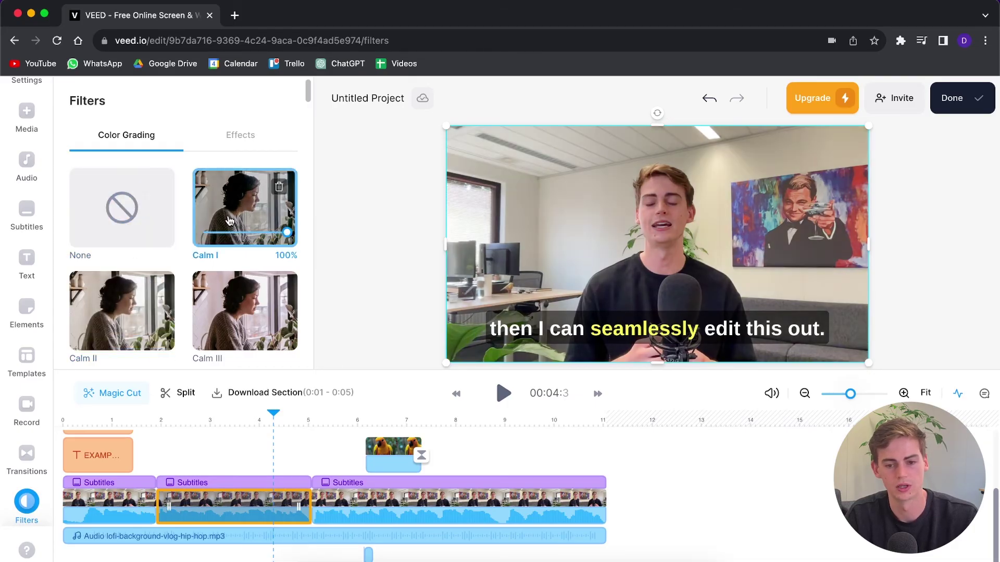
left_click(115, 213)
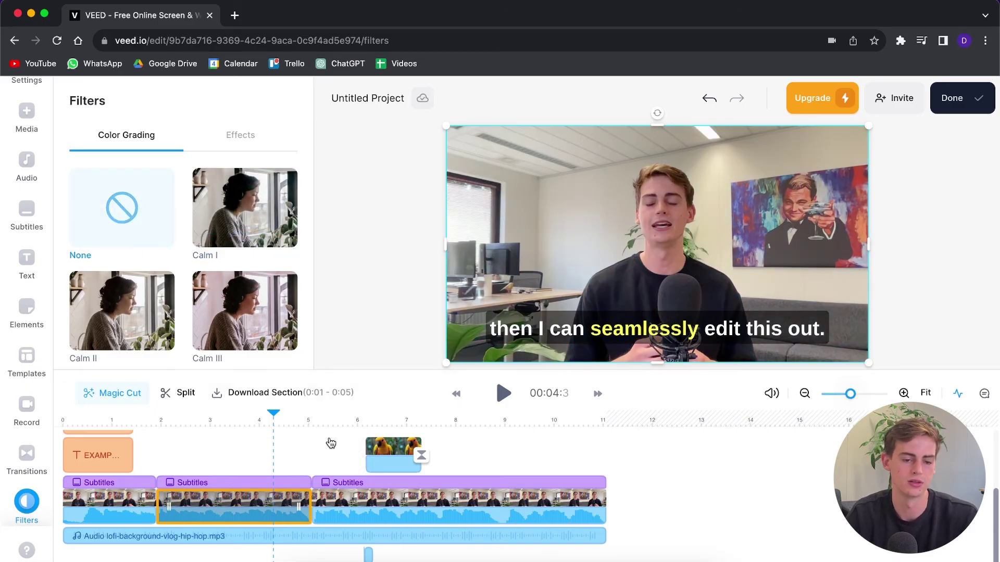
Browse the filter effects available for the middle clip, from Halftone down to Veed Portra and Super 8
left_click(230, 137)
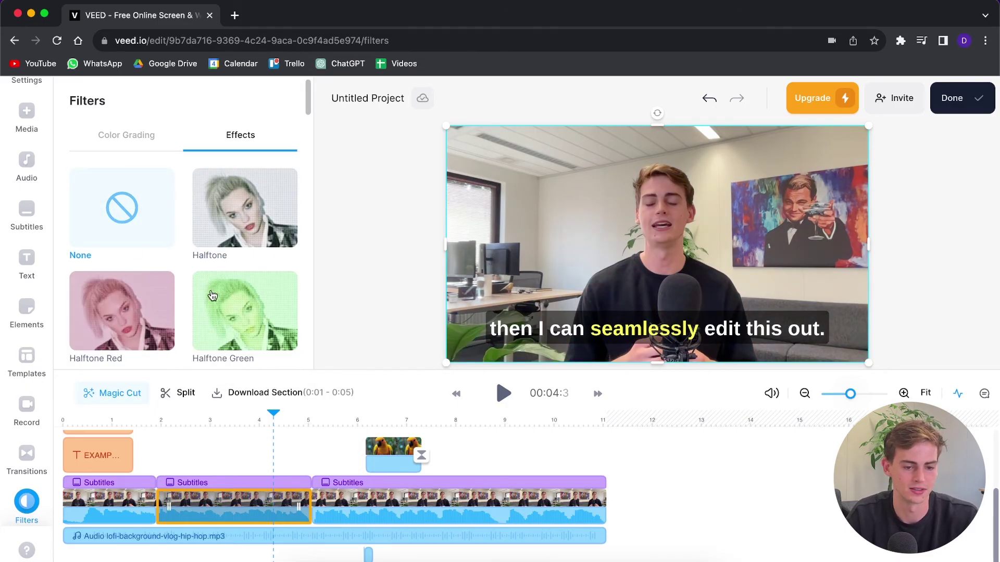
scroll(224, 281, "down", 1)
scroll(225, 290, "down", 6)
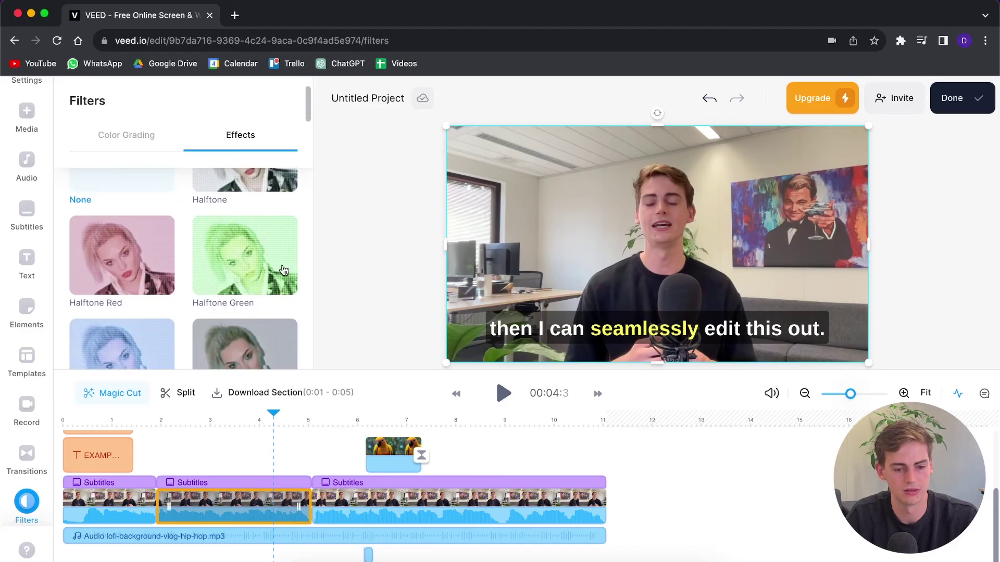
scroll(218, 251, "down", 5)
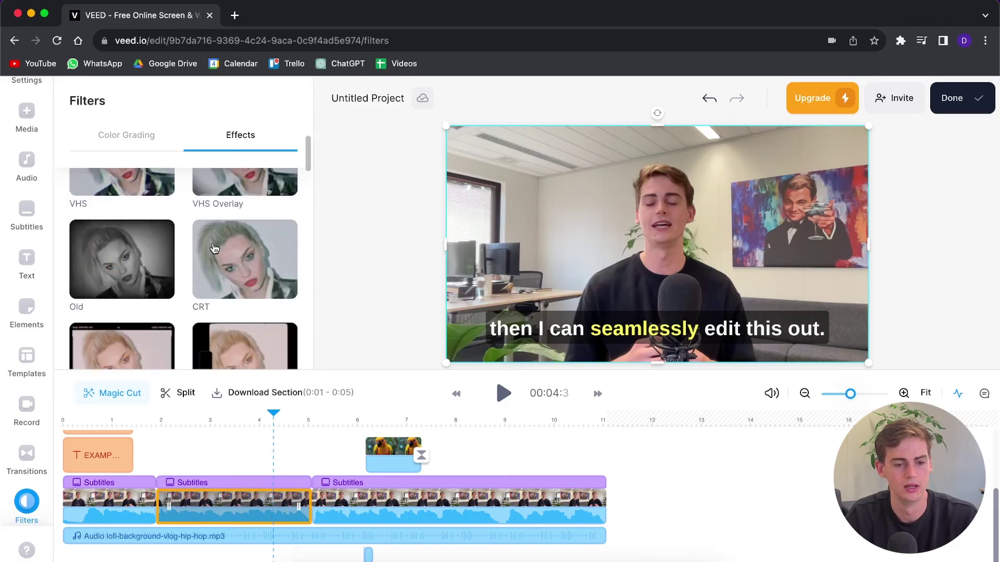
scroll(240, 292, "up", 1)
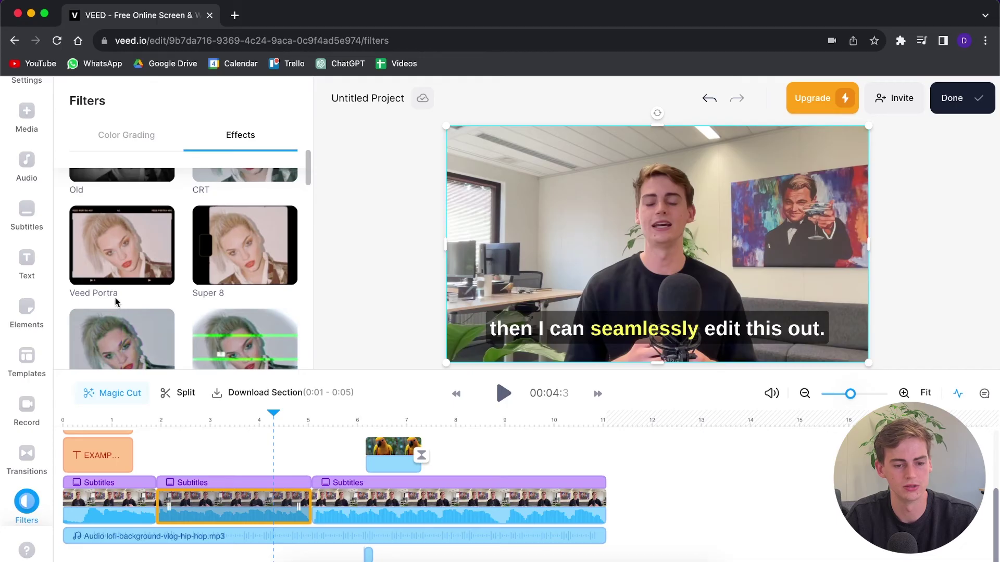
Apply the Veed Portra effect at 100% to all three main video clips together and play the video from the start
left_click(318, 508)
left_click(426, 515)
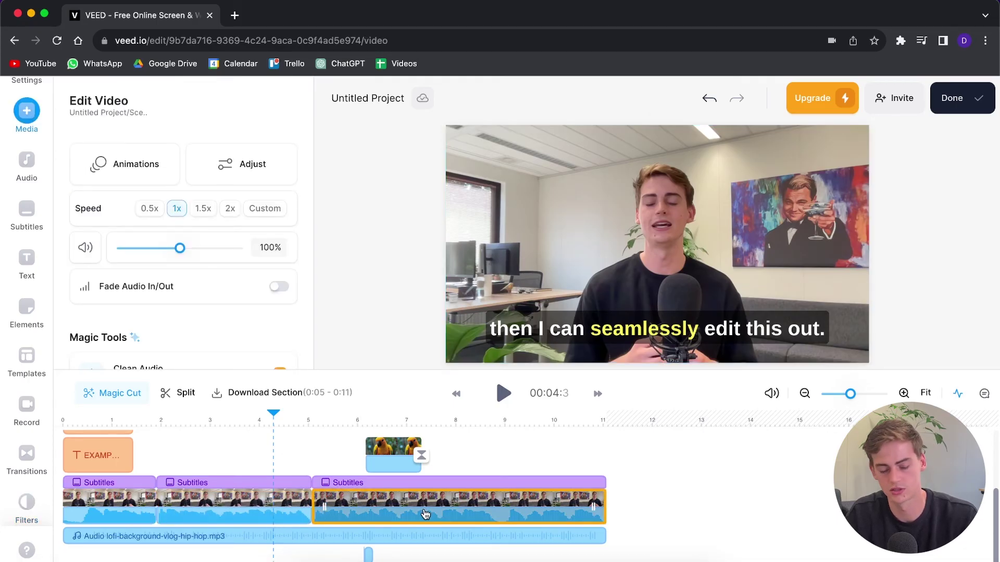
left_click(278, 520)
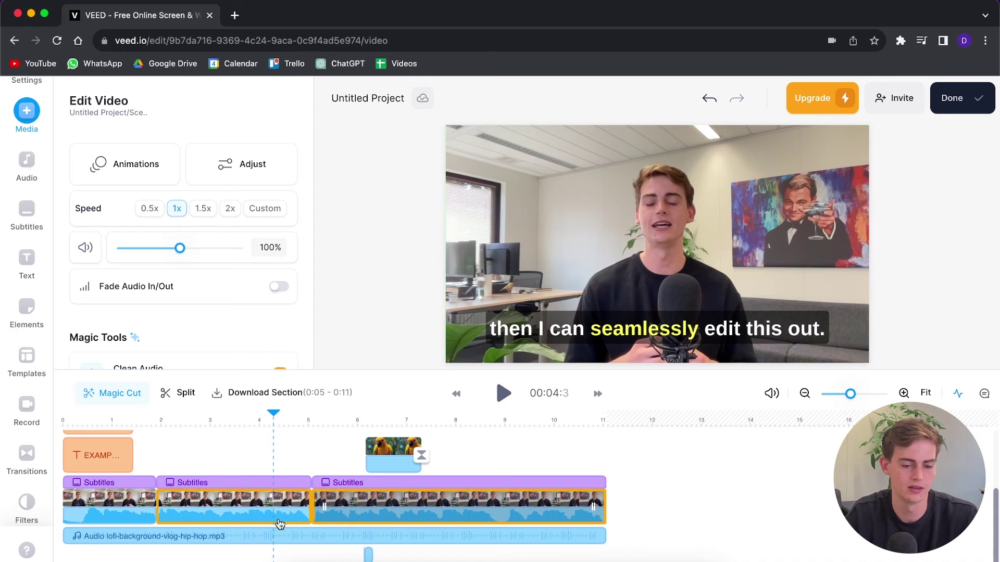
left_click(107, 512)
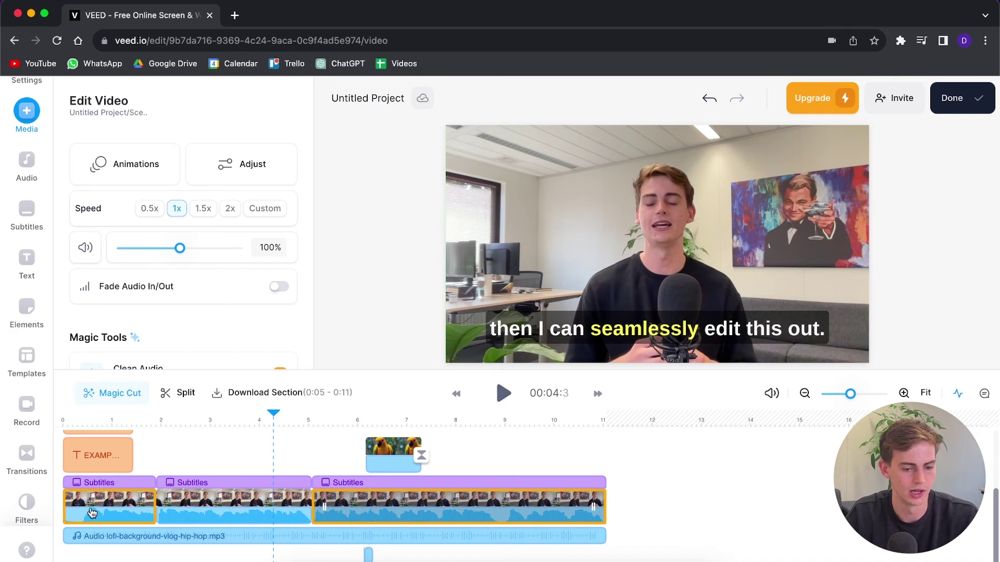
key("super+a")
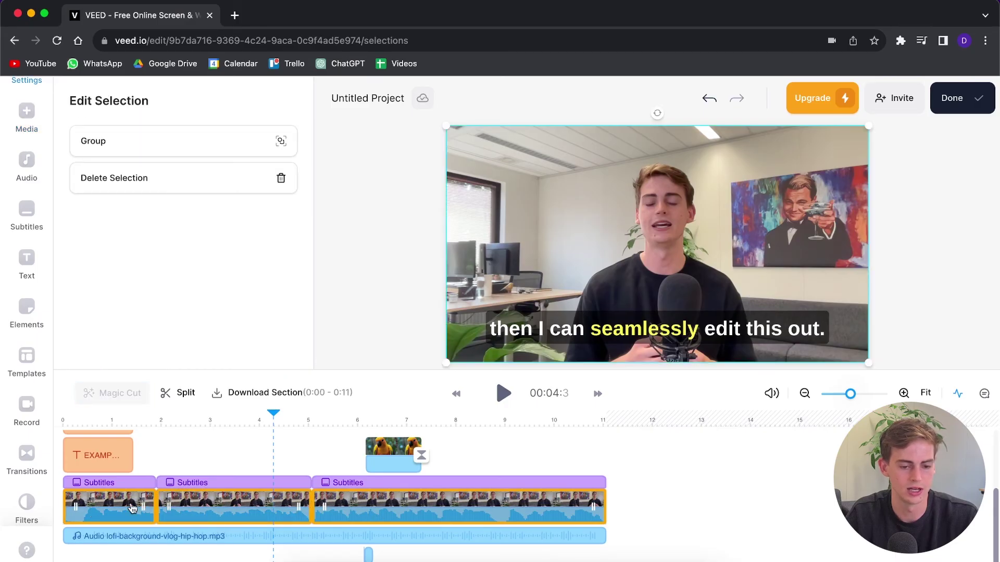
left_click(27, 502)
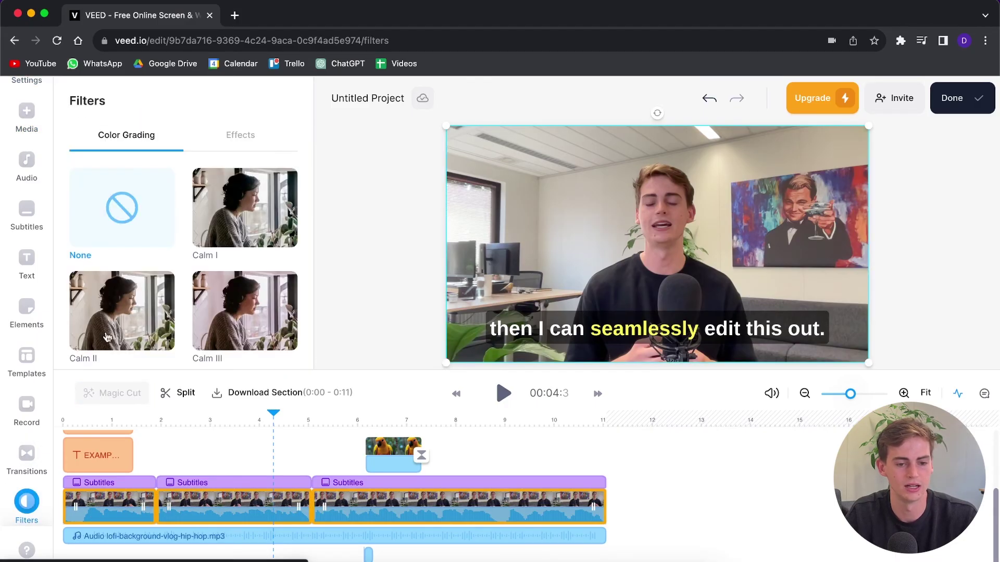
left_click(229, 147)
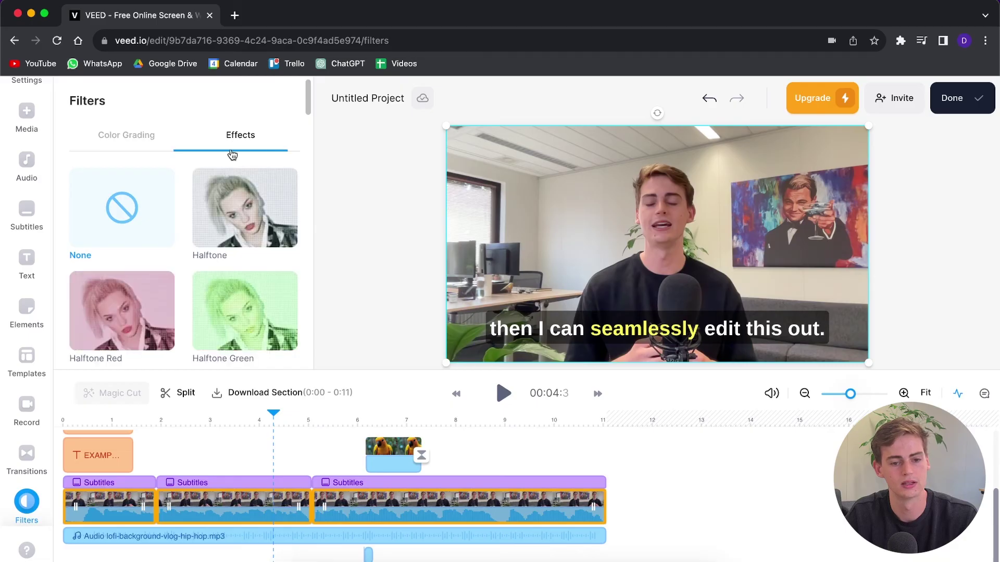
scroll(180, 317, "down", 10)
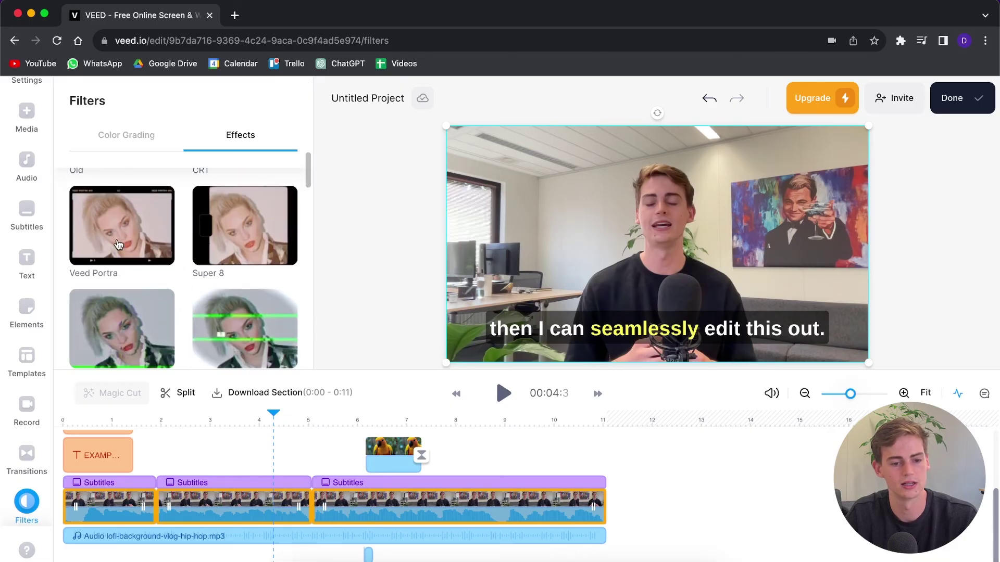
left_click(117, 240)
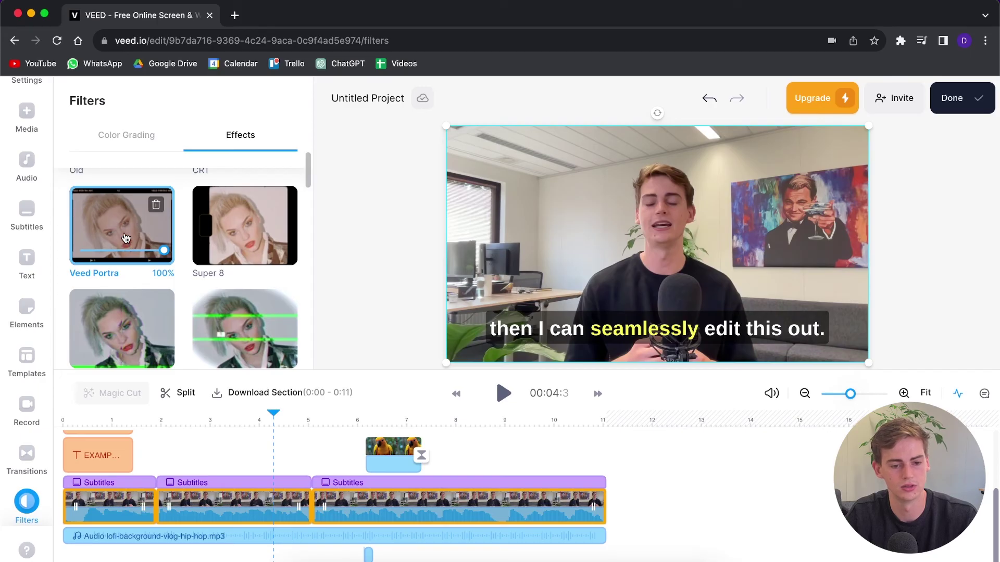
left_click_drag(273, 414, 63, 412)
key("space")
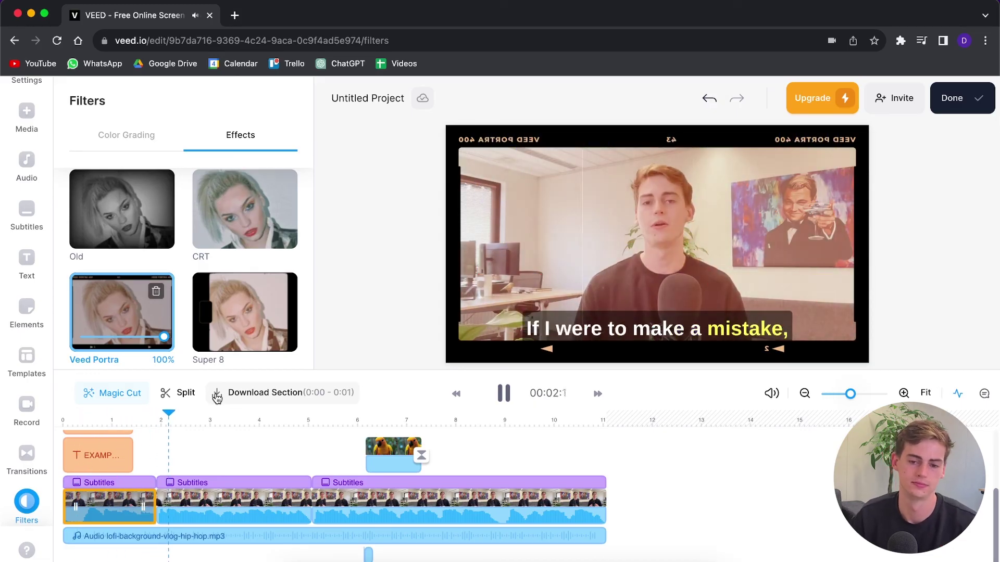
Pause the playback, try the YouTube Short (9:16) size in the project settings and undo the resize
key("space")
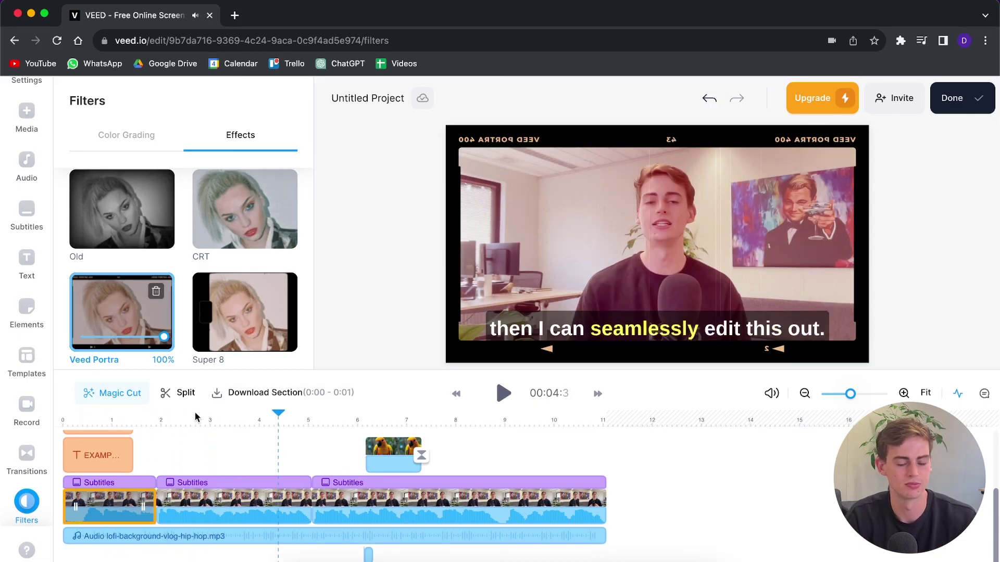
scroll(31, 263, "up", 2)
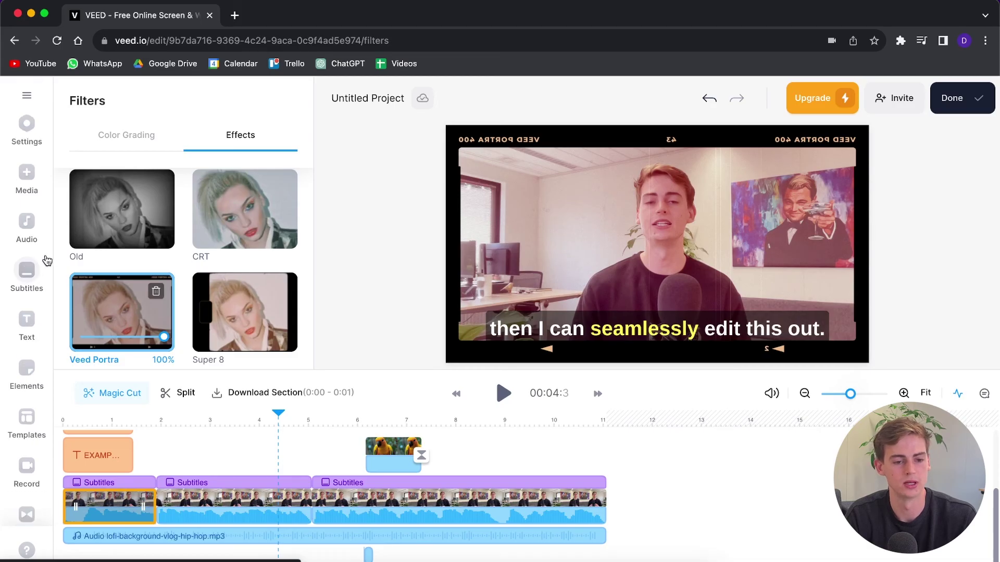
left_click(412, 443)
left_click(568, 474)
left_click(394, 427)
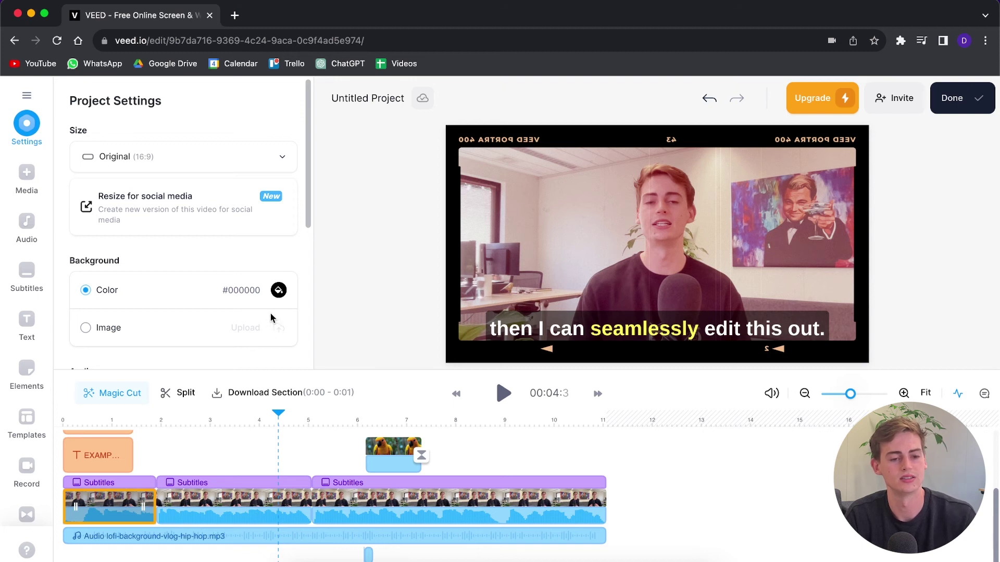
left_click(206, 162)
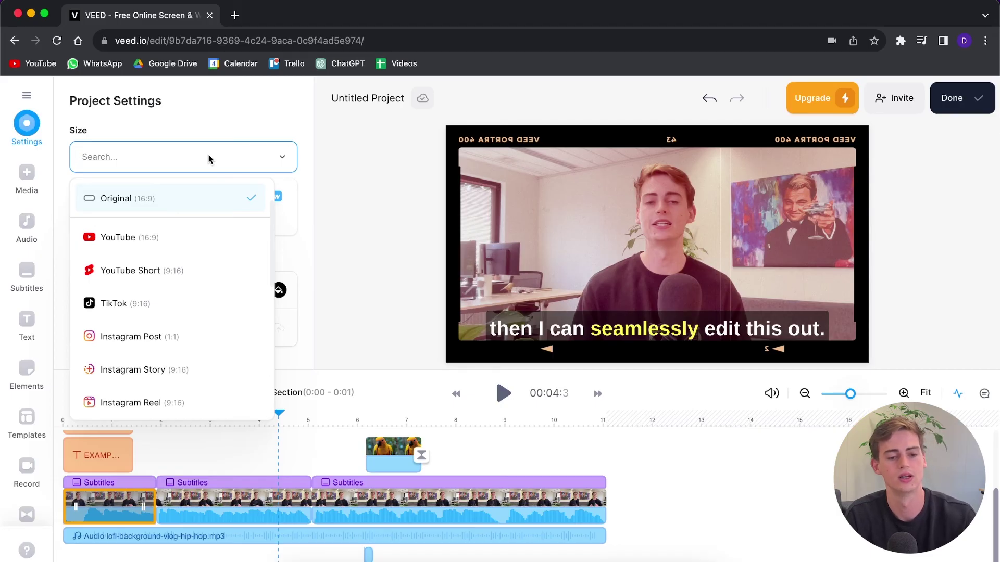
left_click(174, 281)
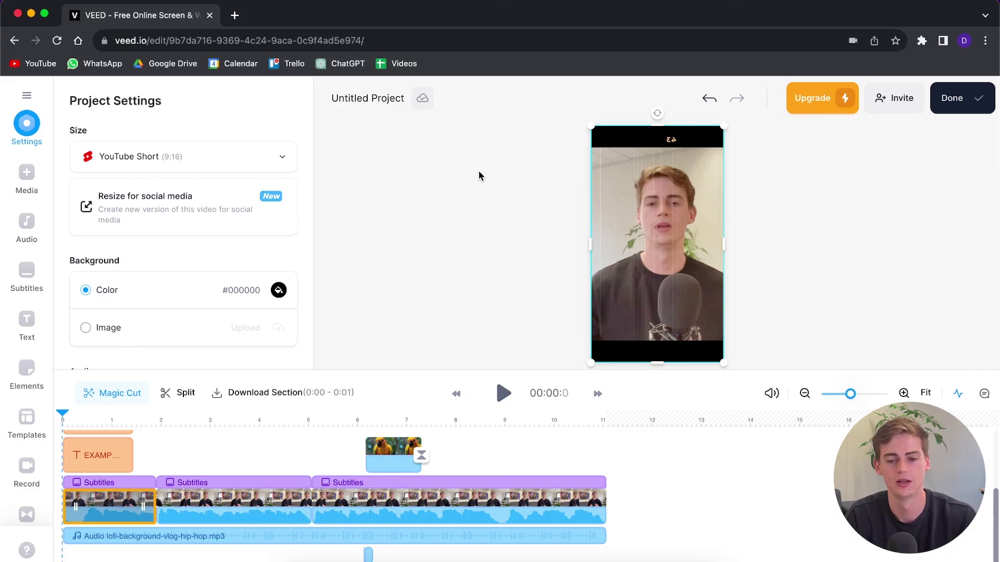
left_click(709, 98)
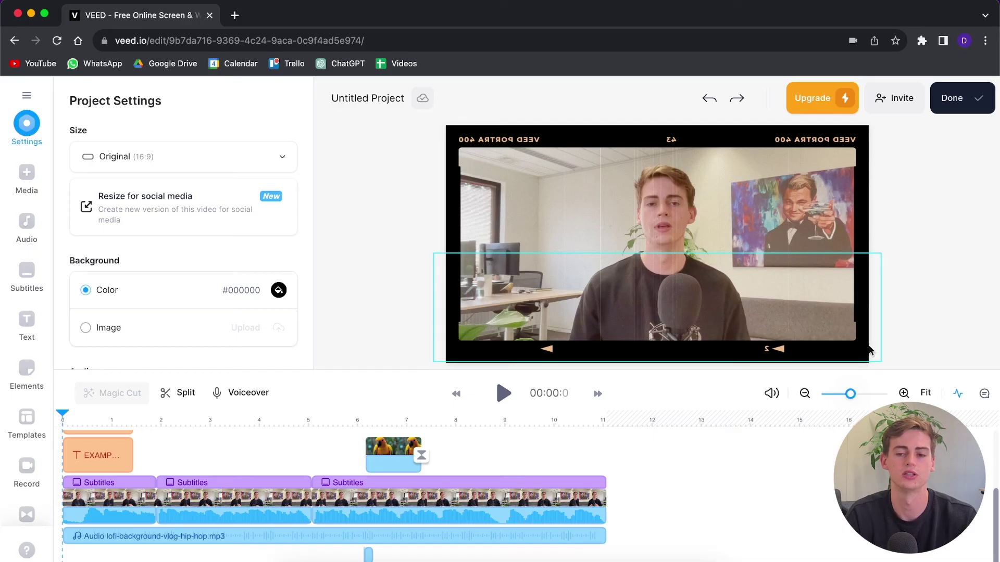
Set the export quality to Standard with subtitles burned in and look through the other quality presets
left_click(963, 101)
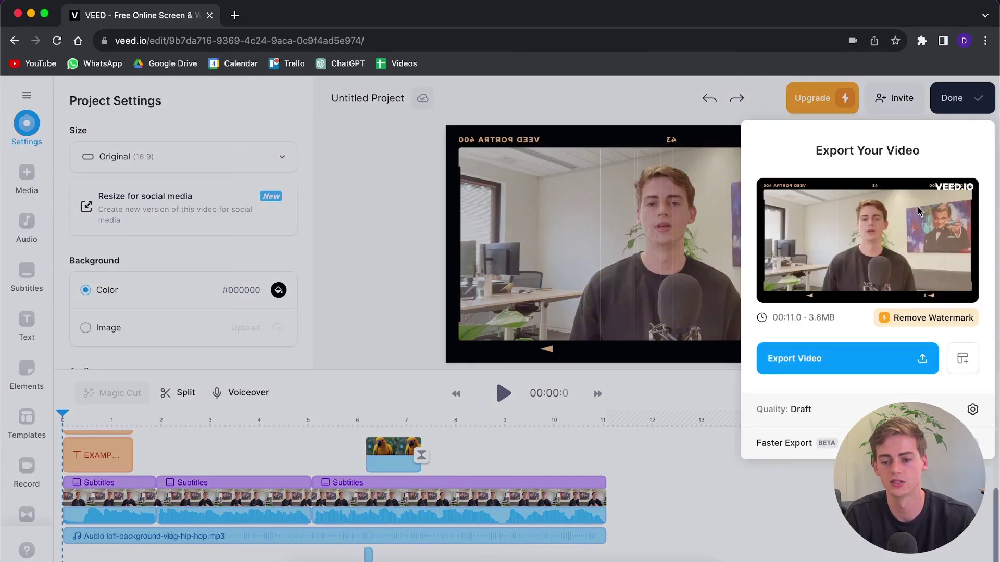
left_click(972, 412)
left_click(828, 225)
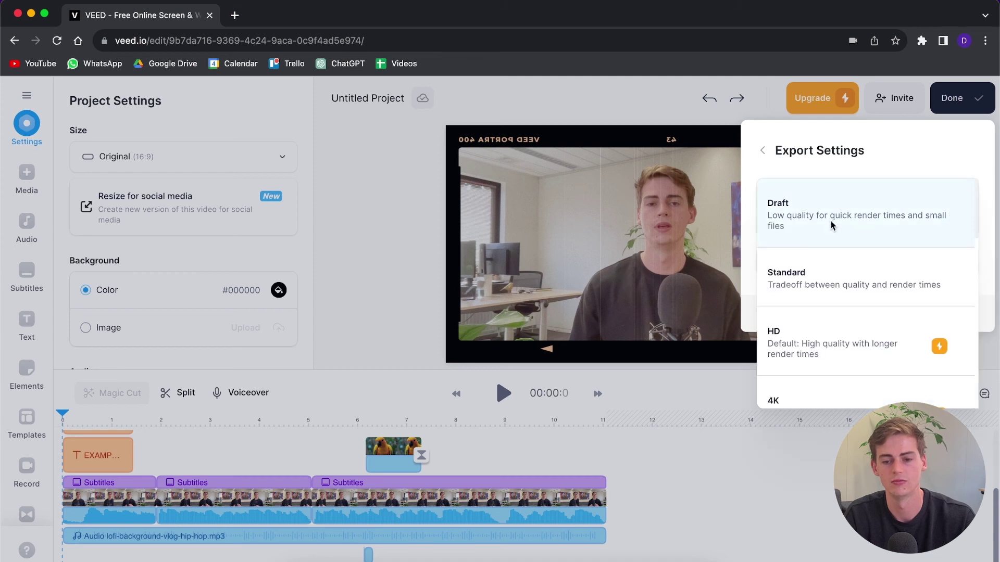
left_click(821, 287)
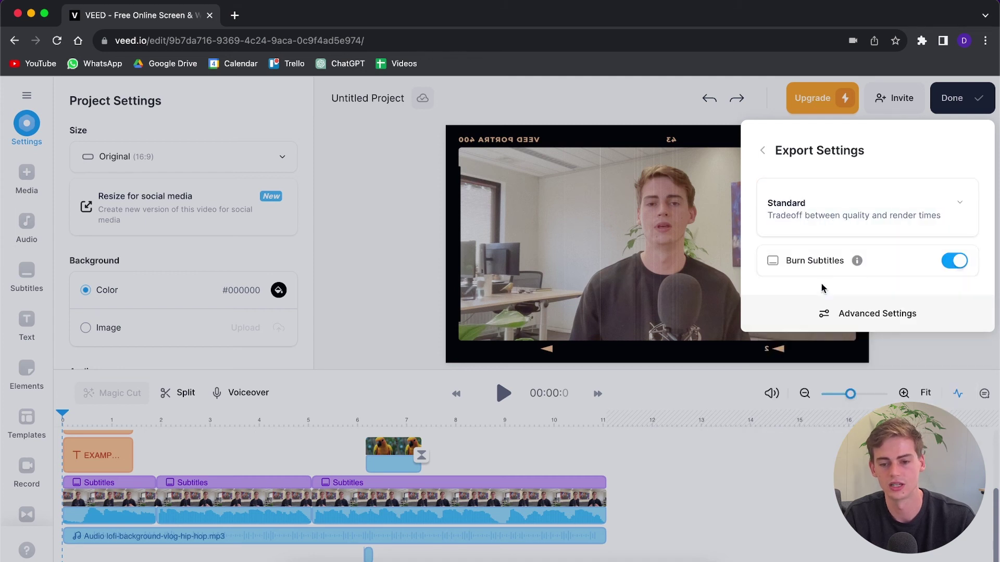
left_click(840, 227)
scroll(833, 317, "down", 2)
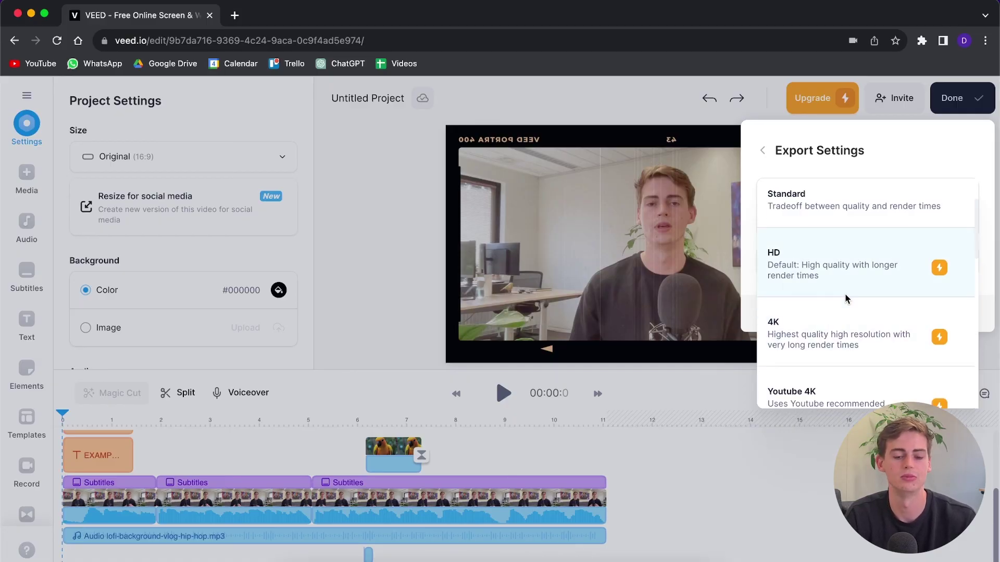
scroll(846, 298, "up", 2)
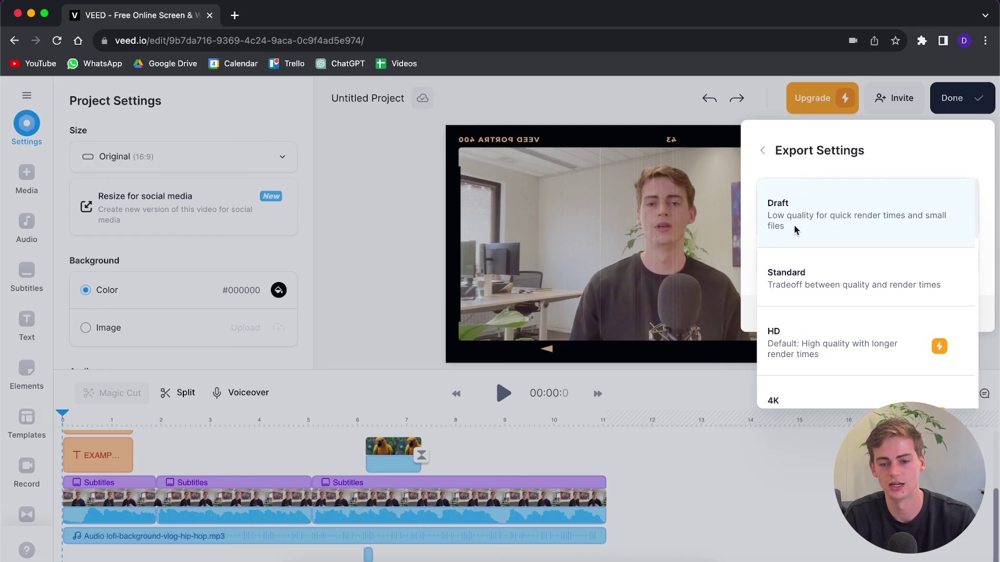
left_click(762, 150)
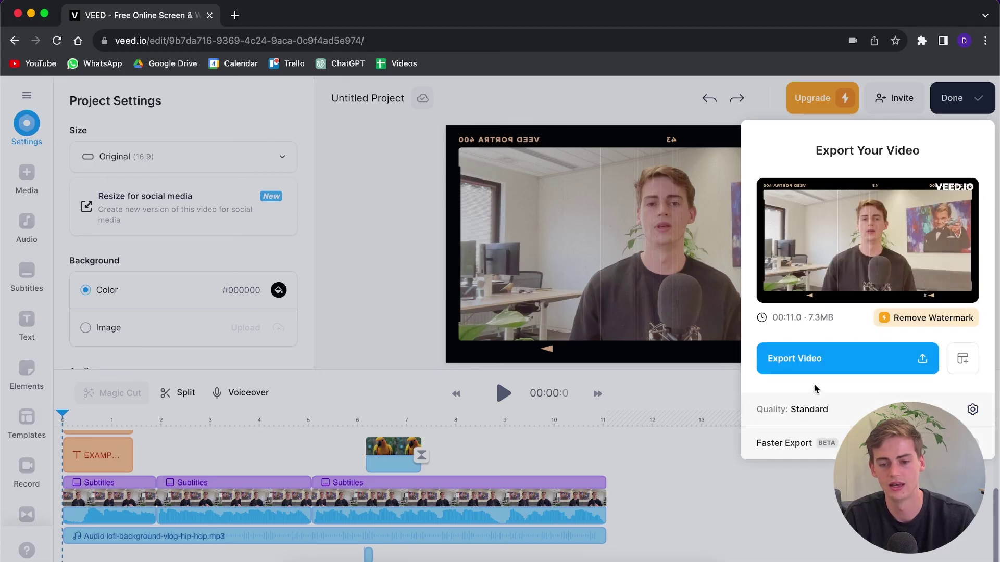
Export the video and play the rendered result in full screen
left_click(835, 365)
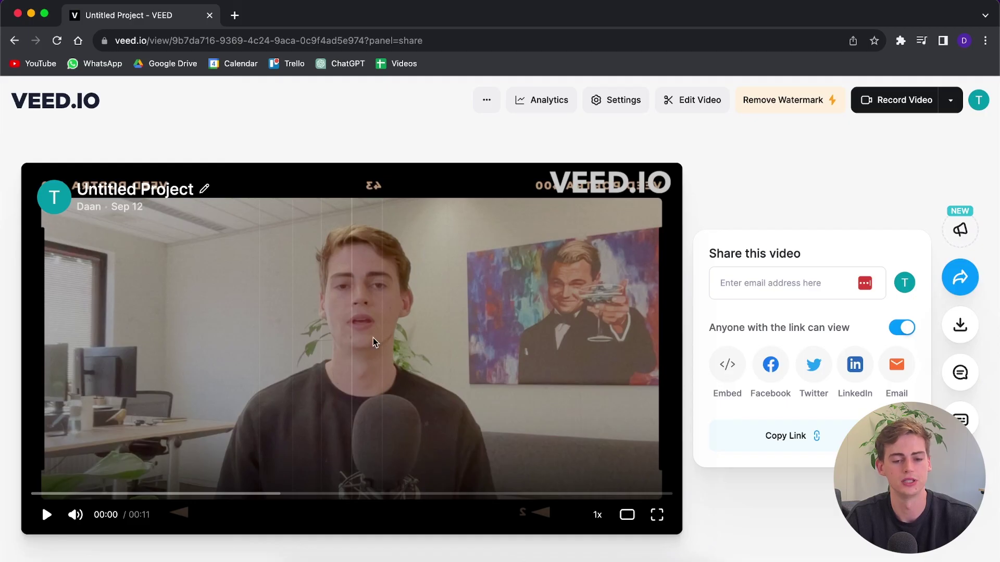
left_click(379, 338)
left_click(657, 514)
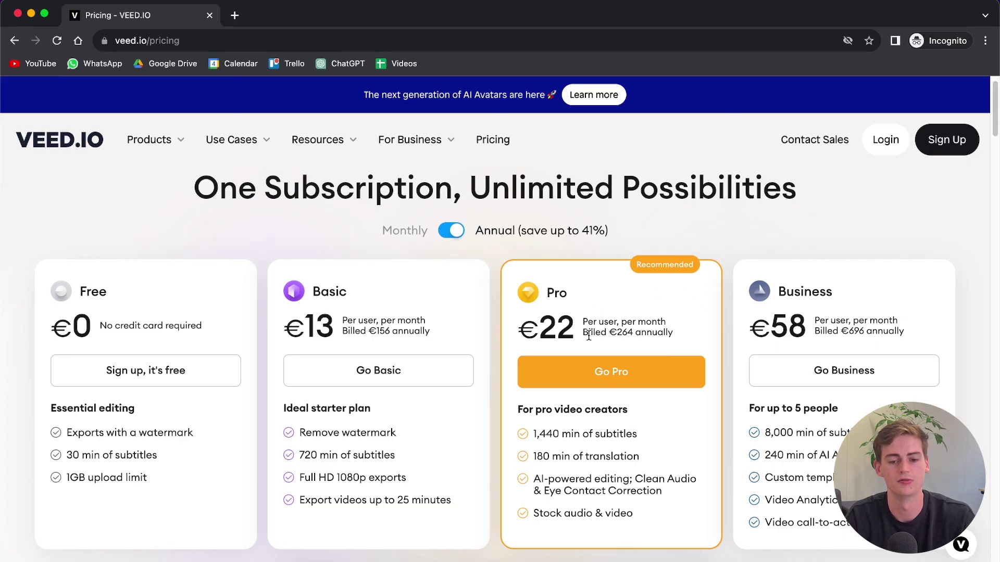
Examine the annual plans on the VEED pricing page and compare their limits, including the Pro plan's upload file size
scroll(583, 325, "down", 1)
scroll(583, 325, "down", 2)
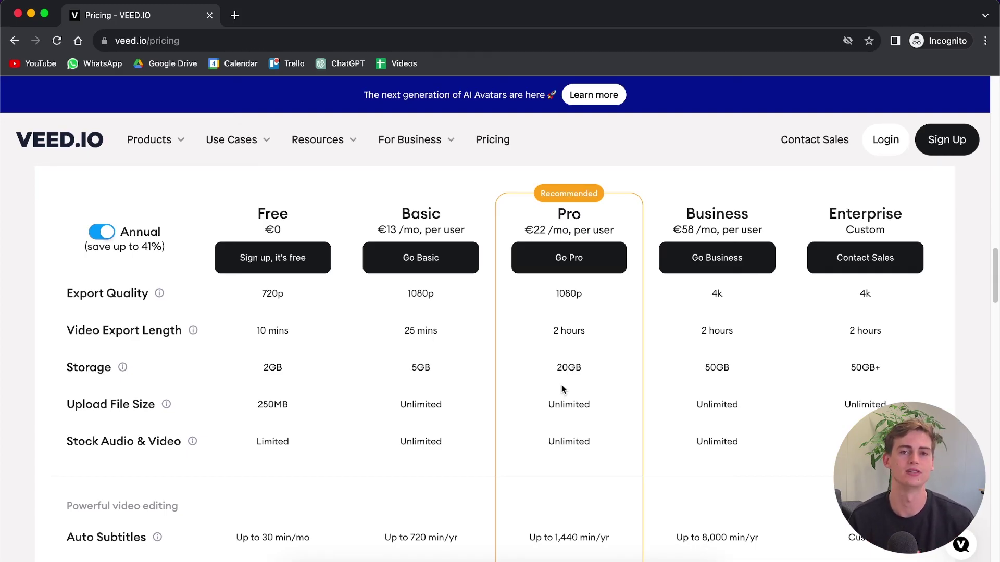
double_click(570, 405)
left_click(579, 406)
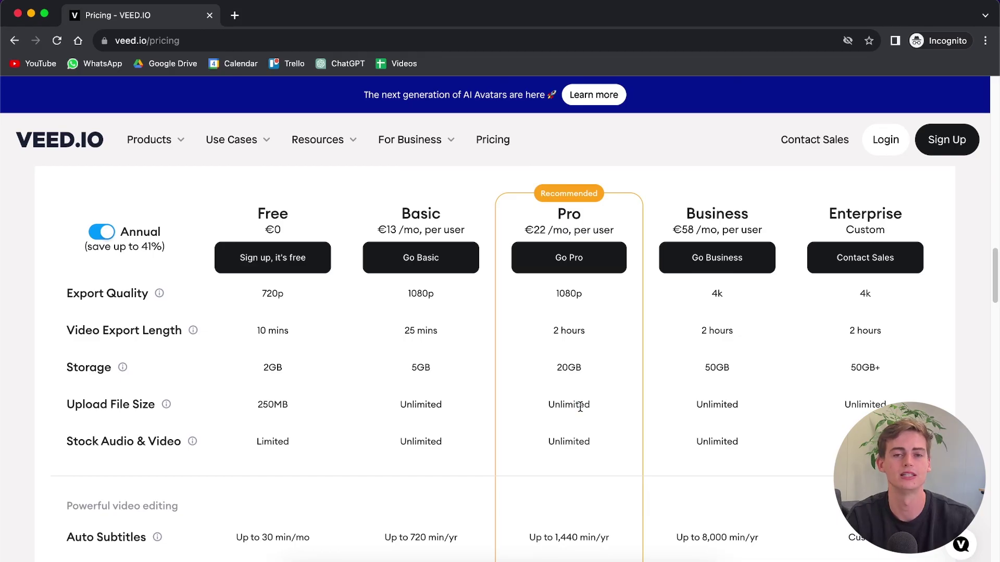